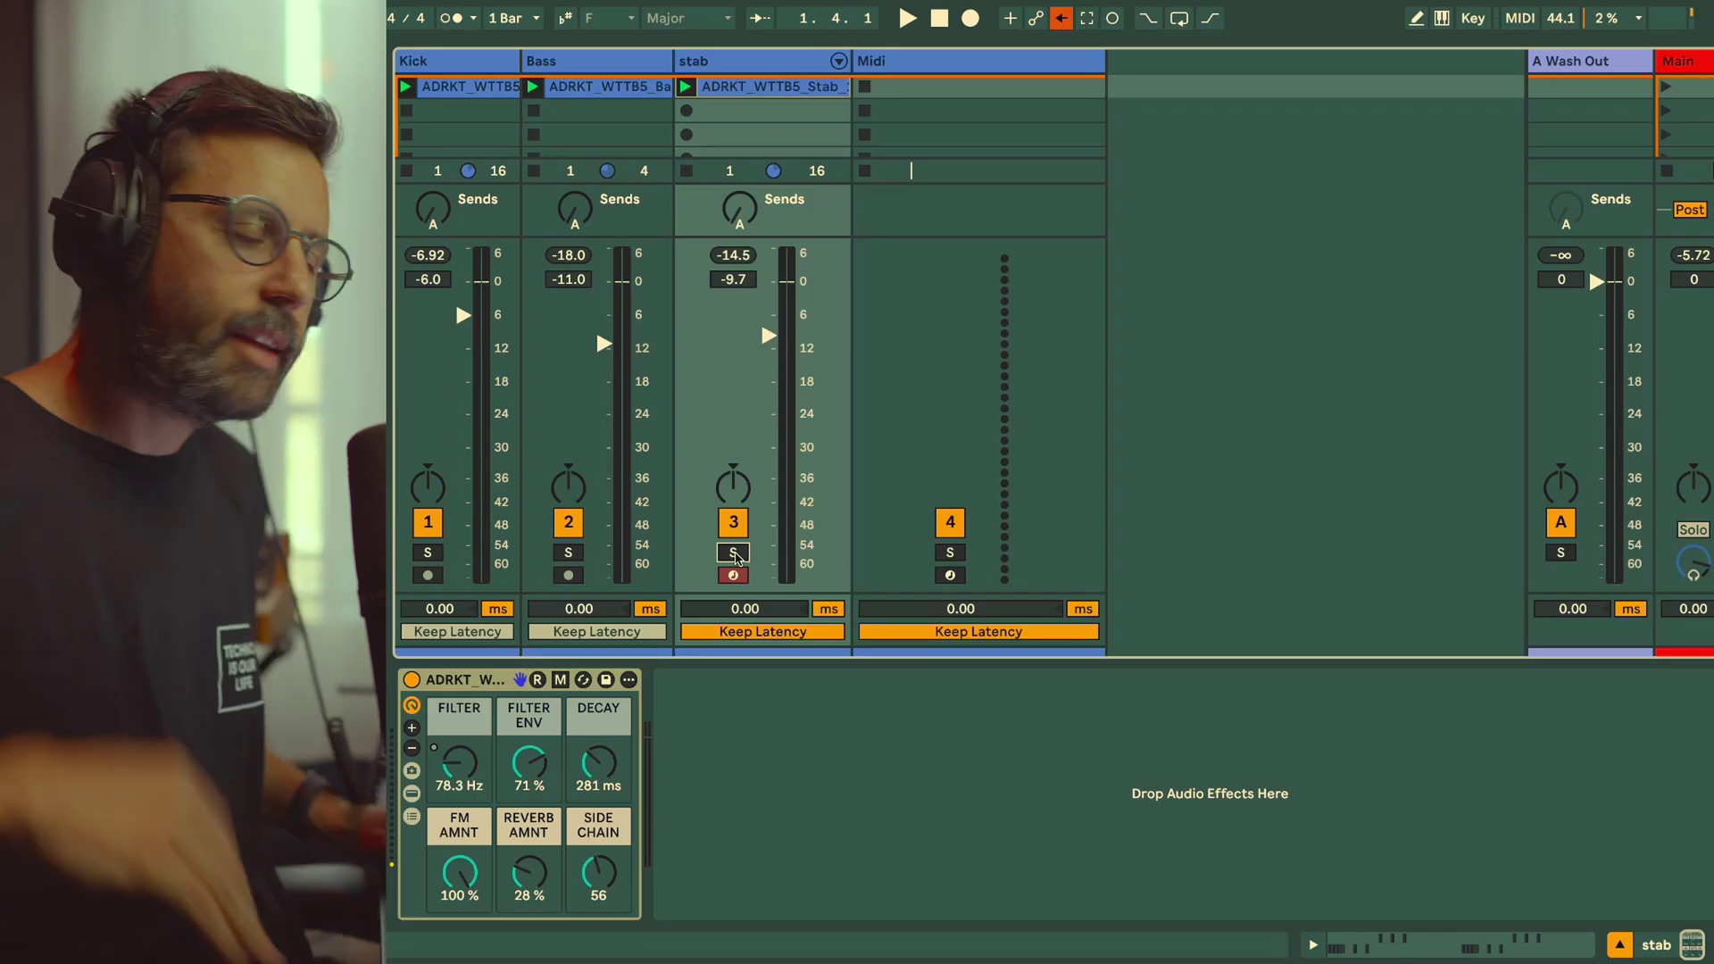
Step: Play back the stab track in solo and again together with the kick and bass
click(734, 553)
key(space)
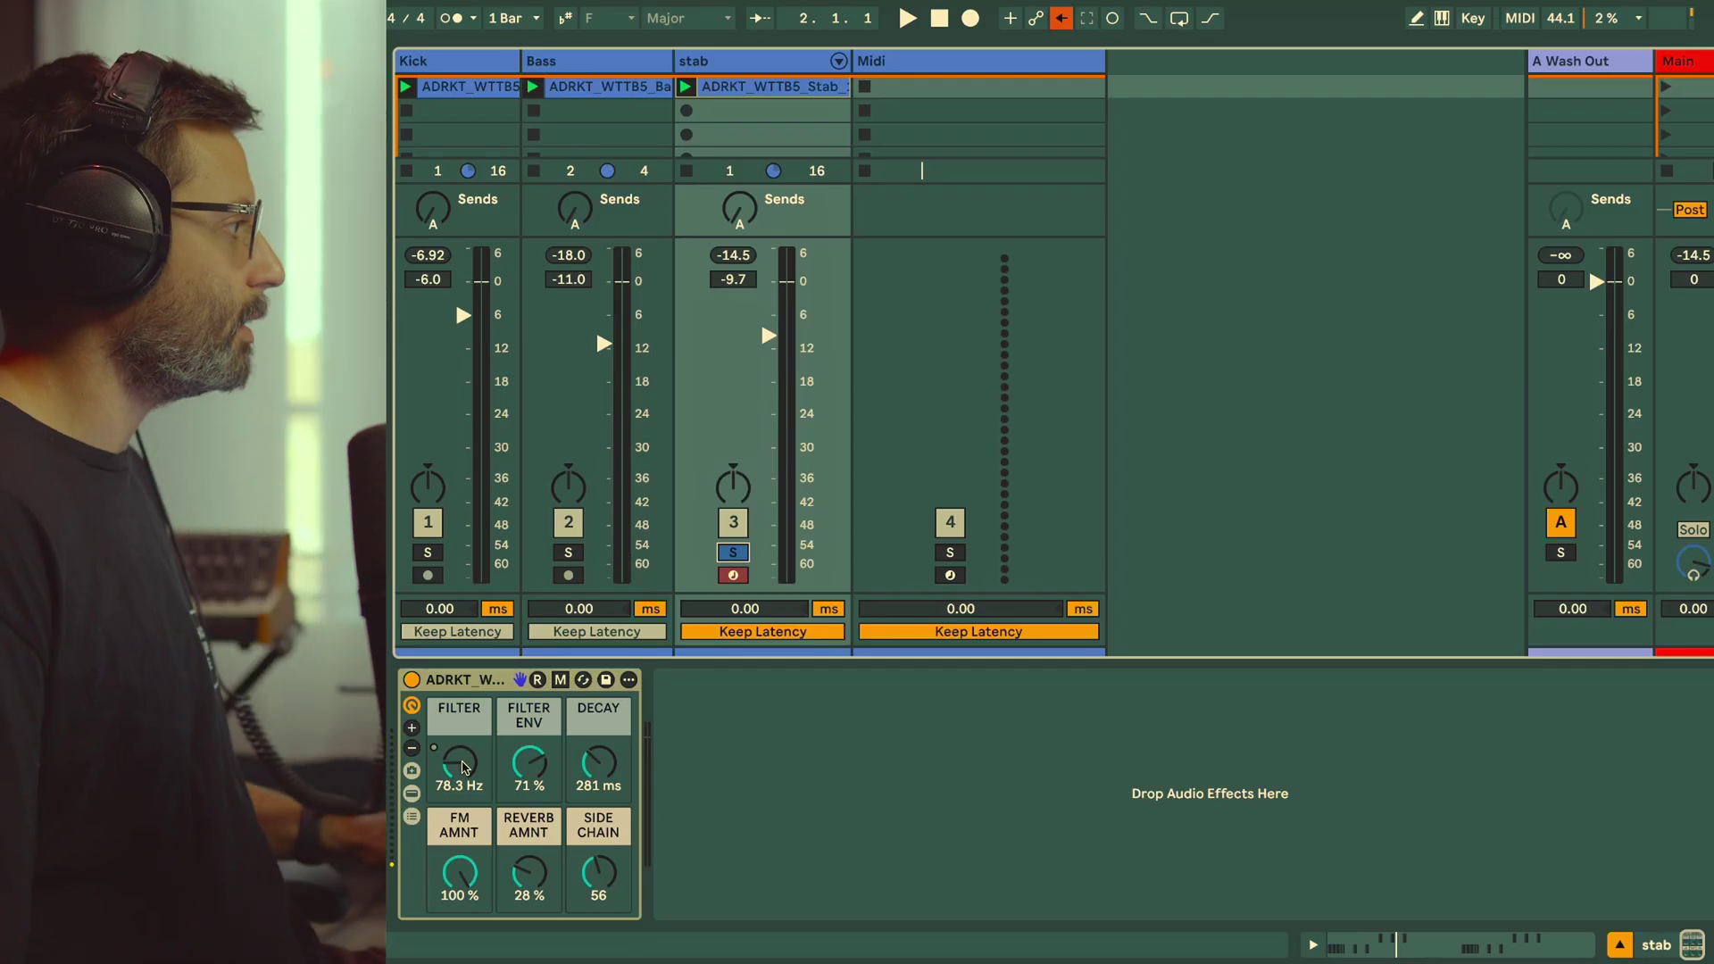
click(734, 552)
key(space)
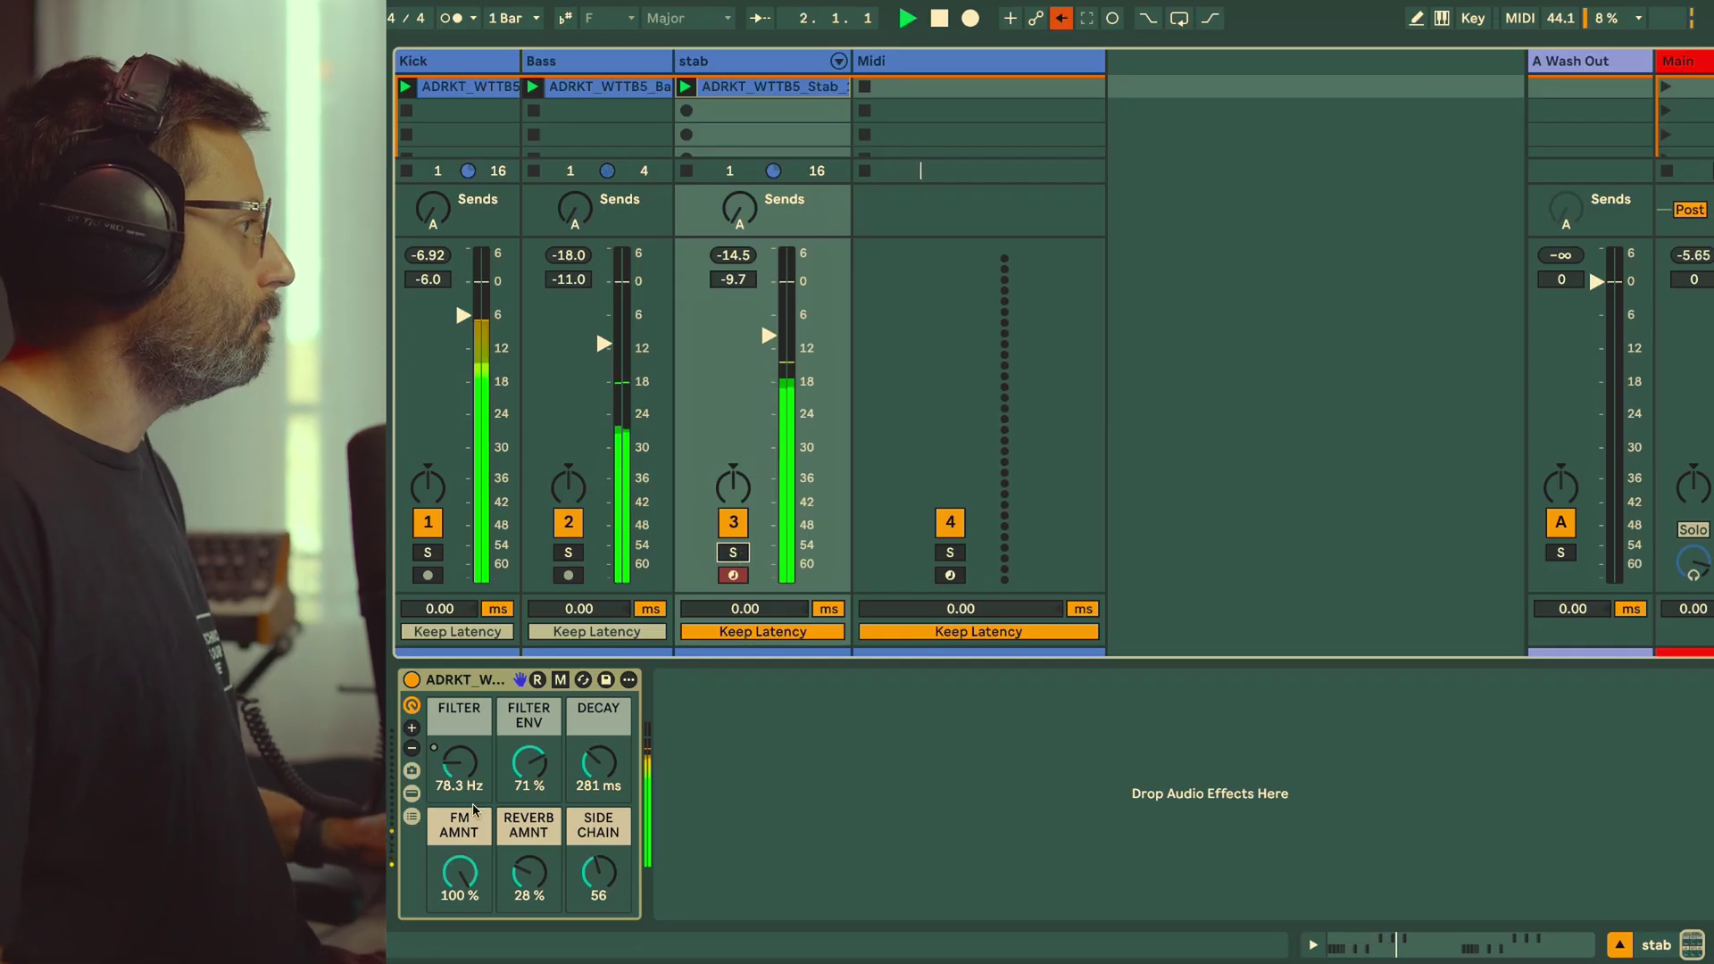
mouse_move(460, 873)
mouse_down()
mouse_move(460, 932)
mouse_move(460, 873)
mouse_up()
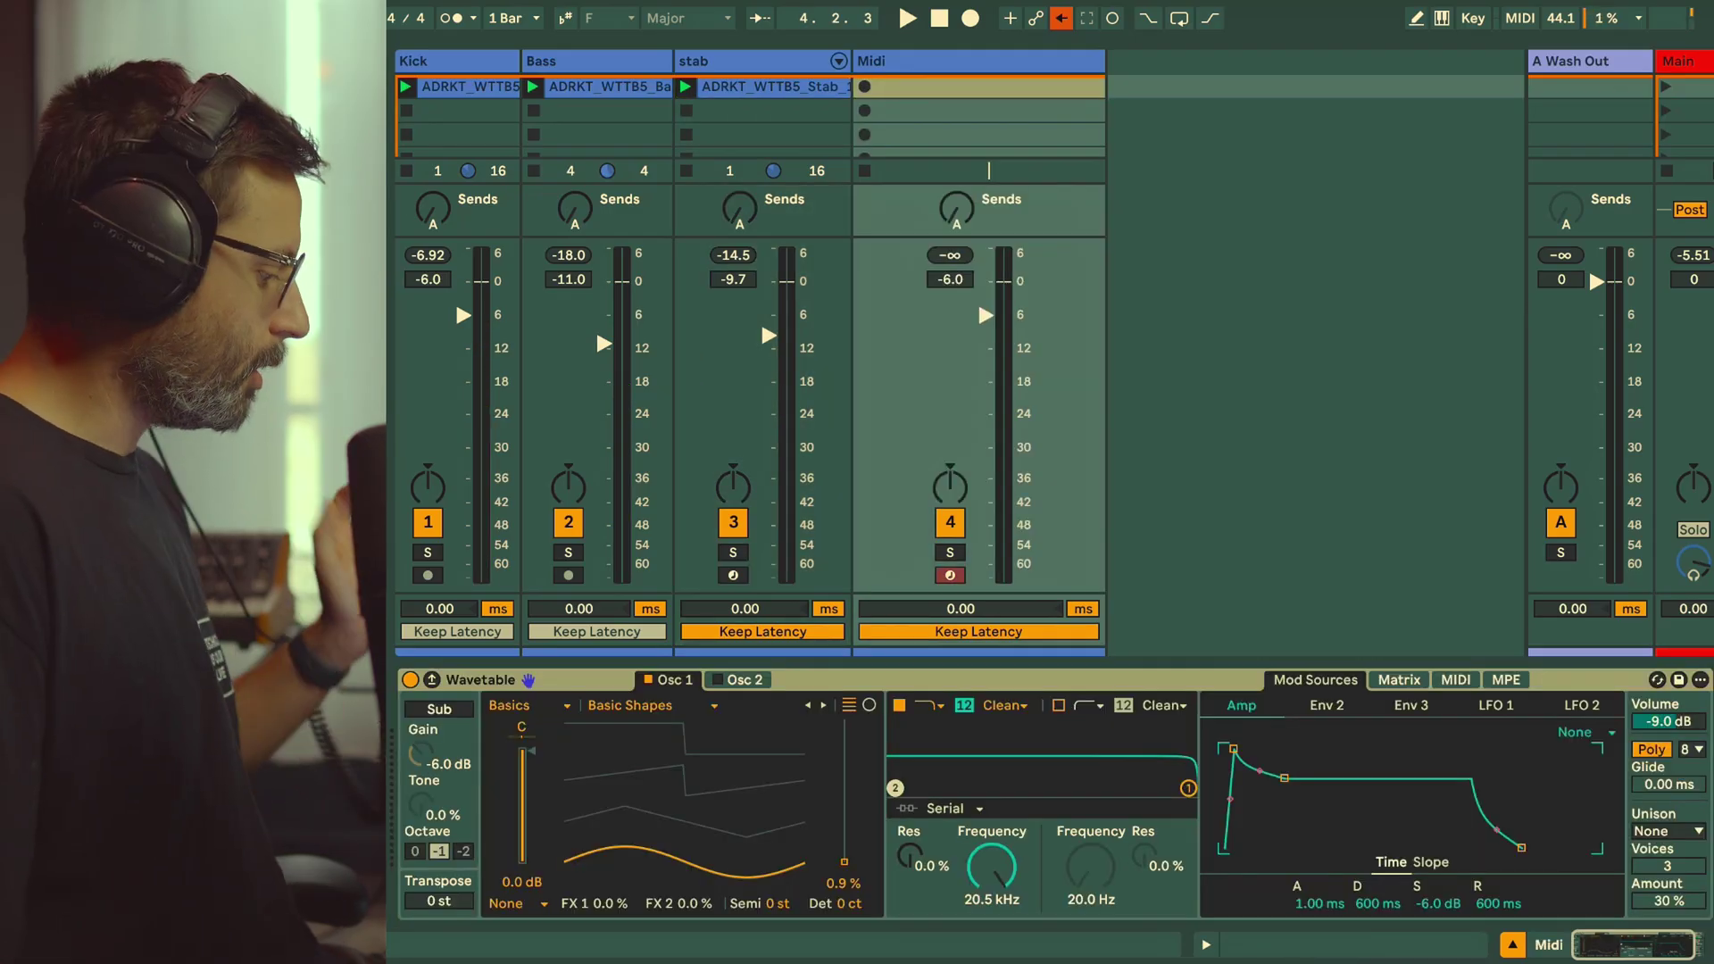
Step: Copy the stab clip into the Midi track's first slot and open it to examine its note pattern and grid
drag(768, 86, 905, 90)
double_click(904, 90)
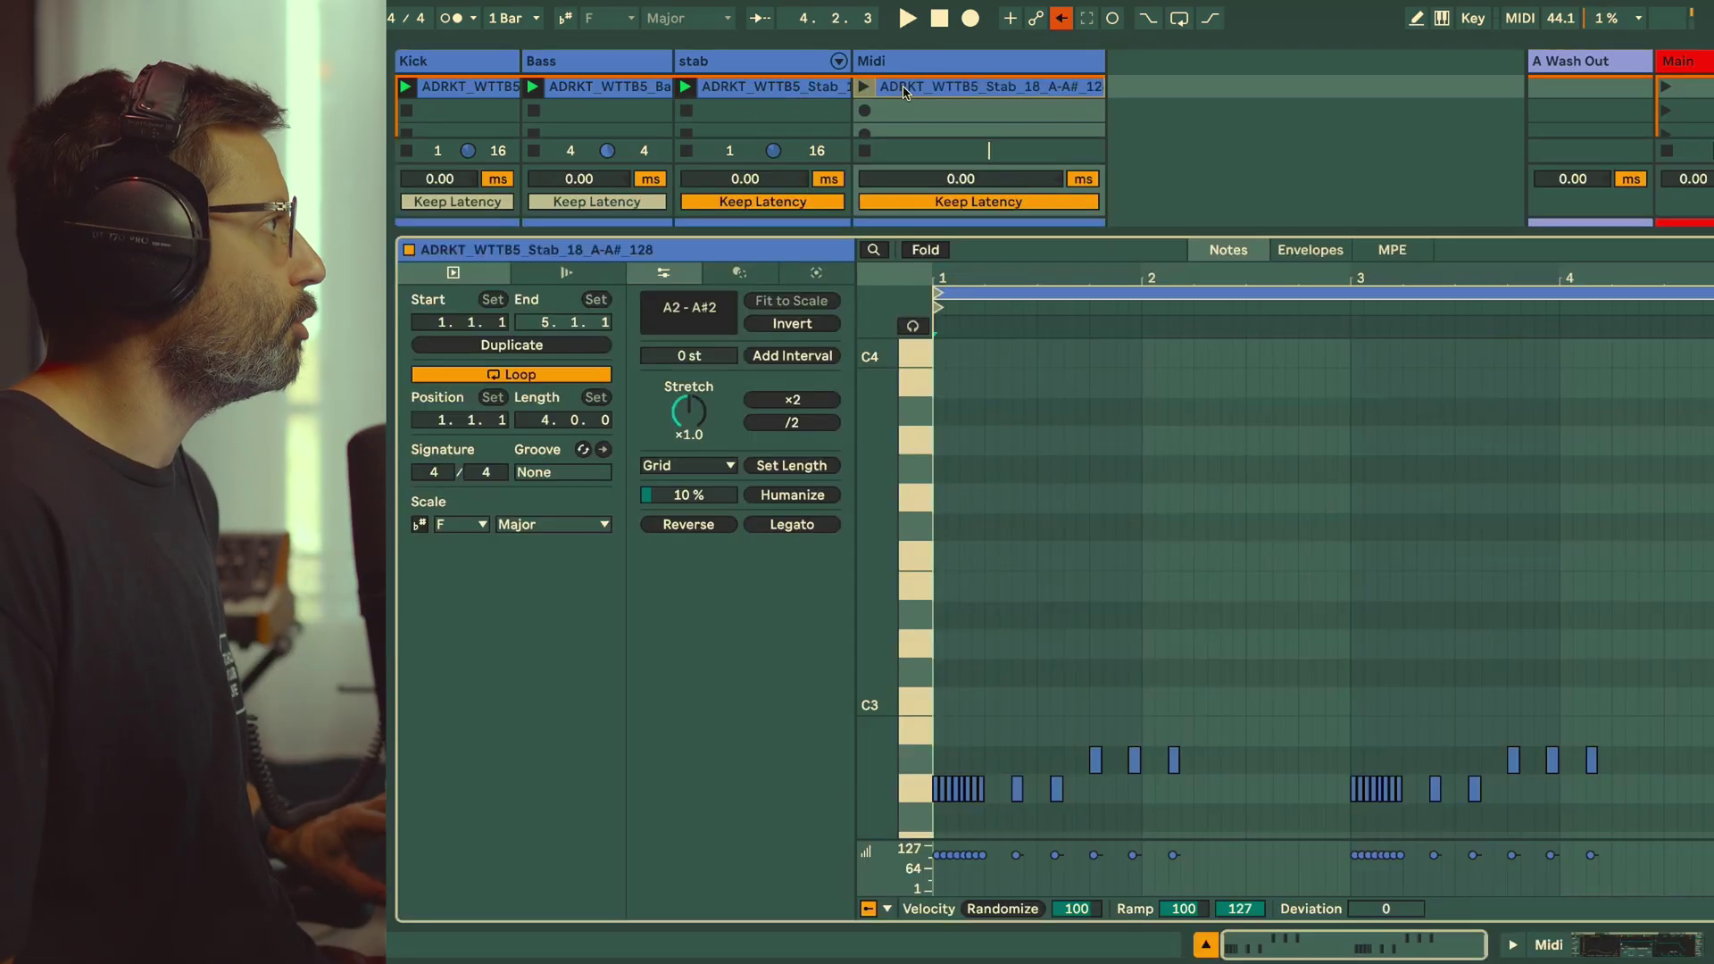
drag(875, 783, 921, 680)
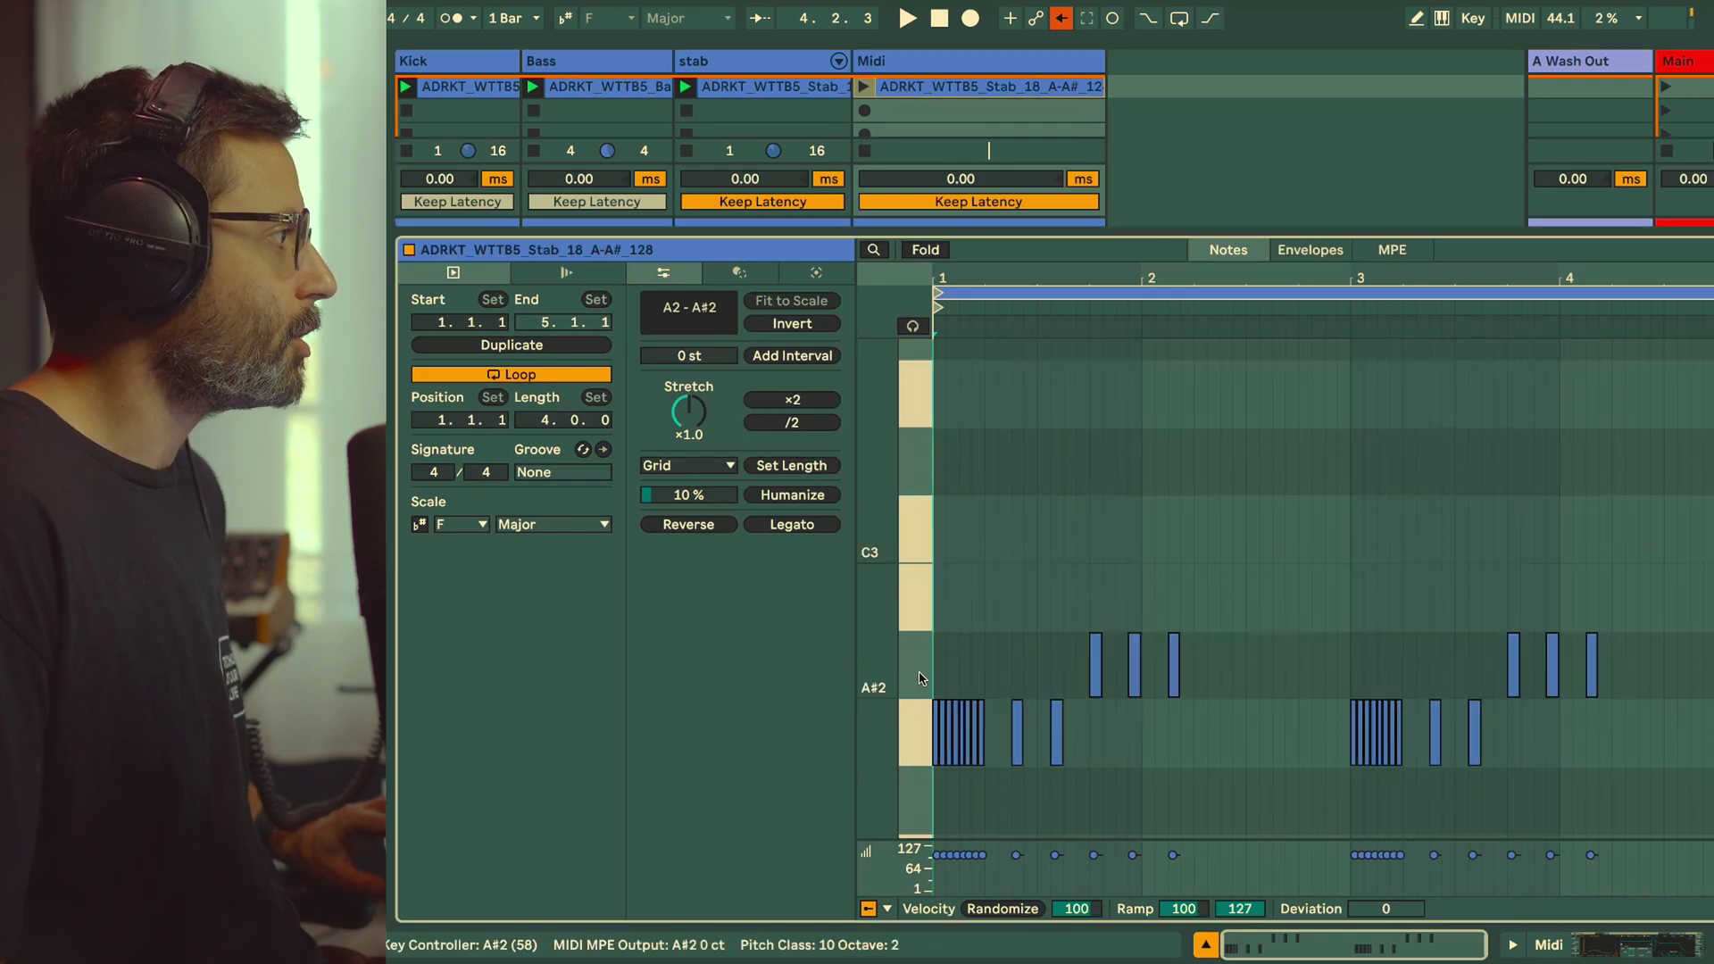
drag(989, 278, 1106, 367)
right_click(1177, 420)
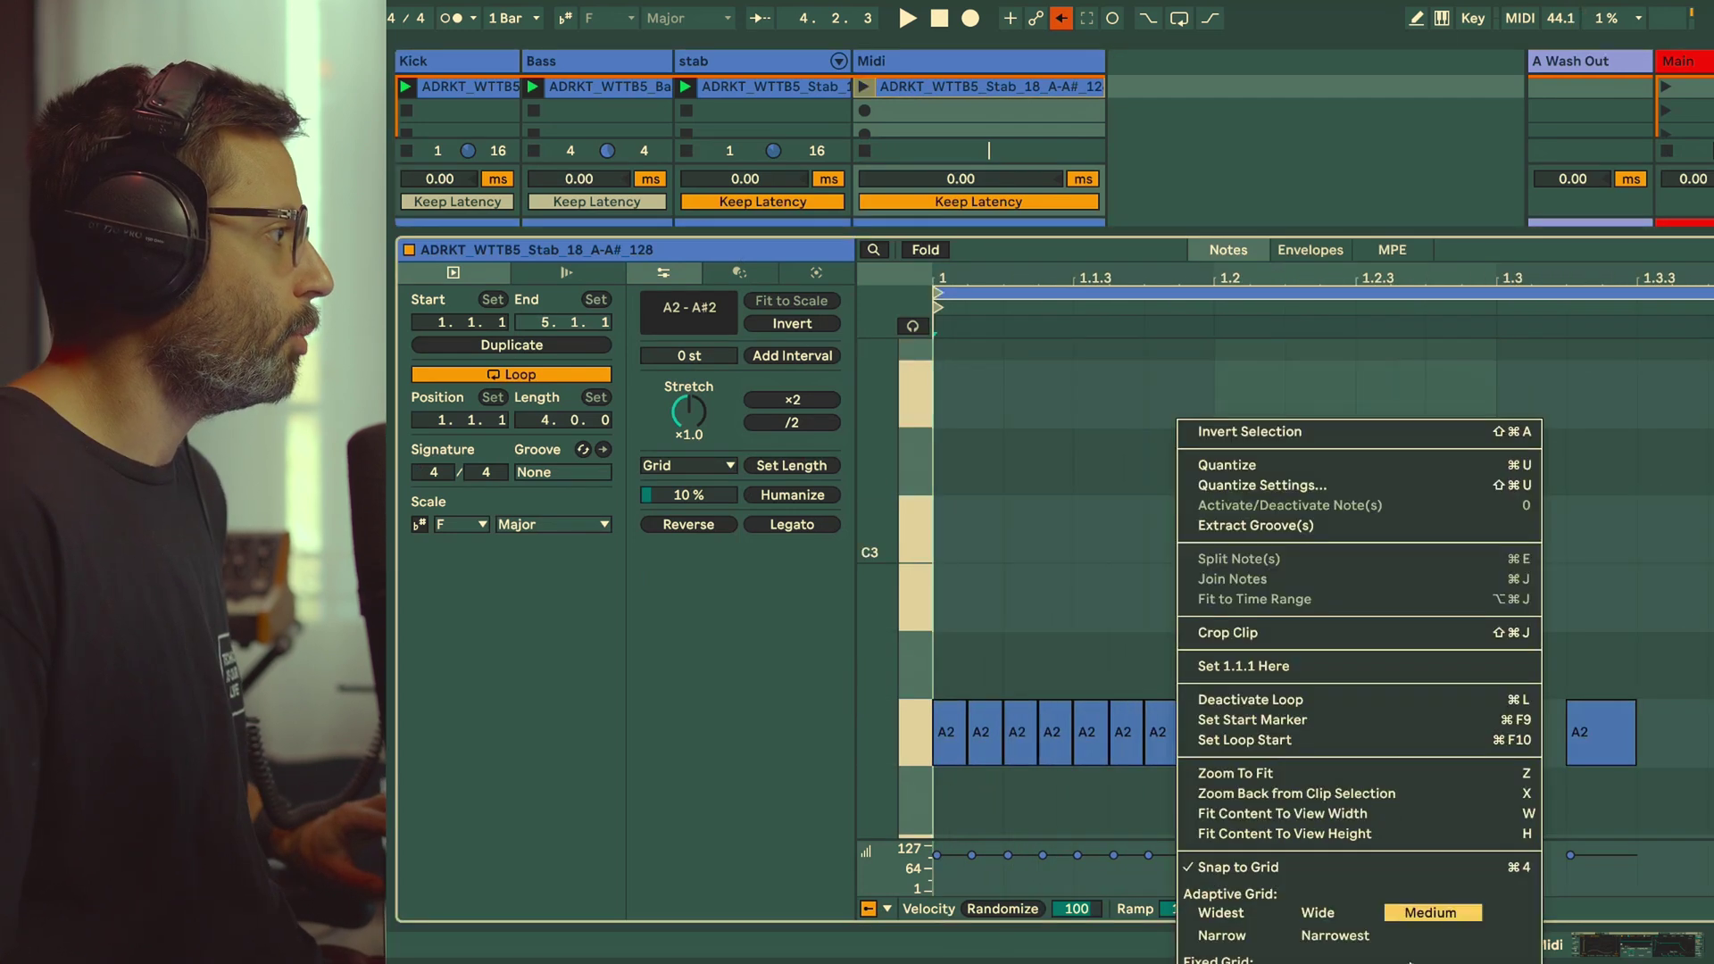
click(1419, 962)
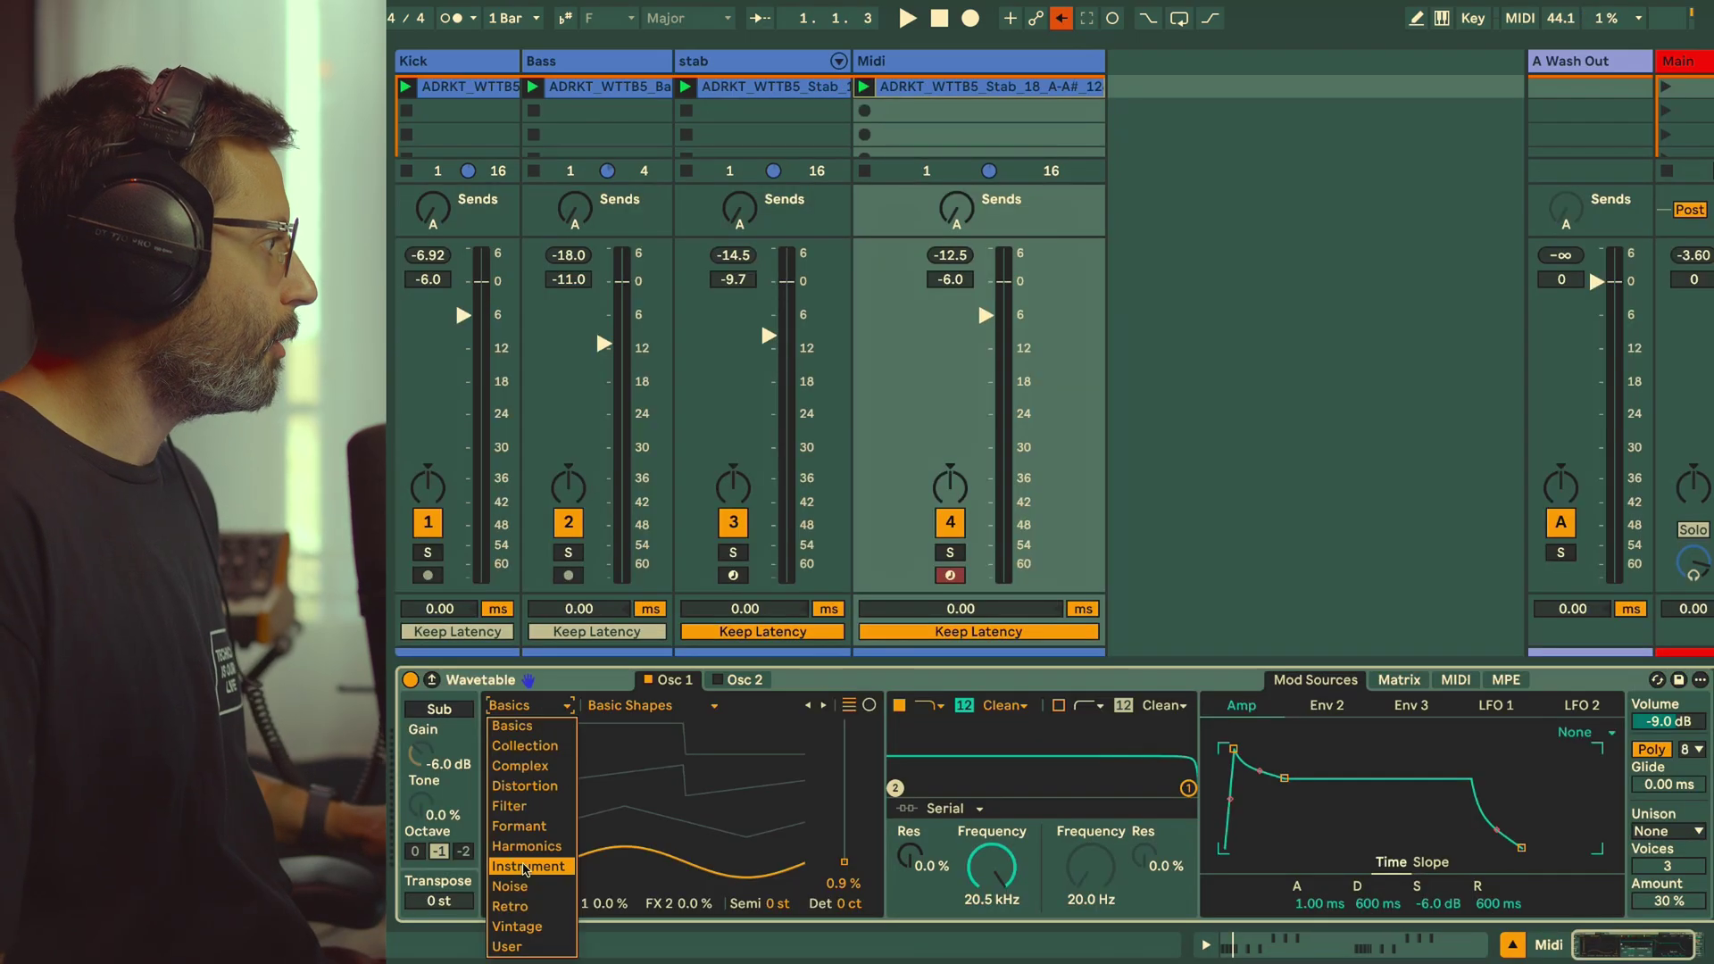
Step: Load the Bad Bits wavetable from the Noise category into oscillator 1, set its position to 100% and solo the Midi track
click(522, 886)
click(720, 711)
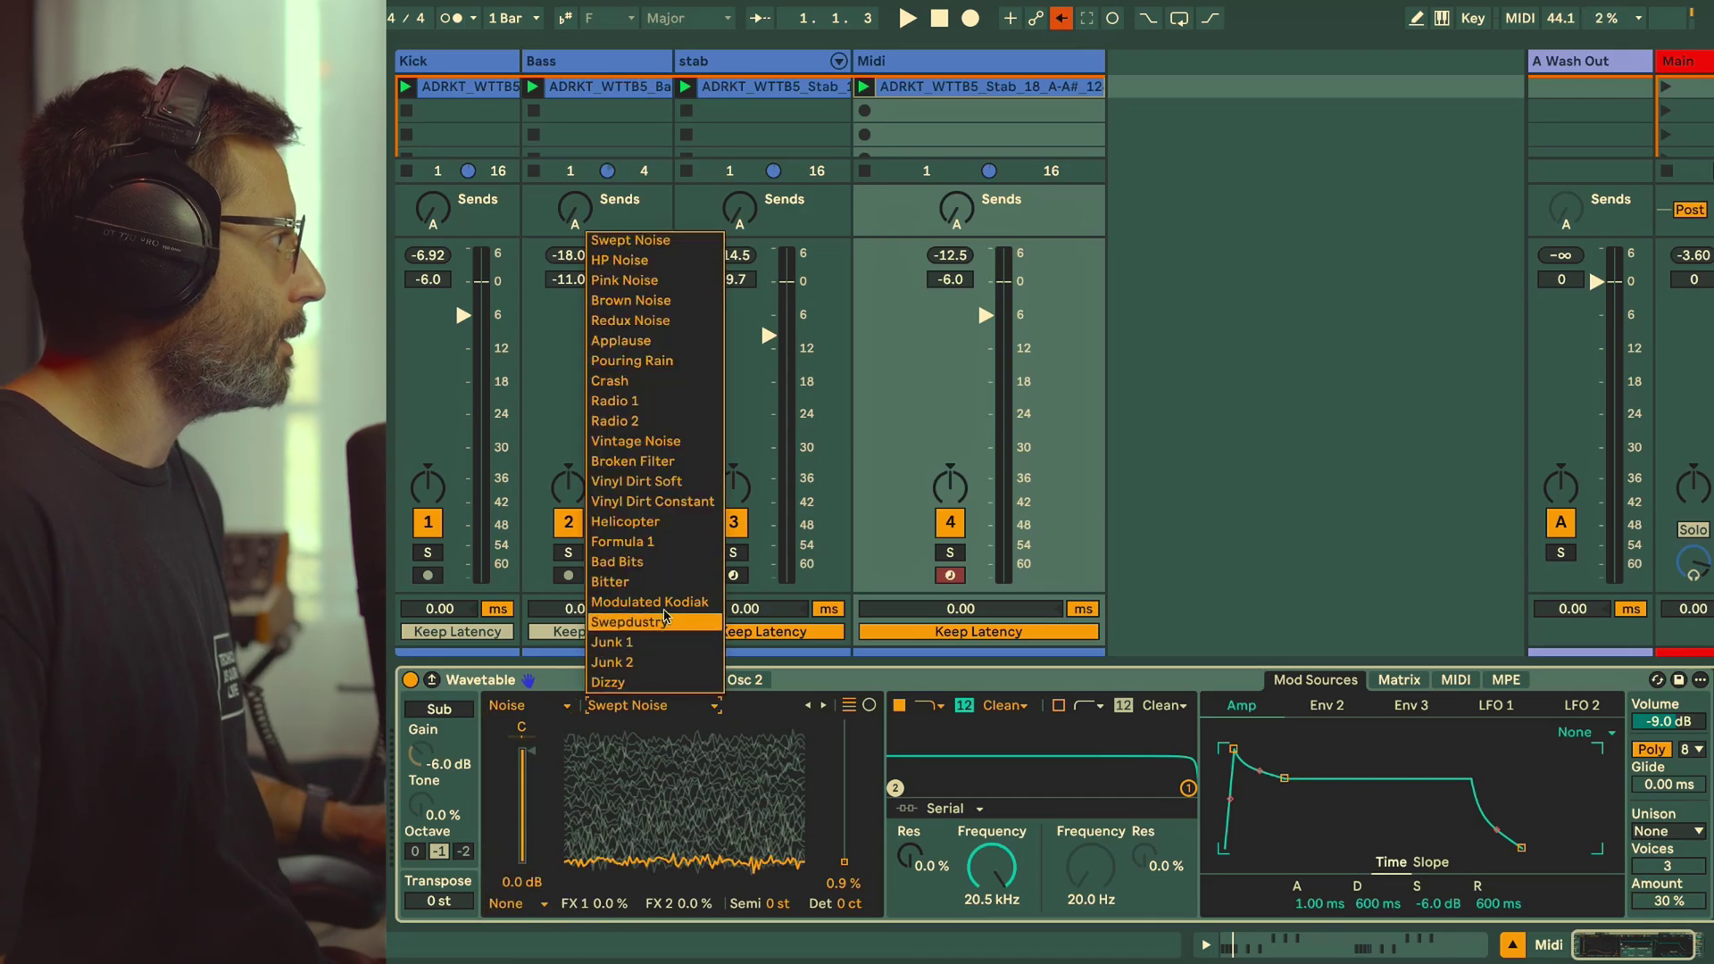
click(669, 572)
drag(844, 852, 842, 723)
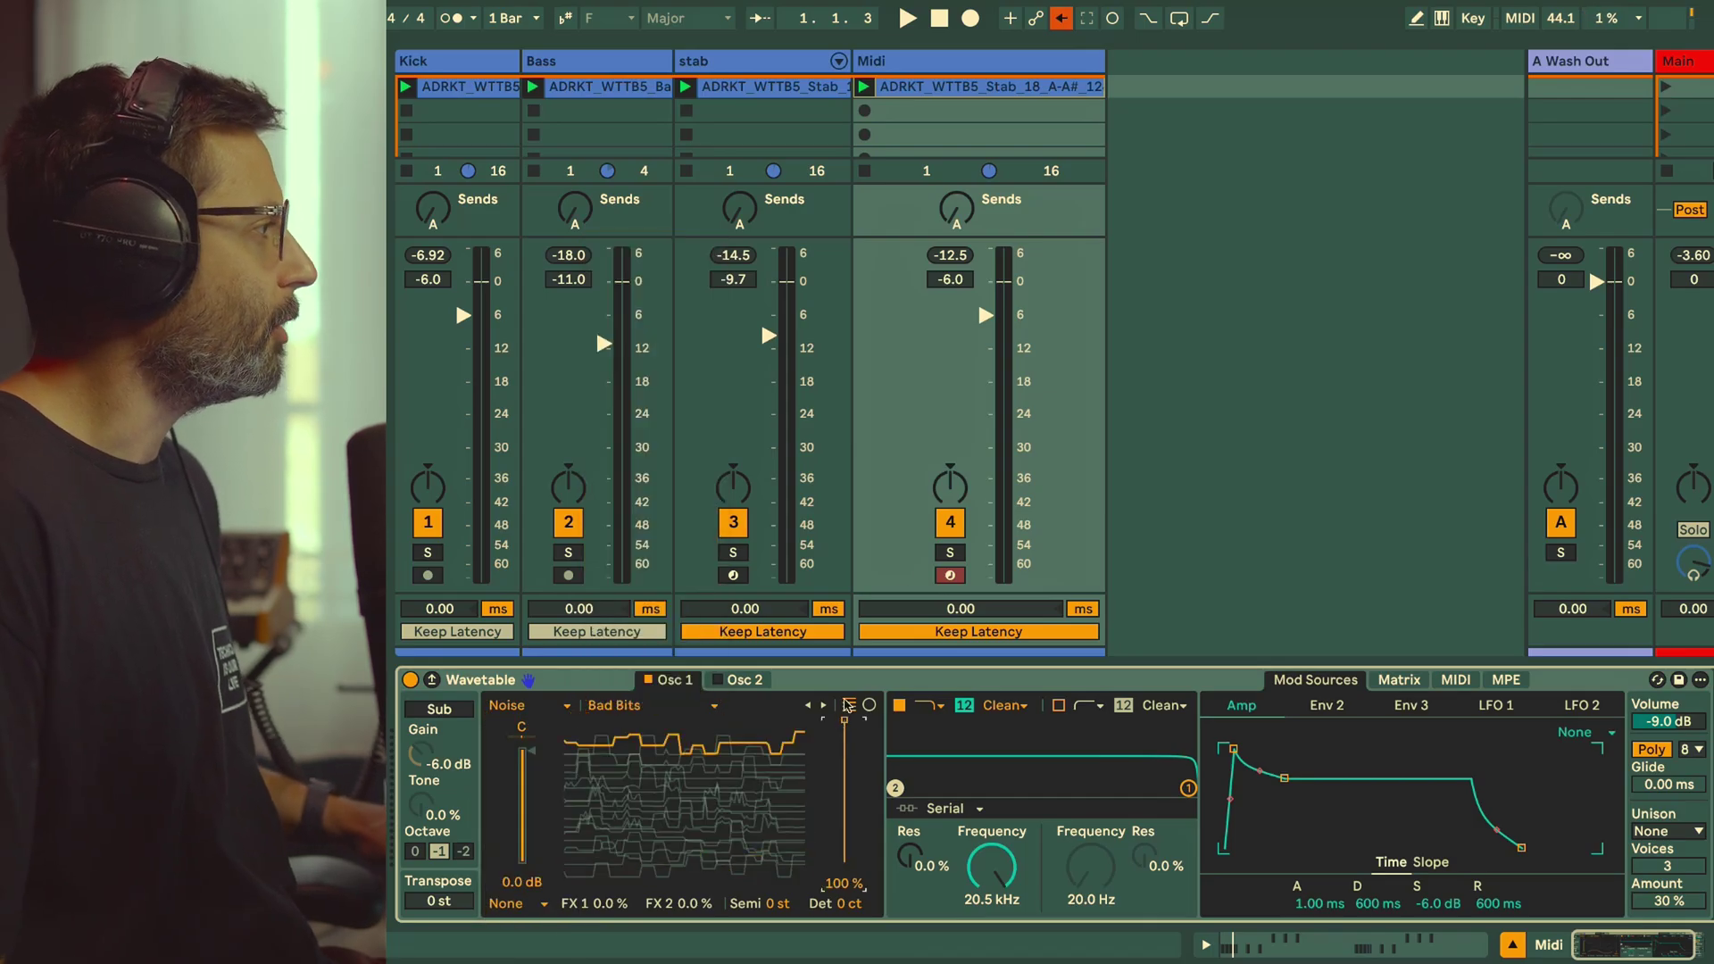
click(949, 553)
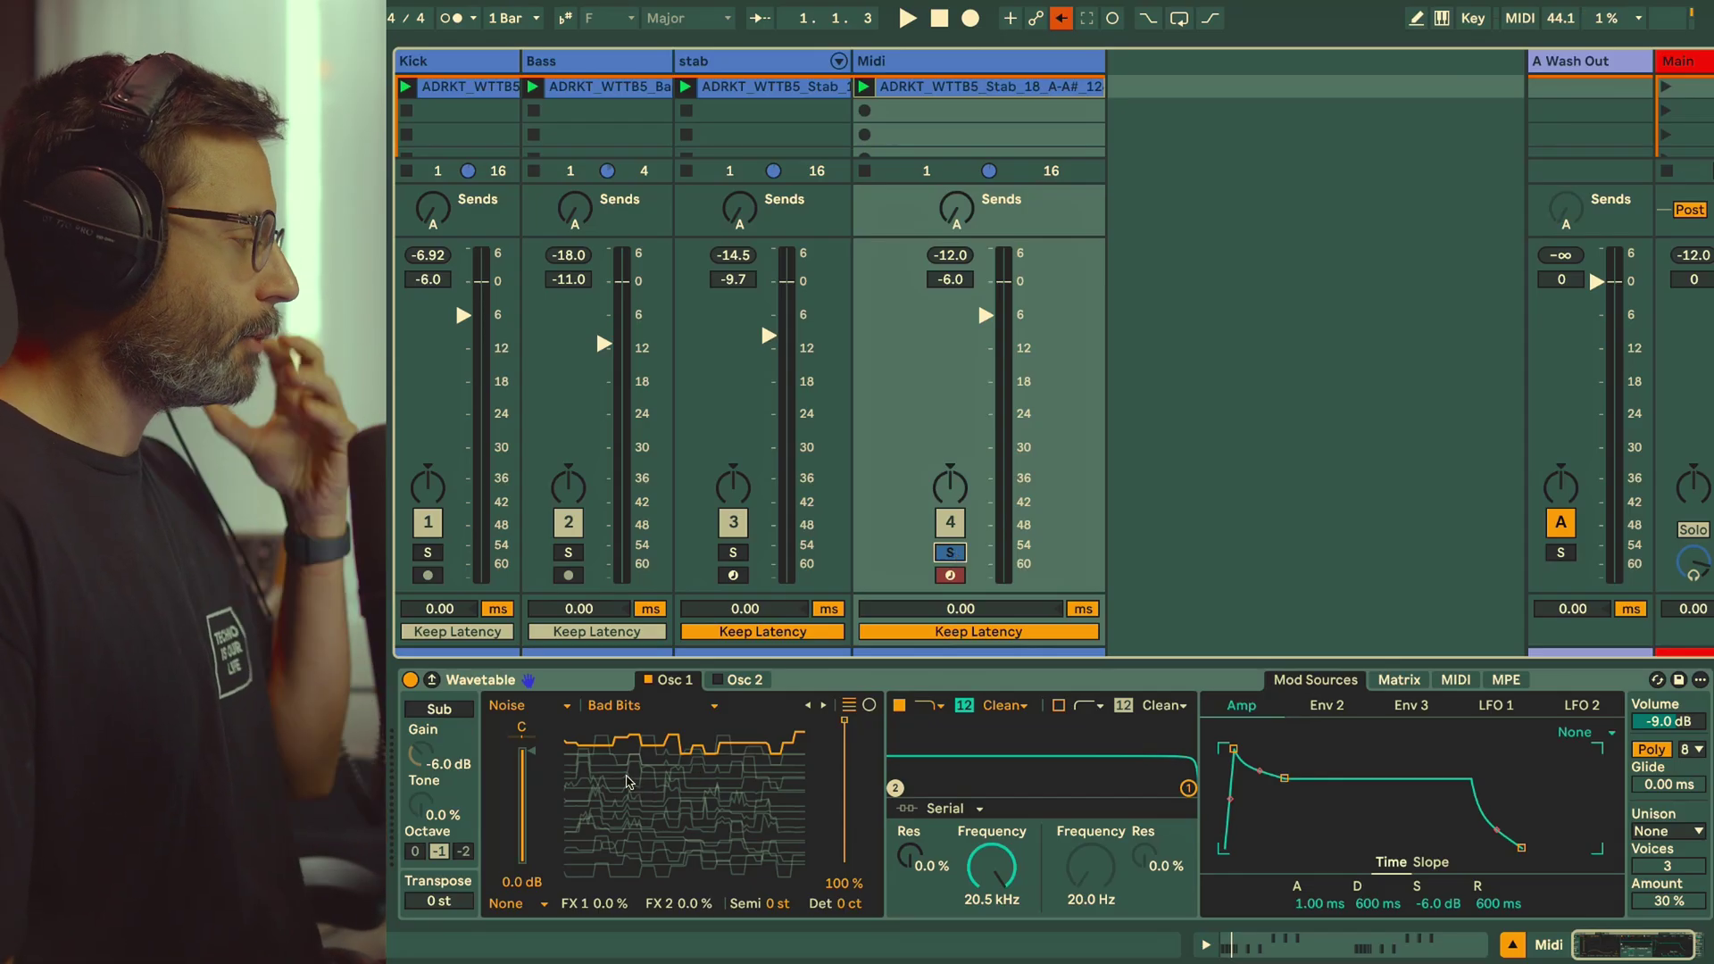
Step: Set the synth to mono with Classic unison, 8 voices and 0% amount
click(1645, 839)
click(1664, 886)
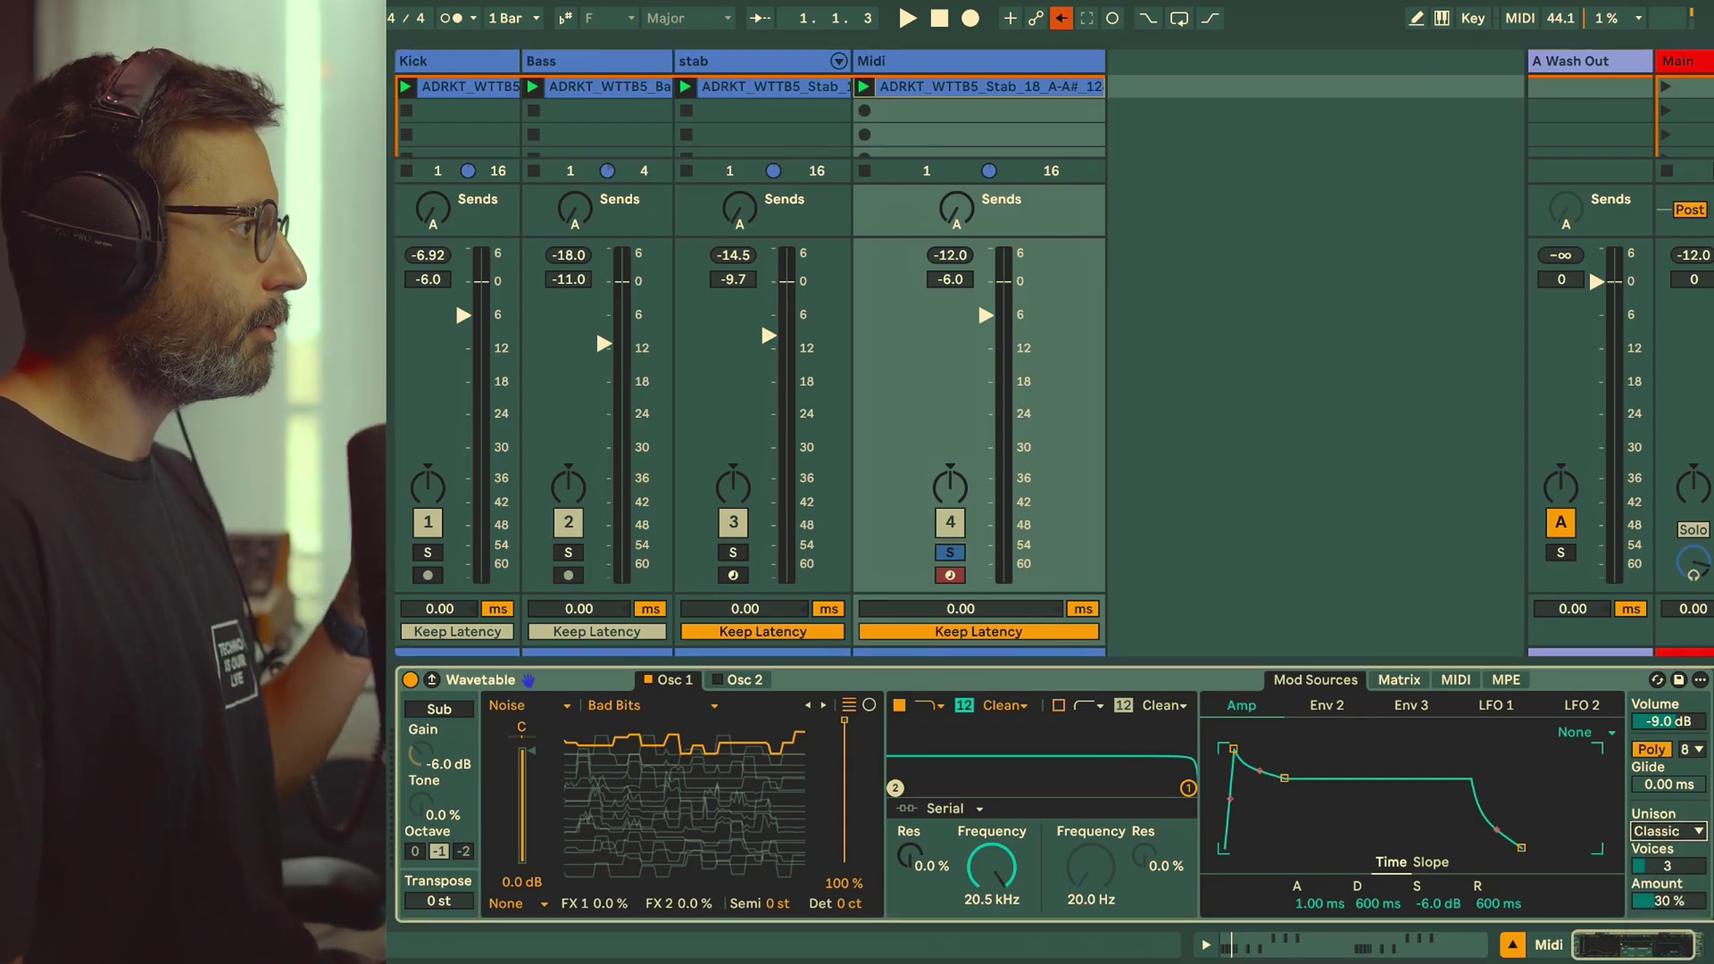
drag(1664, 869, 1665, 808)
drag(1662, 905, 1662, 955)
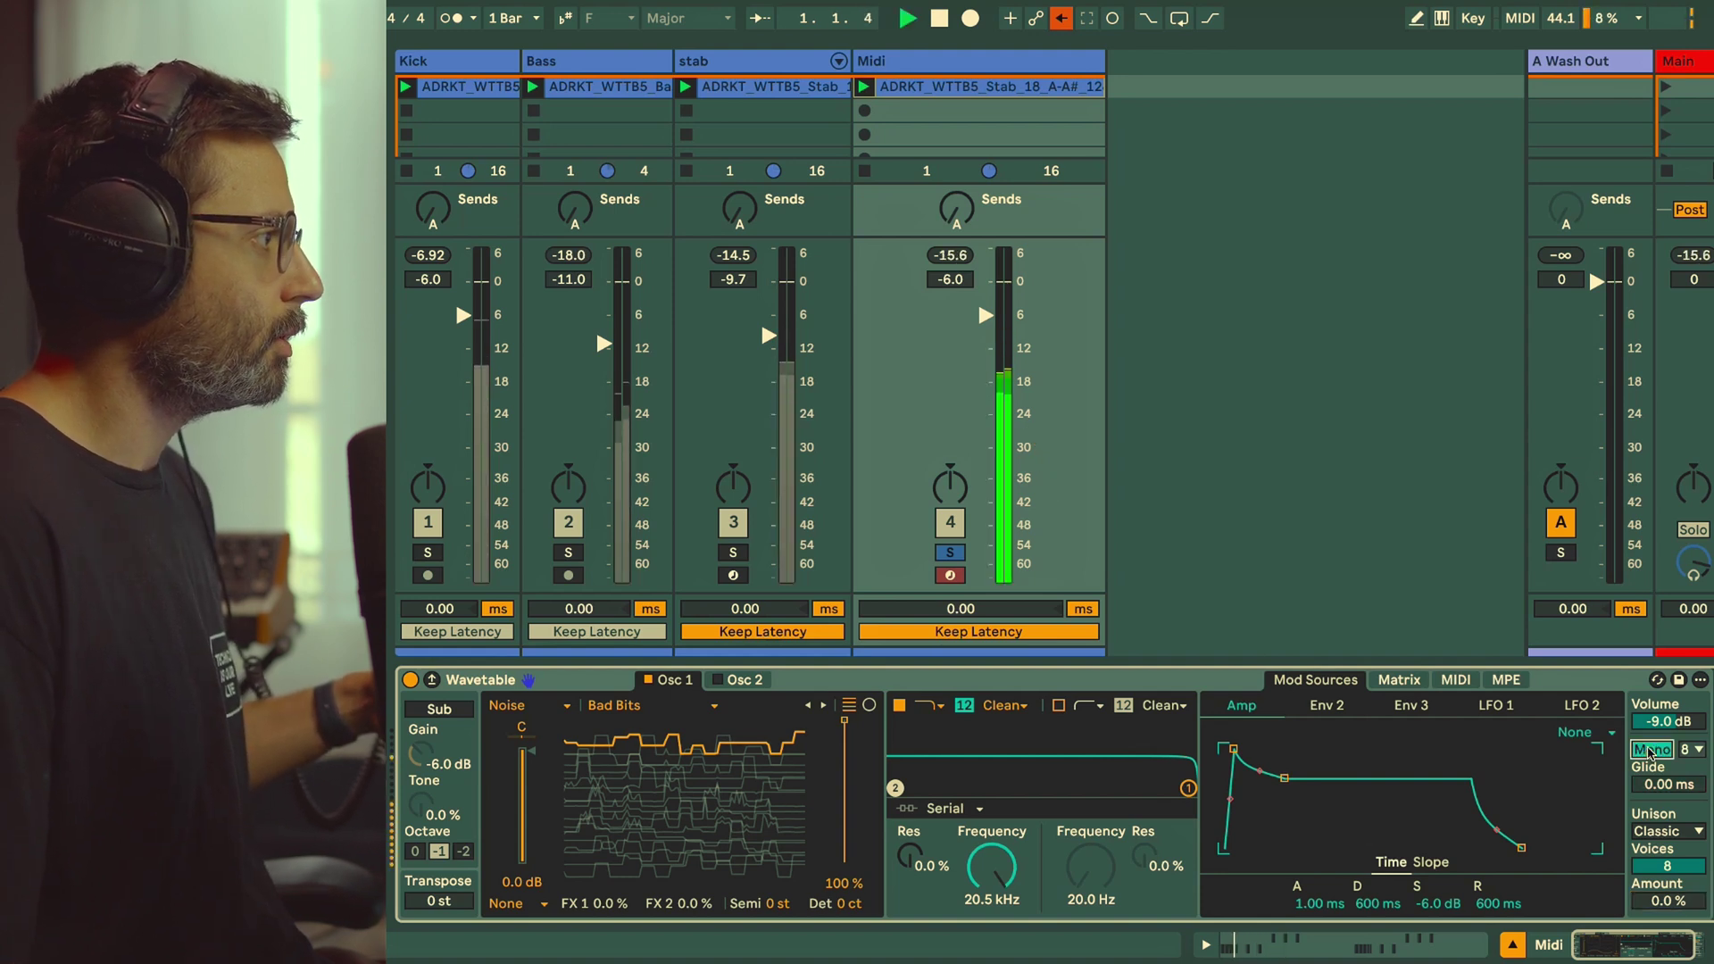
Step: Set oscillator 1's effect to Fm with Tune at -100% and the amount at 78% while auditioning the pattern
click(516, 904)
click(514, 945)
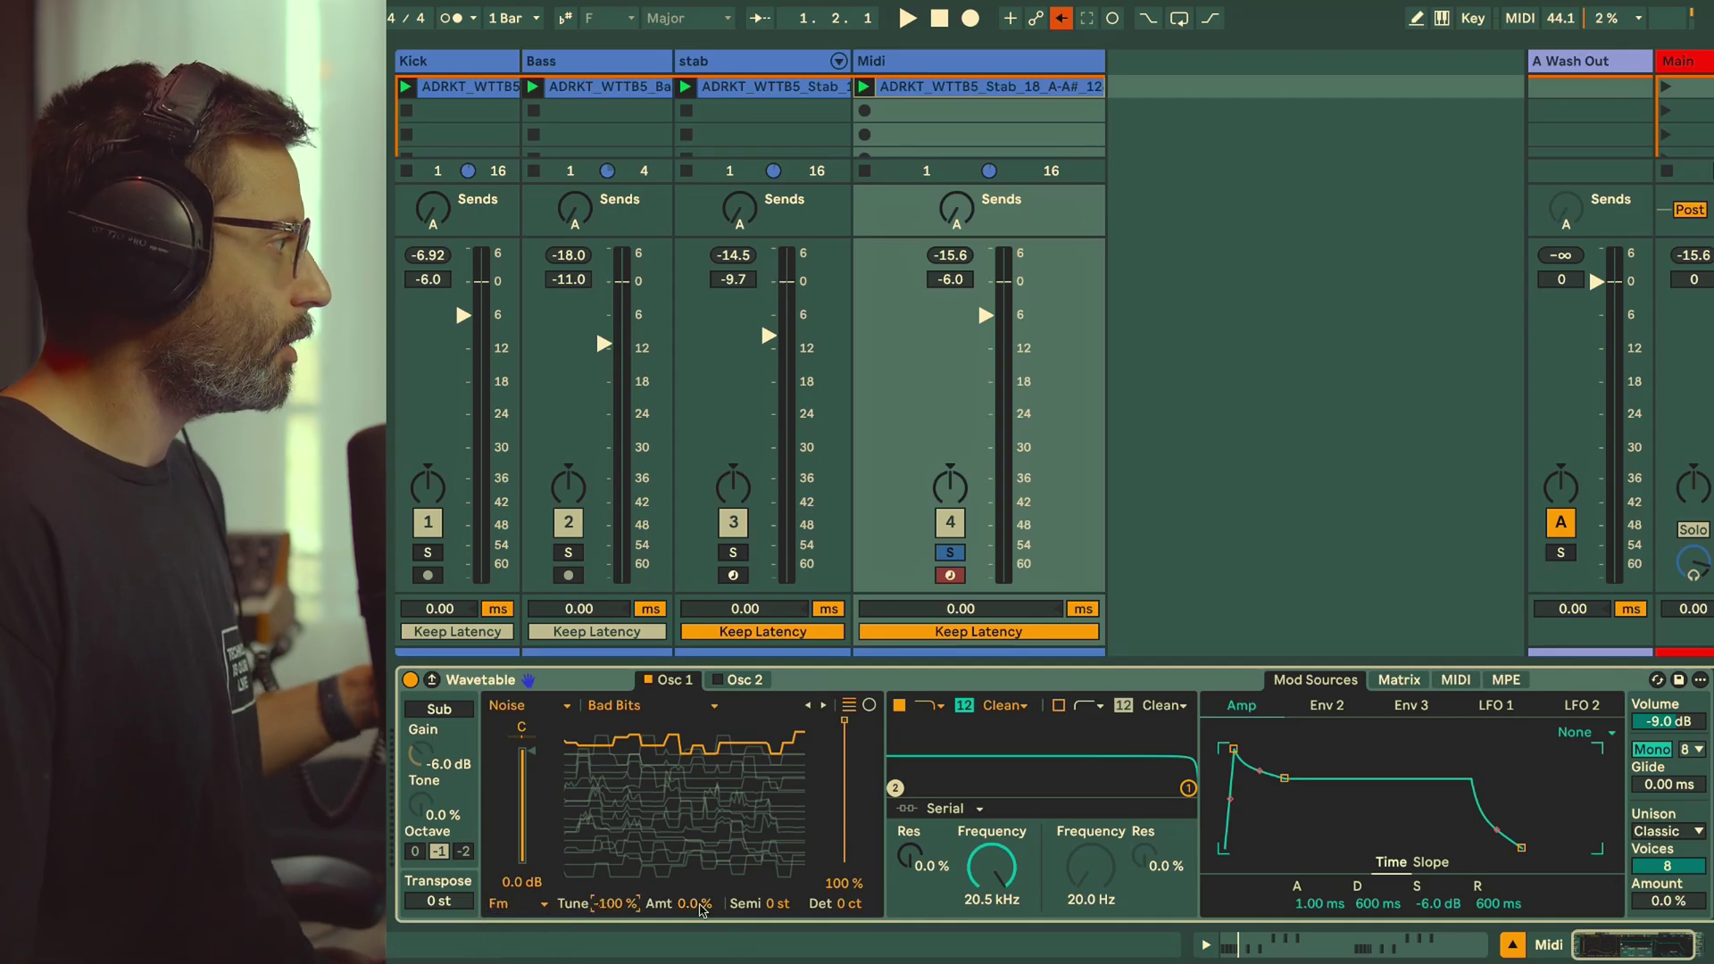
key(space)
drag(701, 906, 700, 836)
key(space)
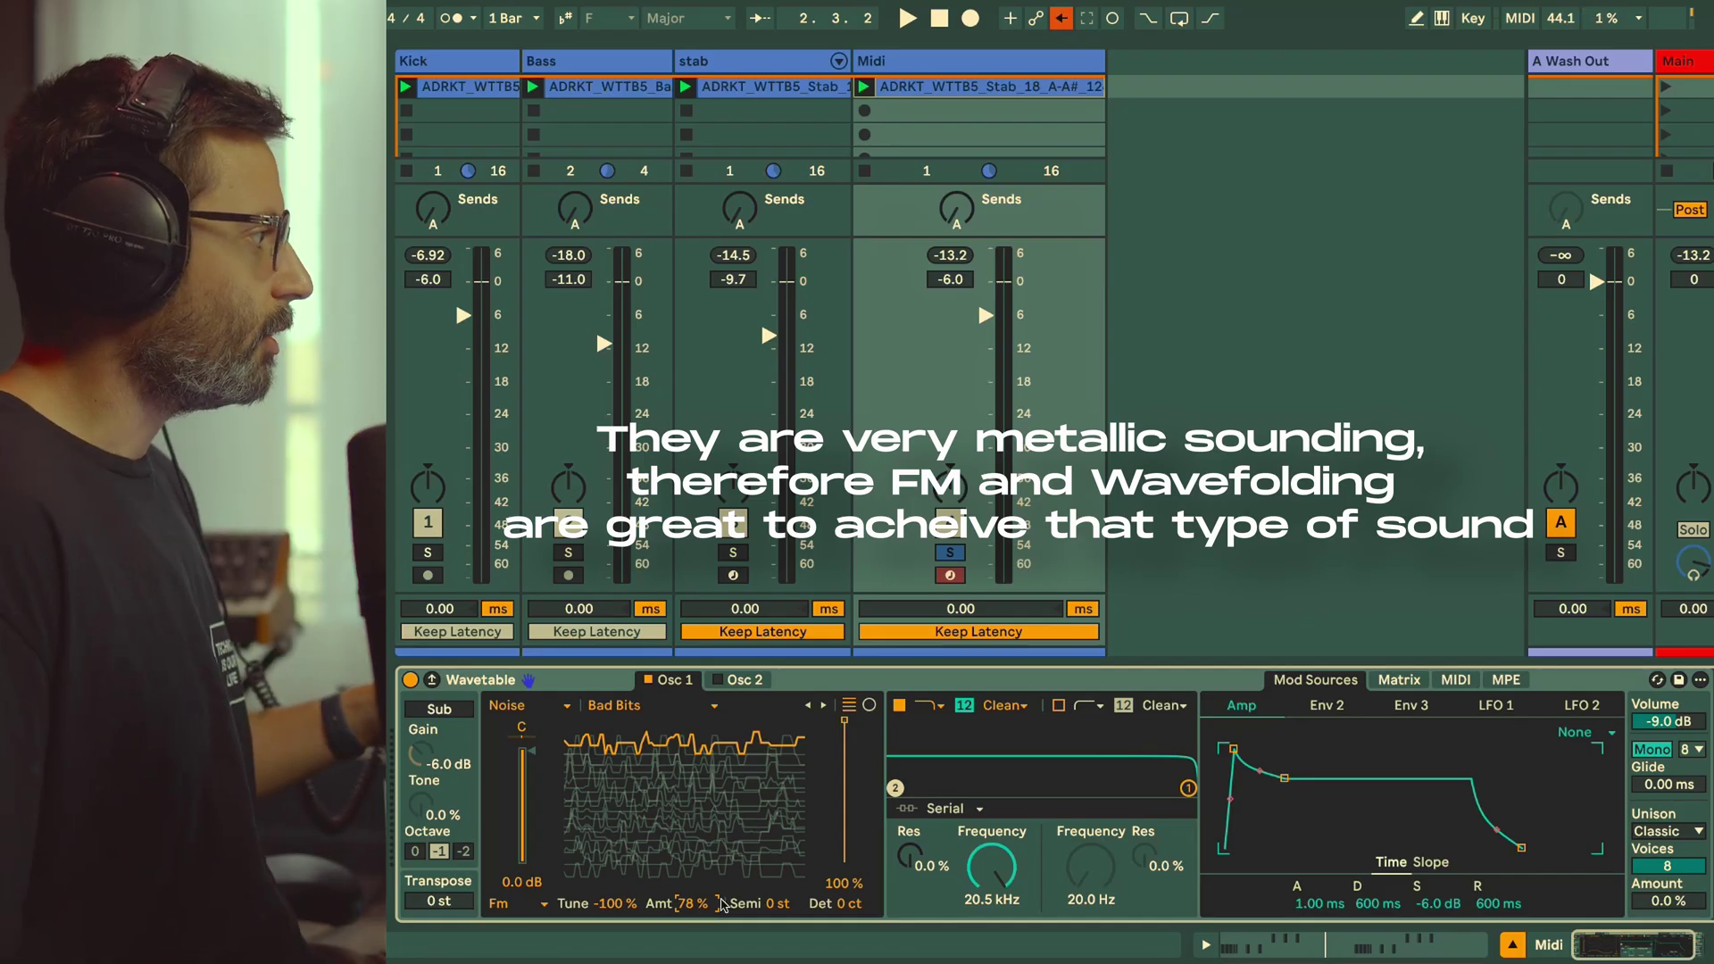
Step: Try the wavetable position and other Noise wavetables on oscillator 1 during playback
key(space)
mouse_move(844, 722)
mouse_down()
mouse_move(844, 828)
mouse_move(843, 719)
mouse_up()
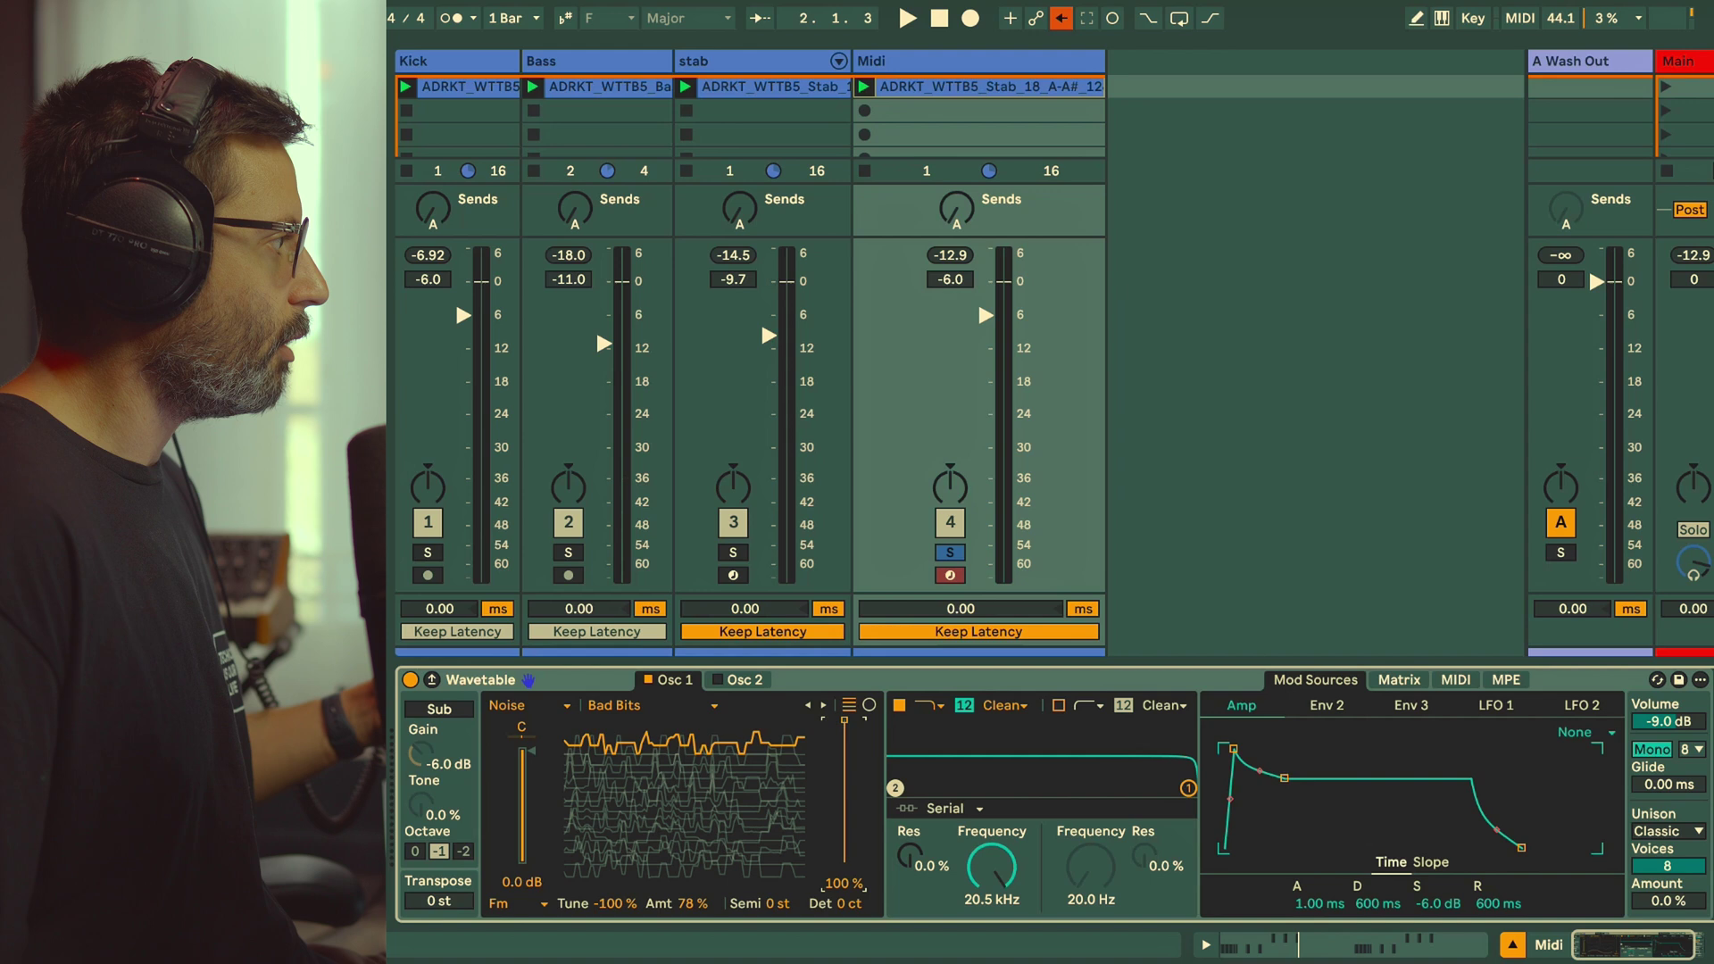
click(823, 705)
click(823, 705)
click(823, 705)
click(651, 705)
click(625, 241)
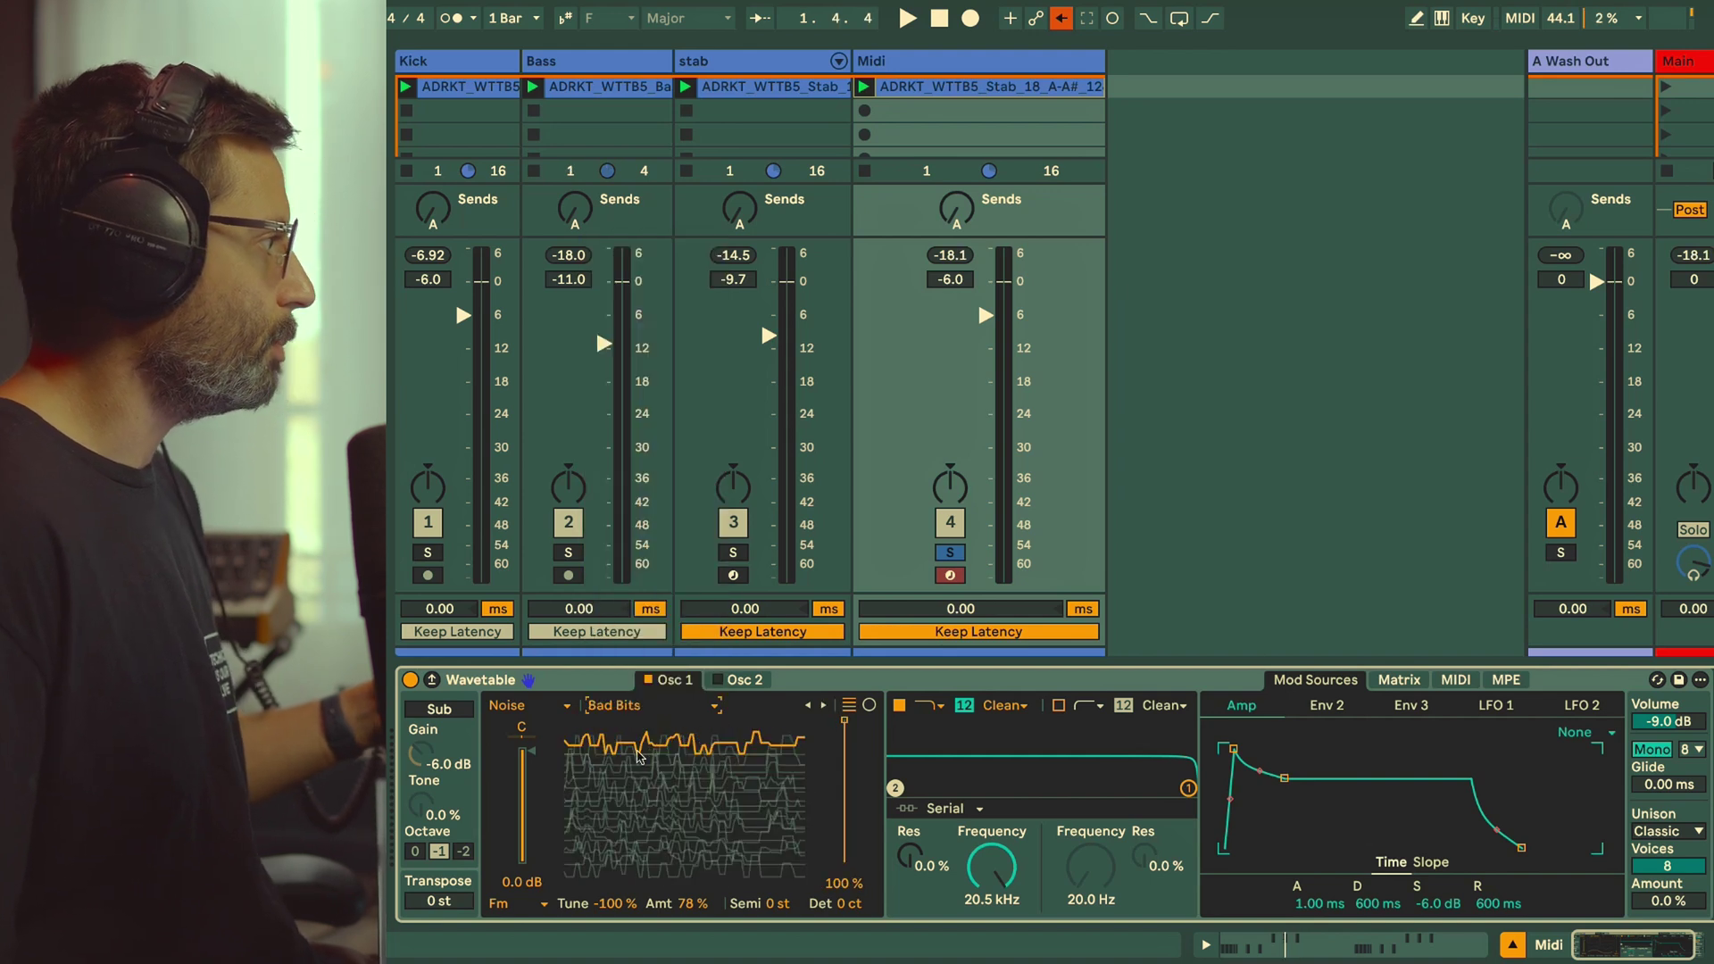
Step: Raise oscillator 1's FM amount to 100% while listening to the pattern
key(space)
drag(699, 904, 699, 861)
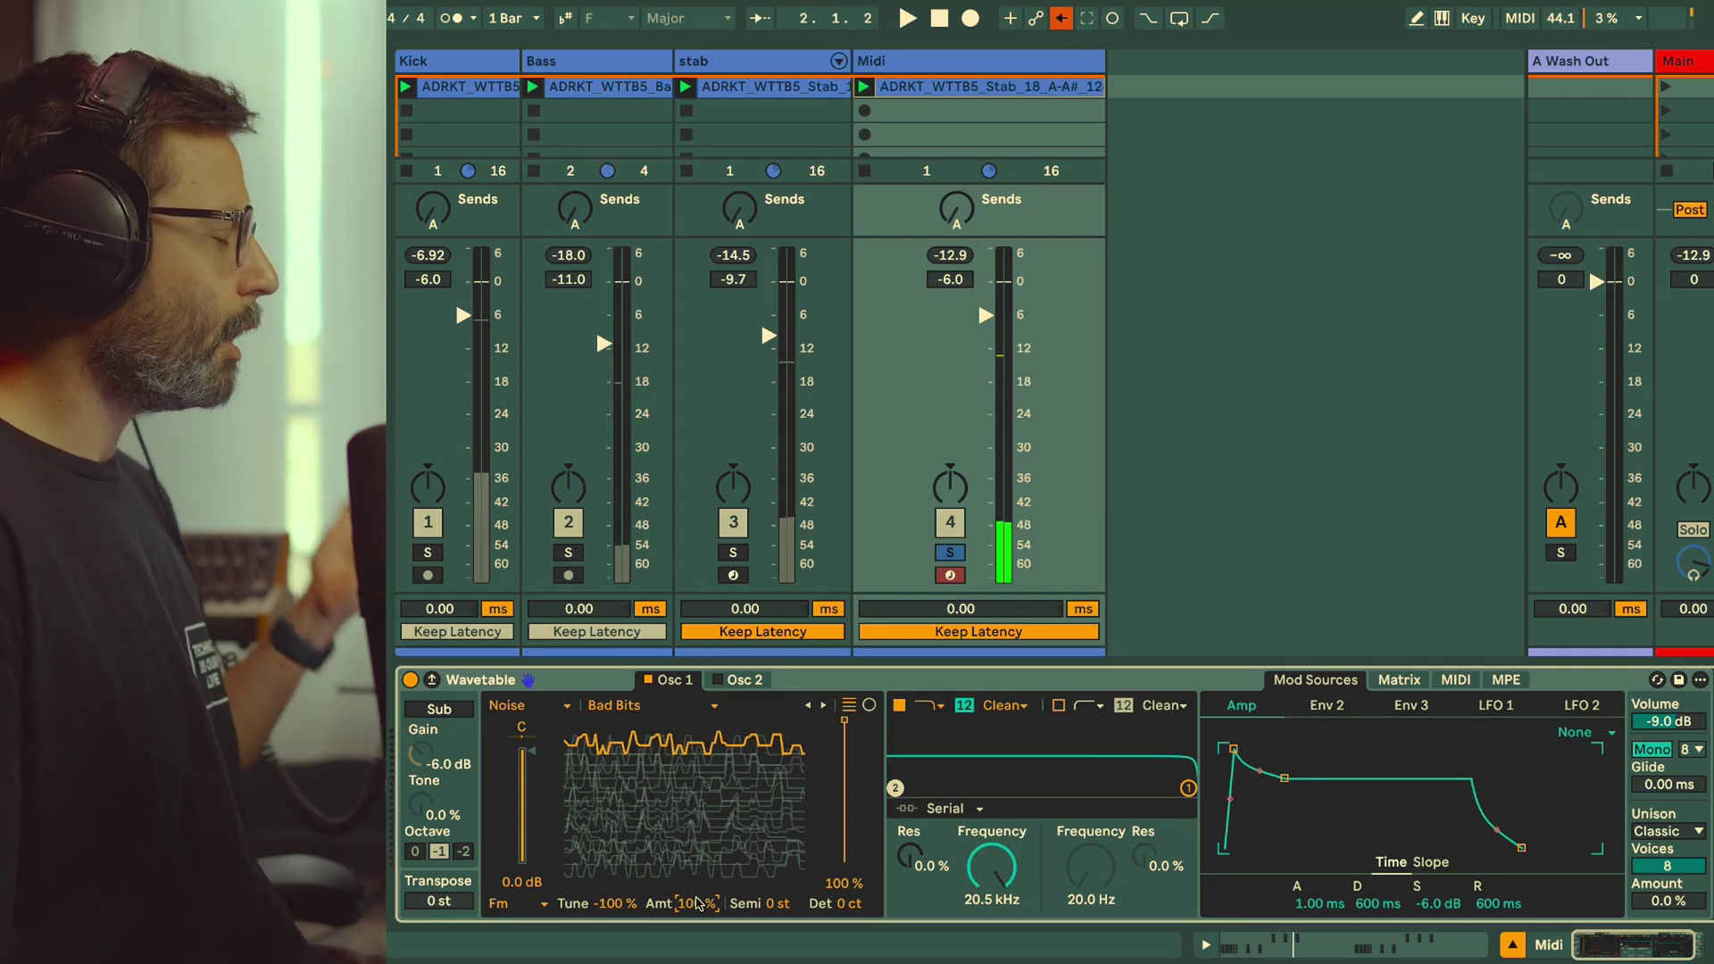
key(space)
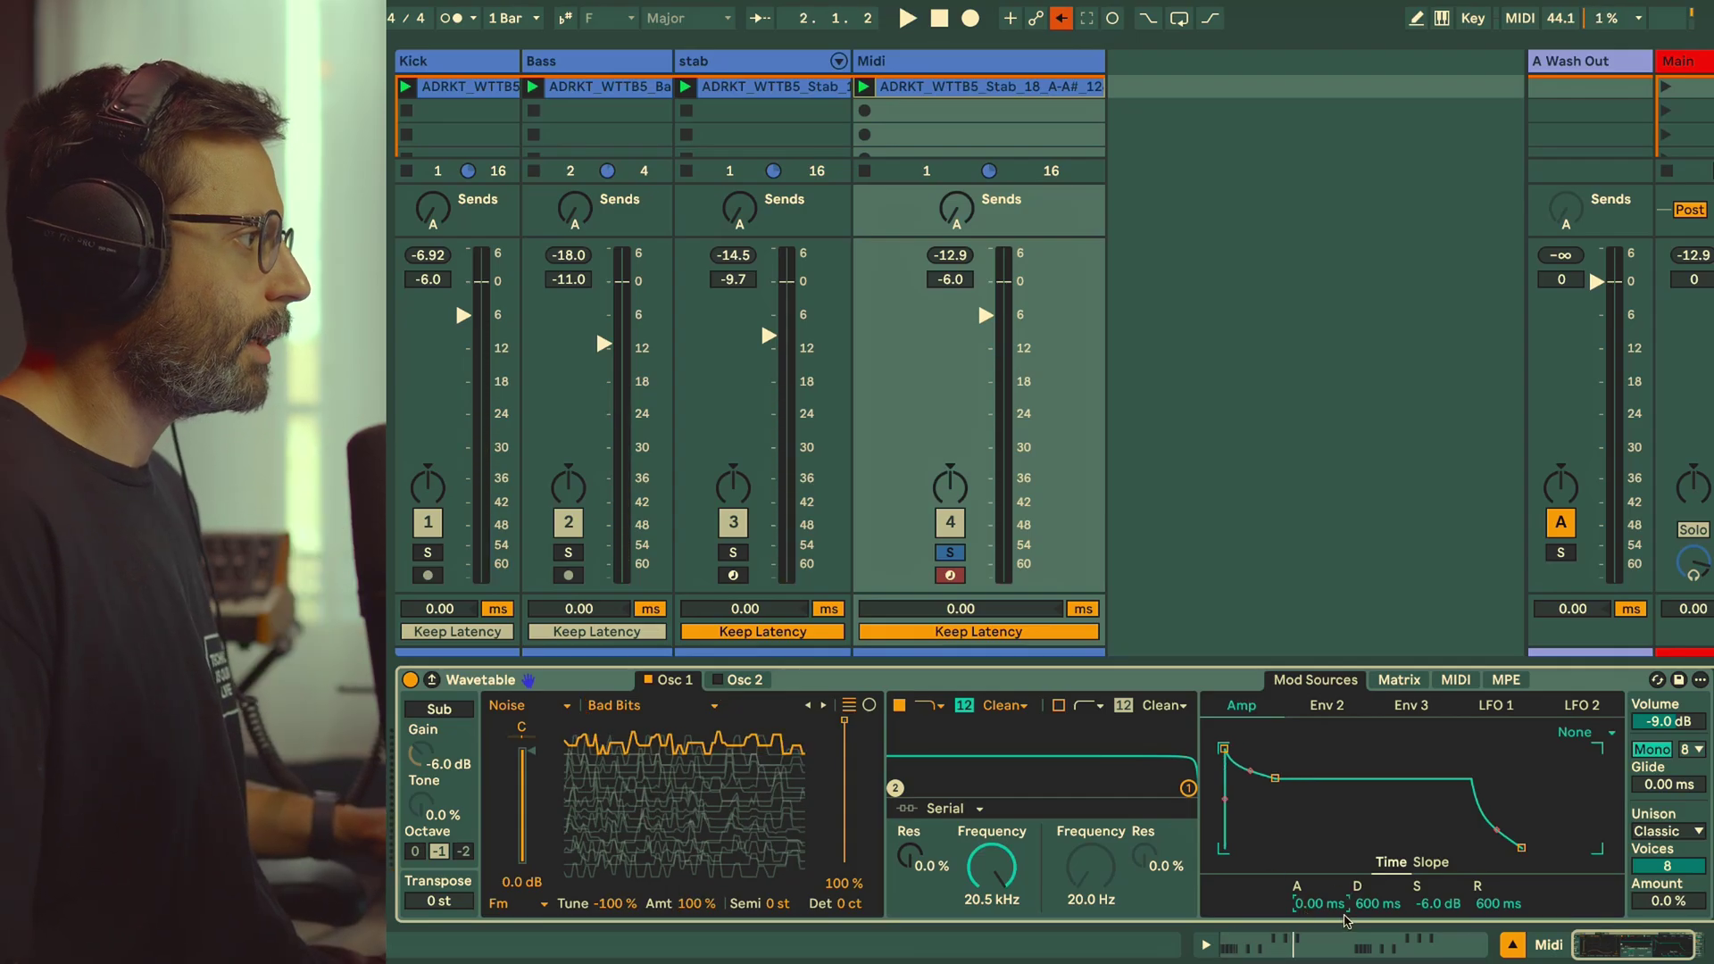
Step: Shape the Amp envelope with 0 ms attack, 0.0 dB sustain and 174 ms release, and audition it
drag(1426, 904, 1426, 888)
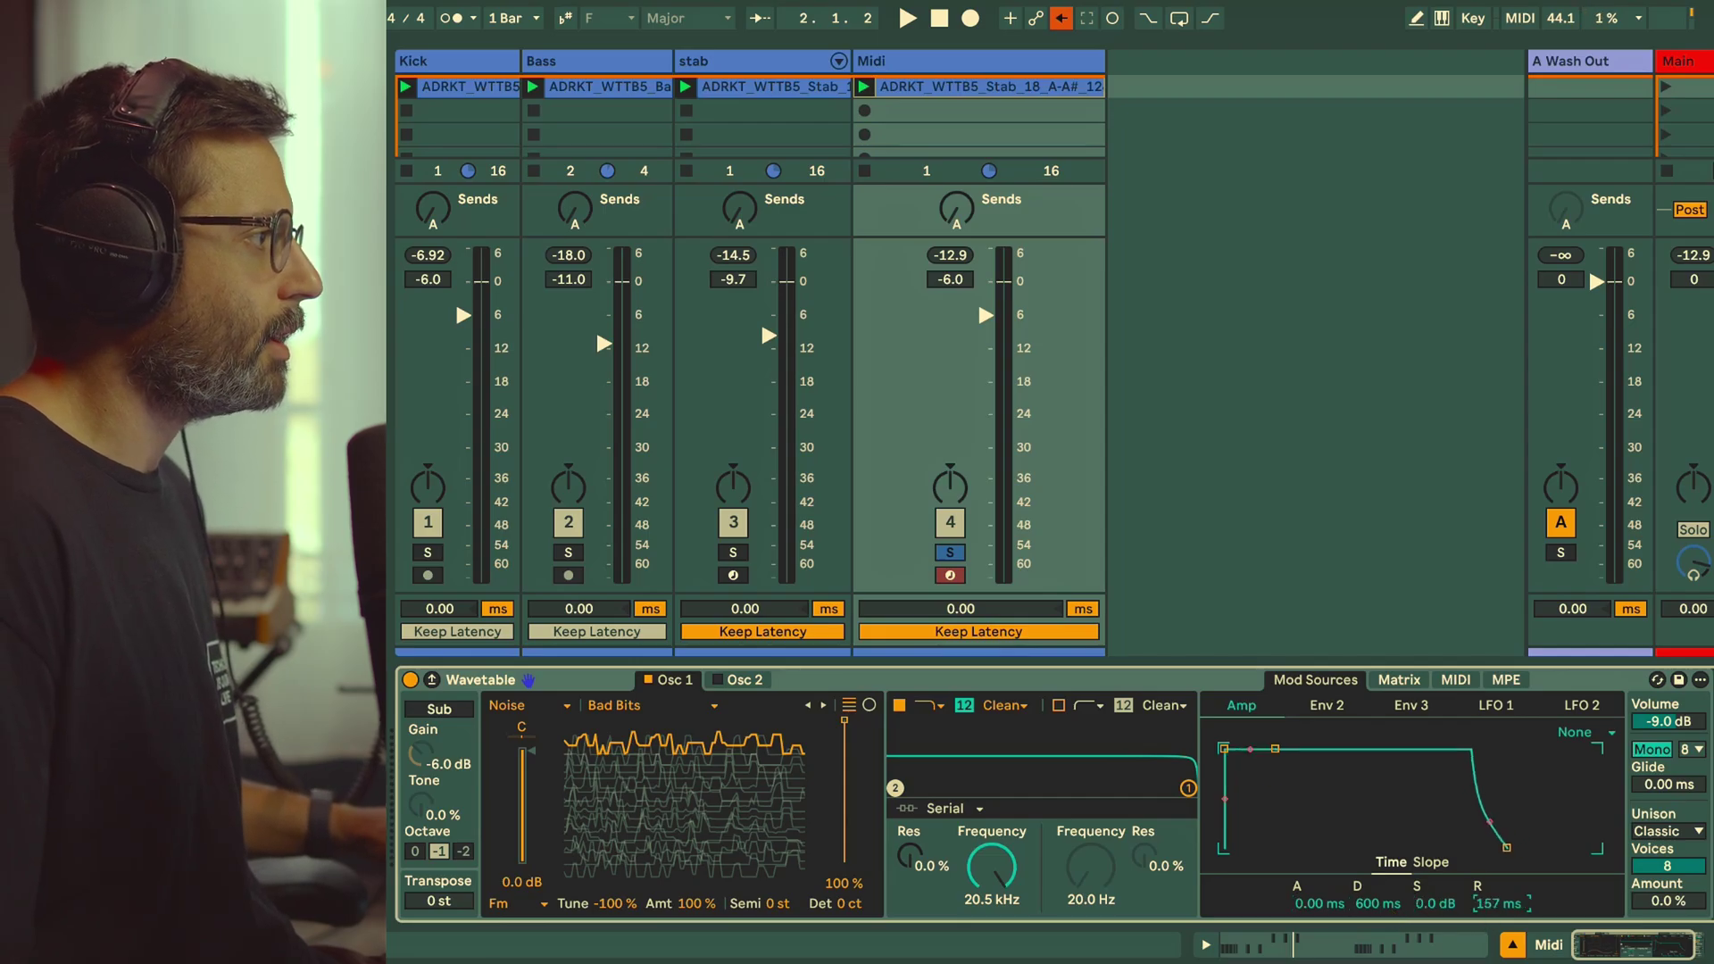
drag(1500, 903, 1499, 896)
key(space)
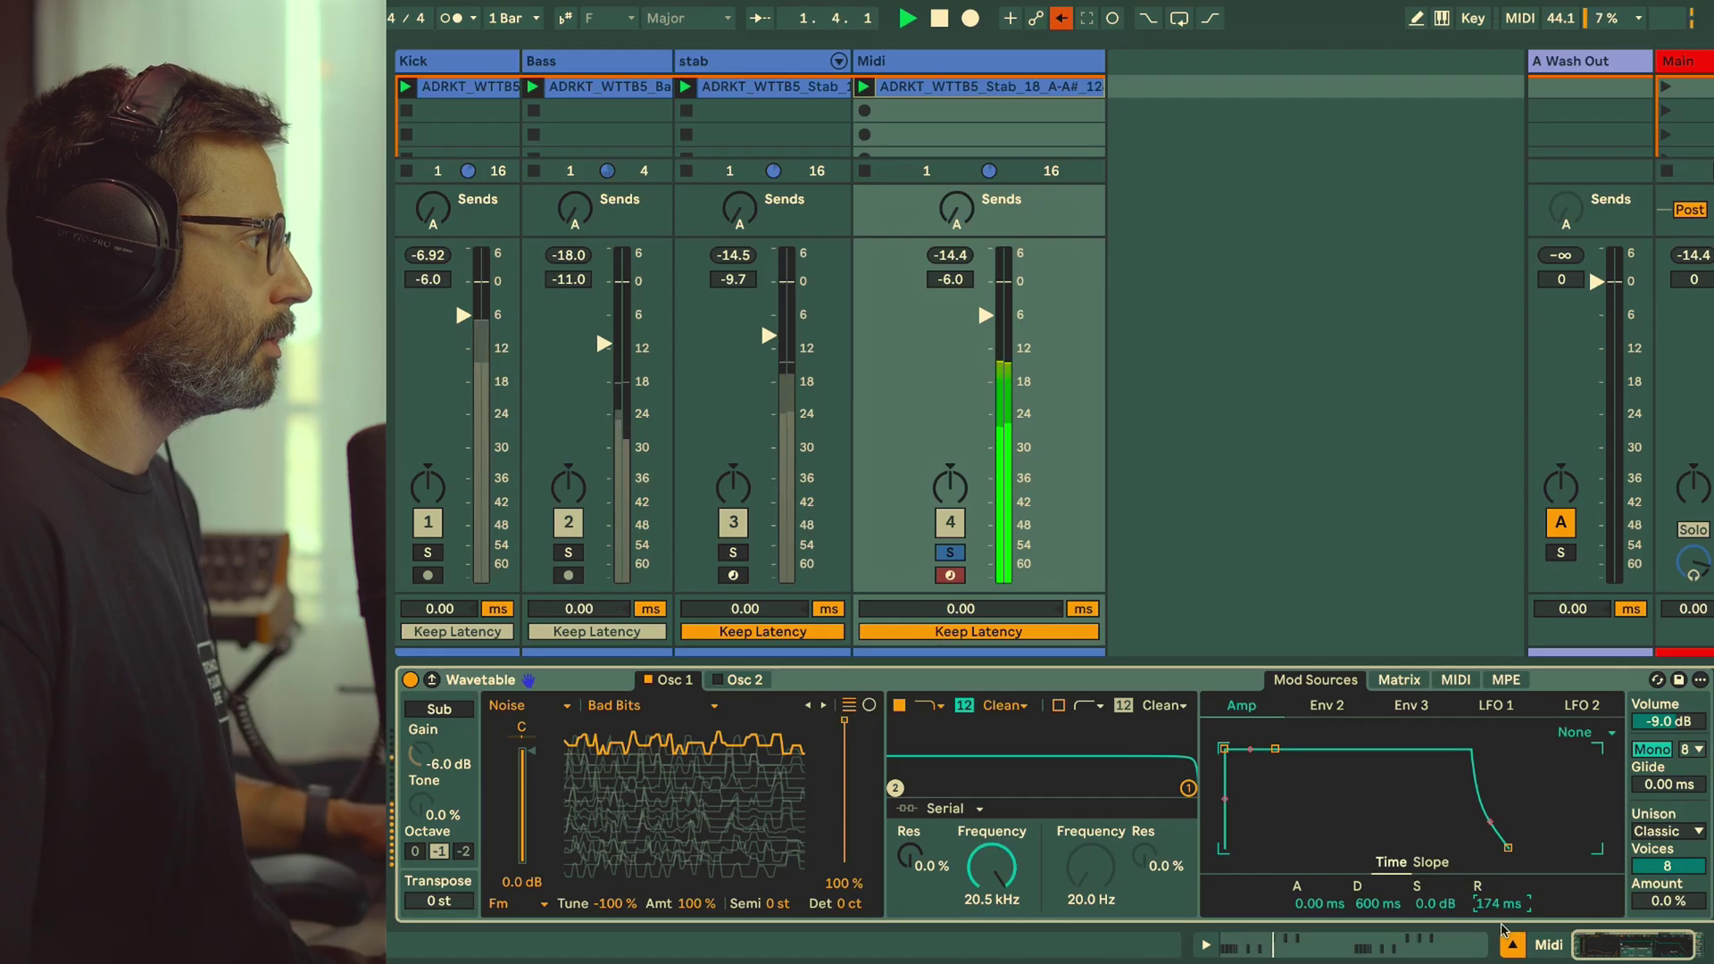
key(space)
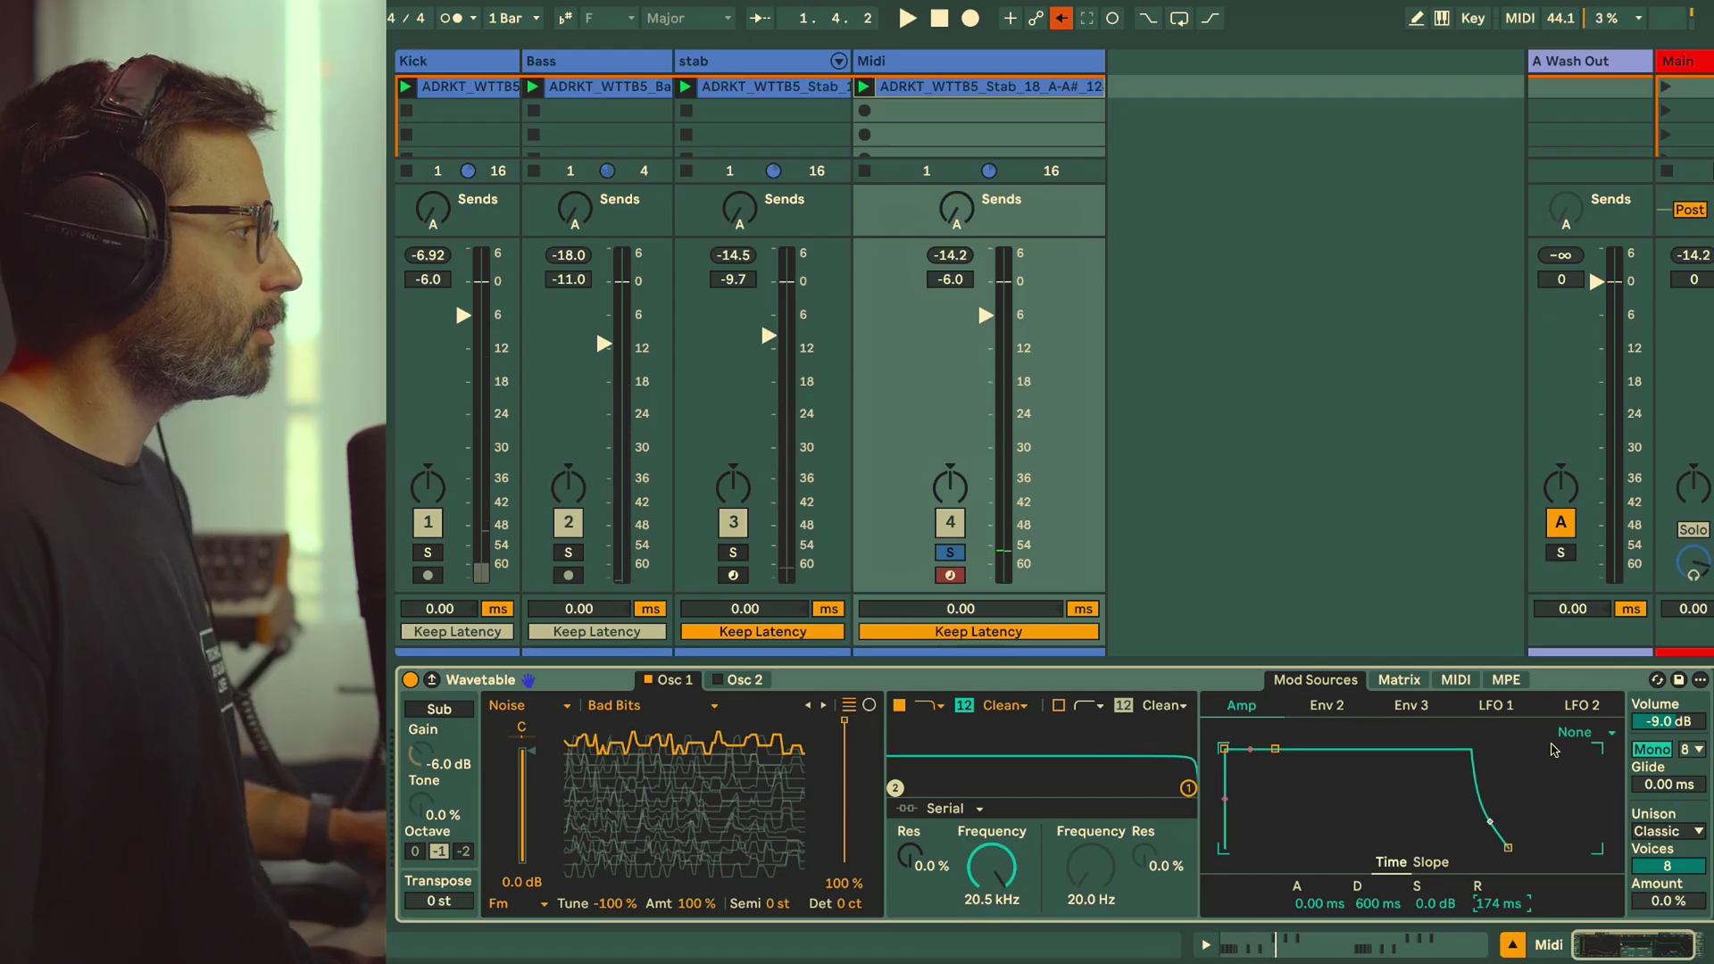
Step: Switch filter 1 to the MS2 circuit, lower its cutoff frequency to 123 Hz and audition the sound
click(937, 707)
click(937, 707)
click(1025, 708)
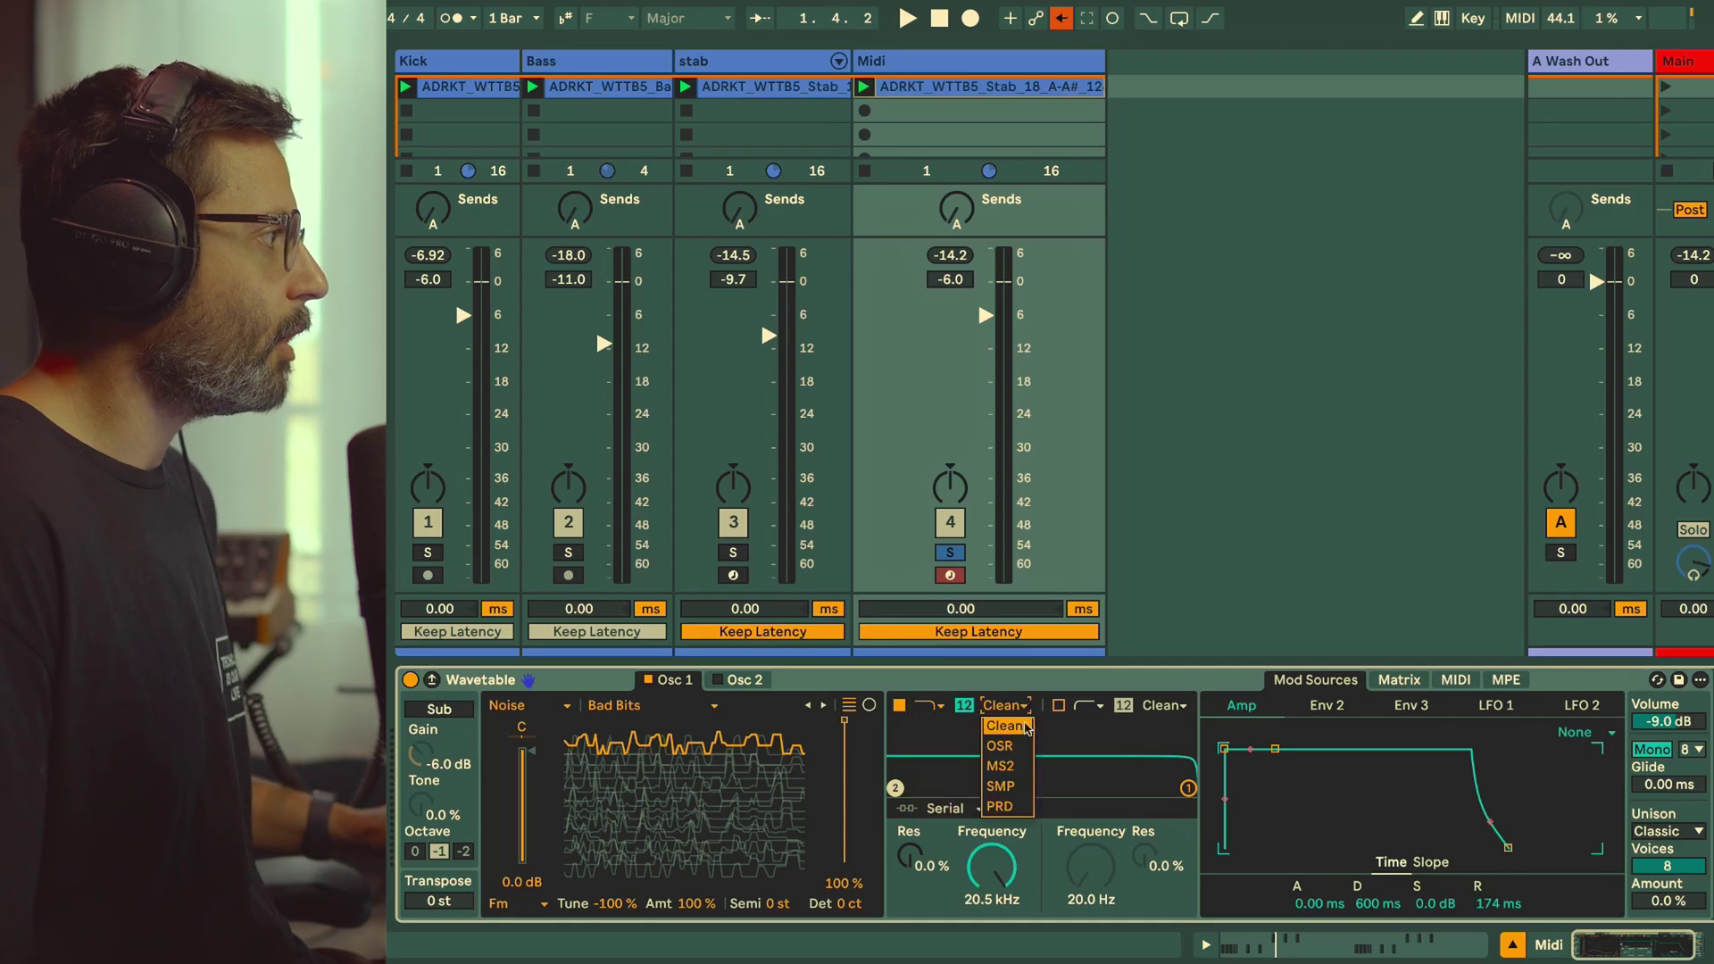
click(1016, 766)
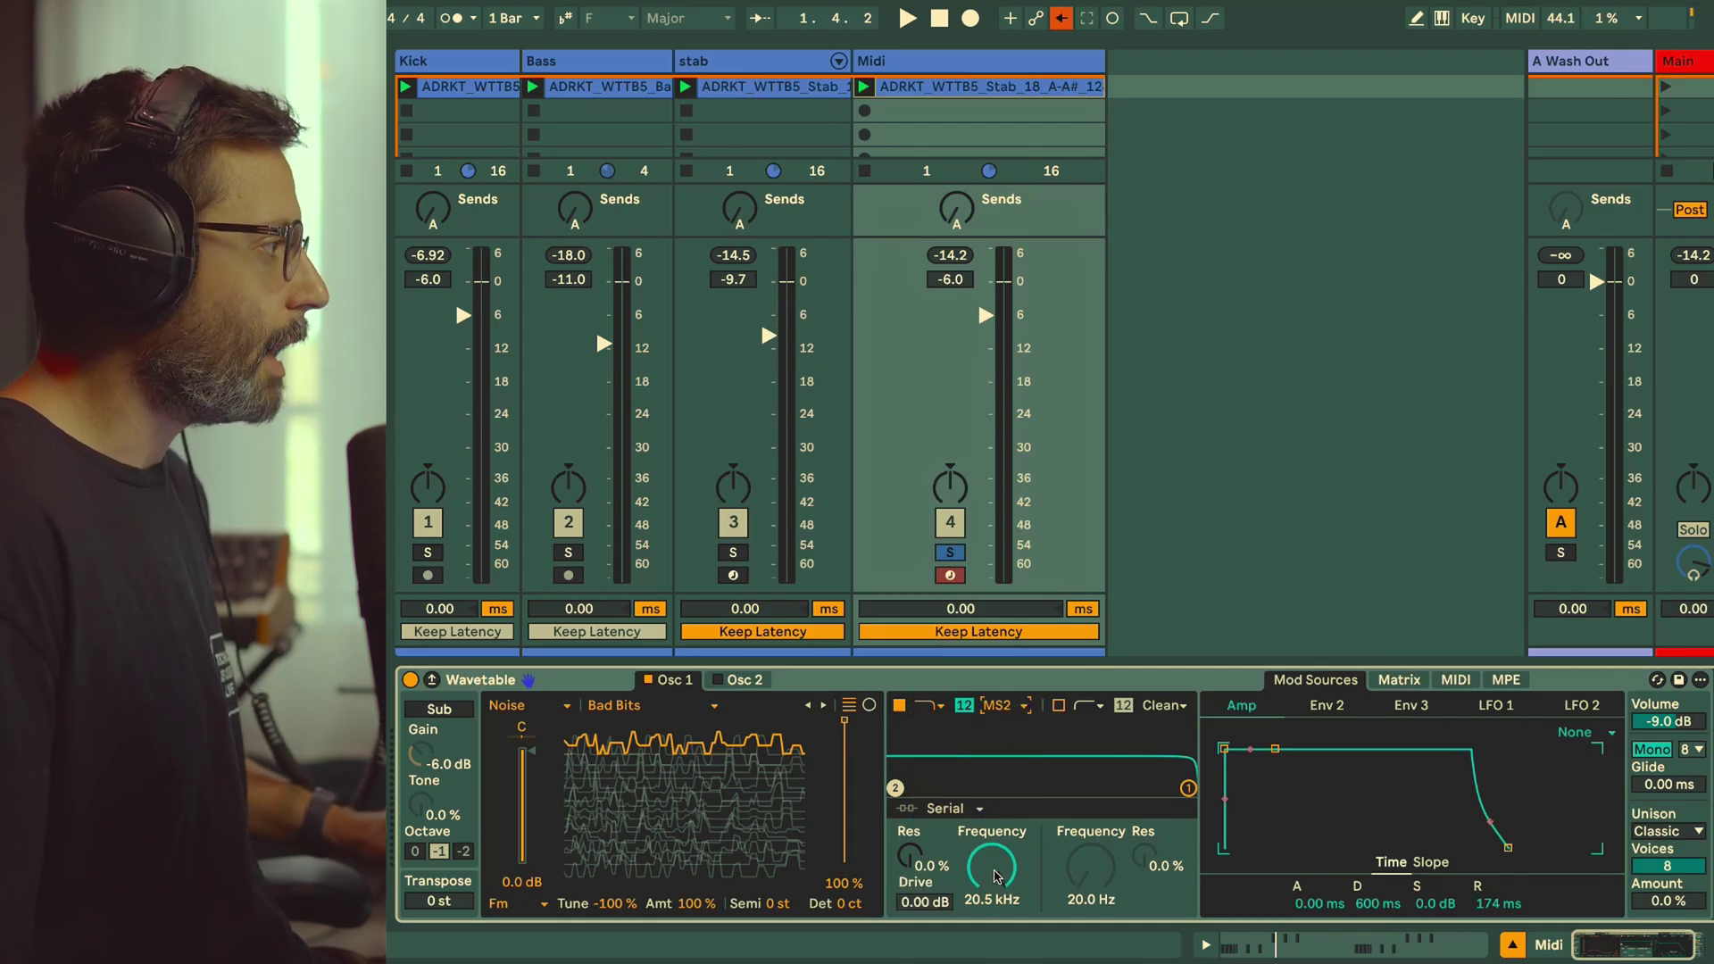
drag(997, 876, 997, 932)
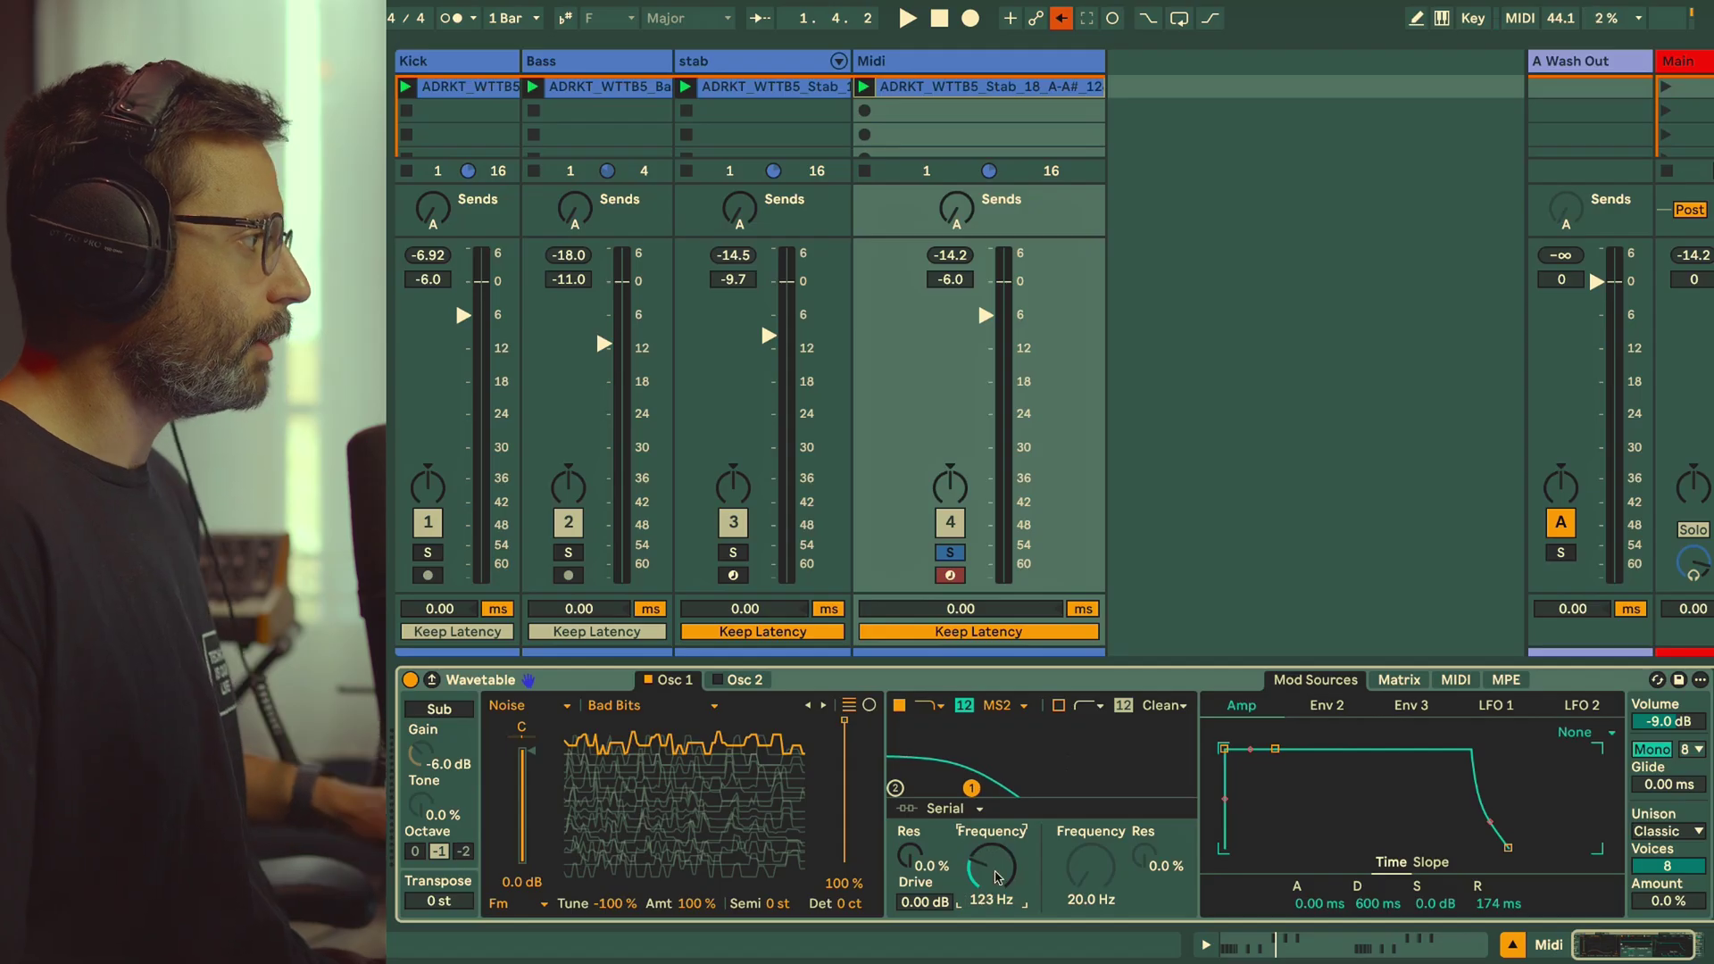
key(space)
key(space)
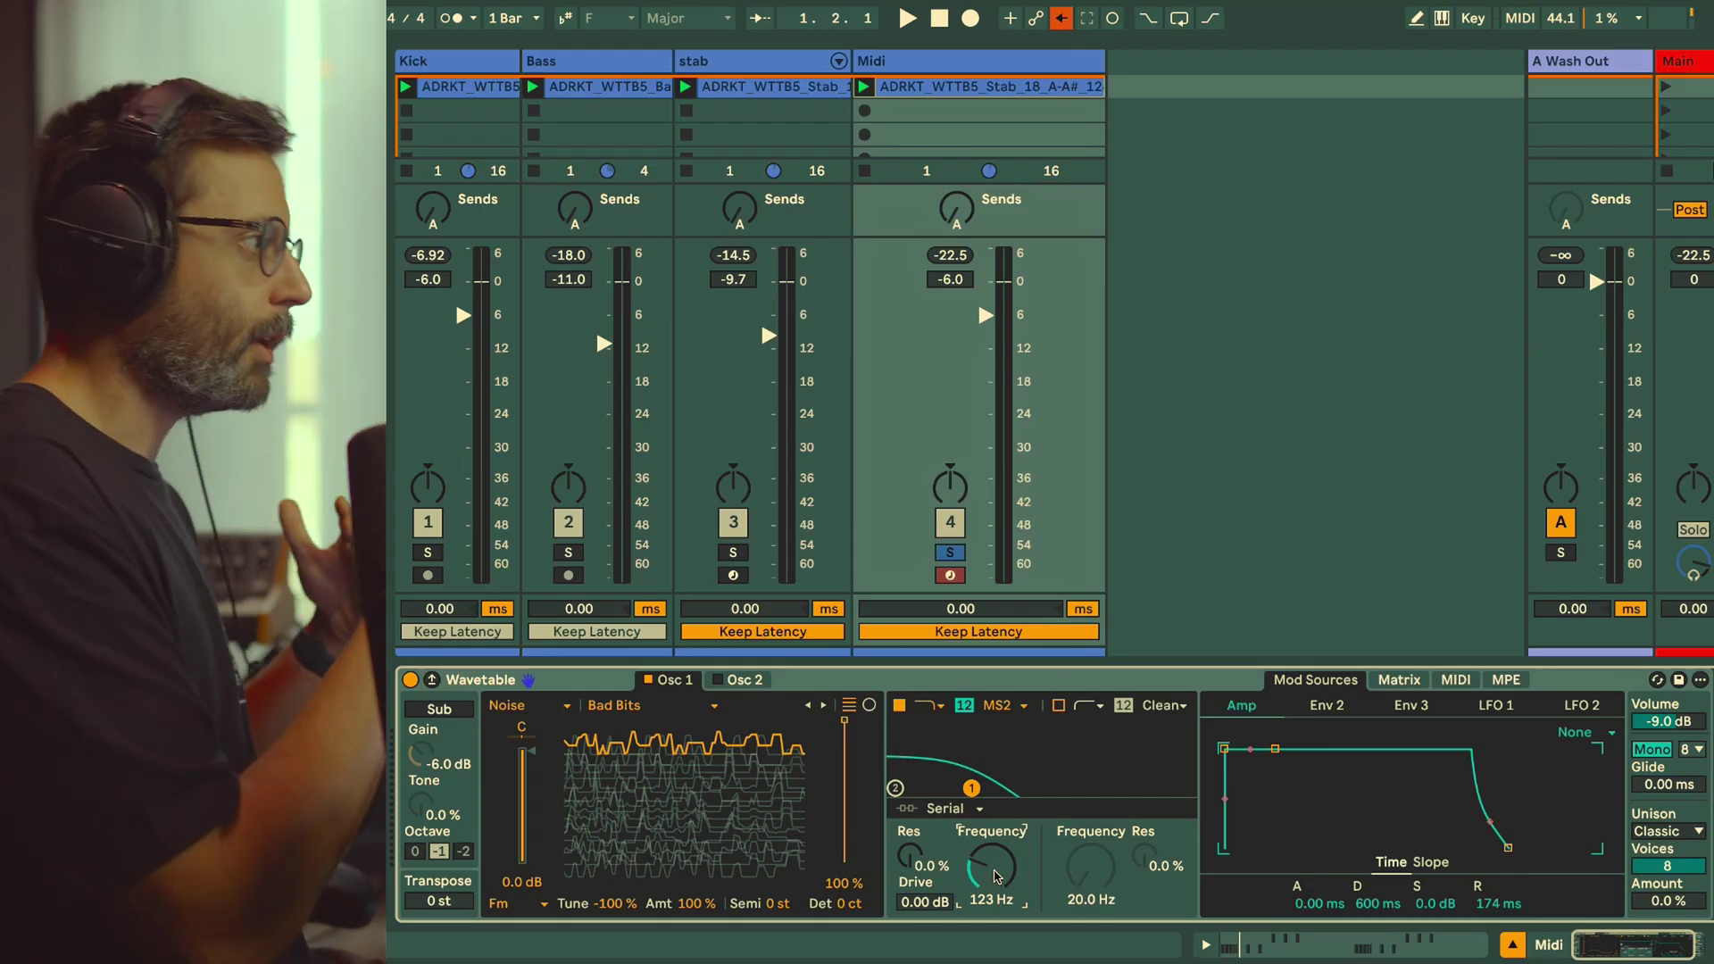
Step: Modulate Filter 1 Freq from Env 2 by 78, and give Env 2 0 ms attack, 0% sustain and 1.50 ms release
click(1399, 681)
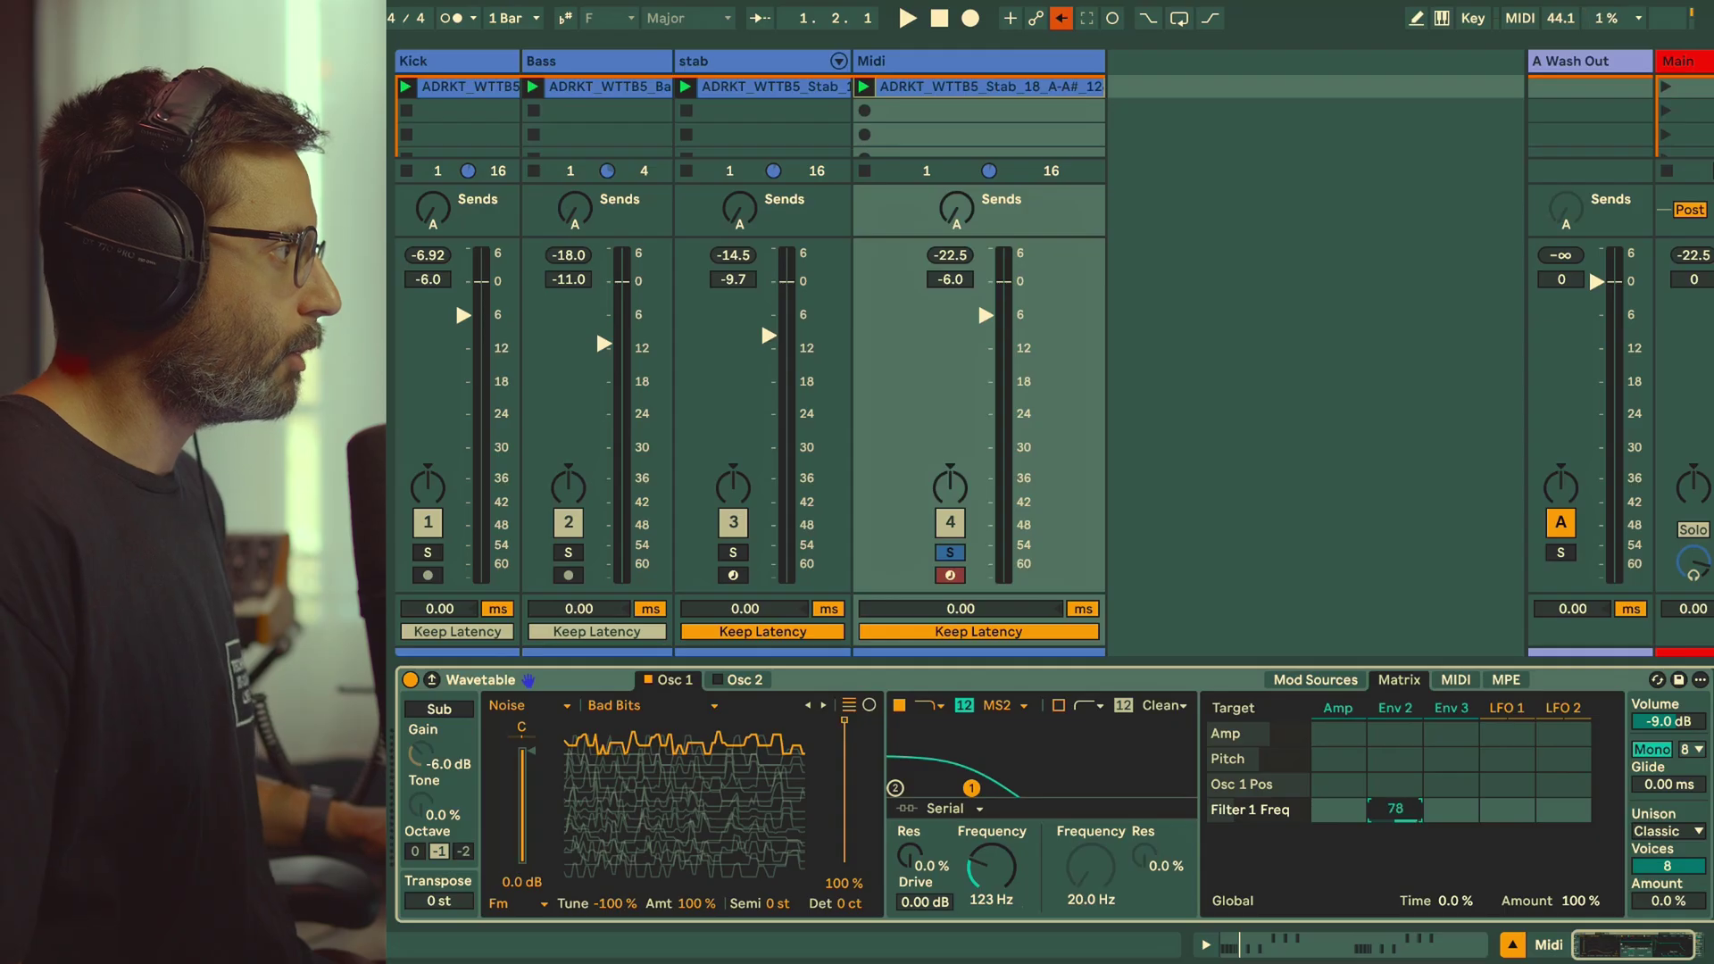
click(1395, 710)
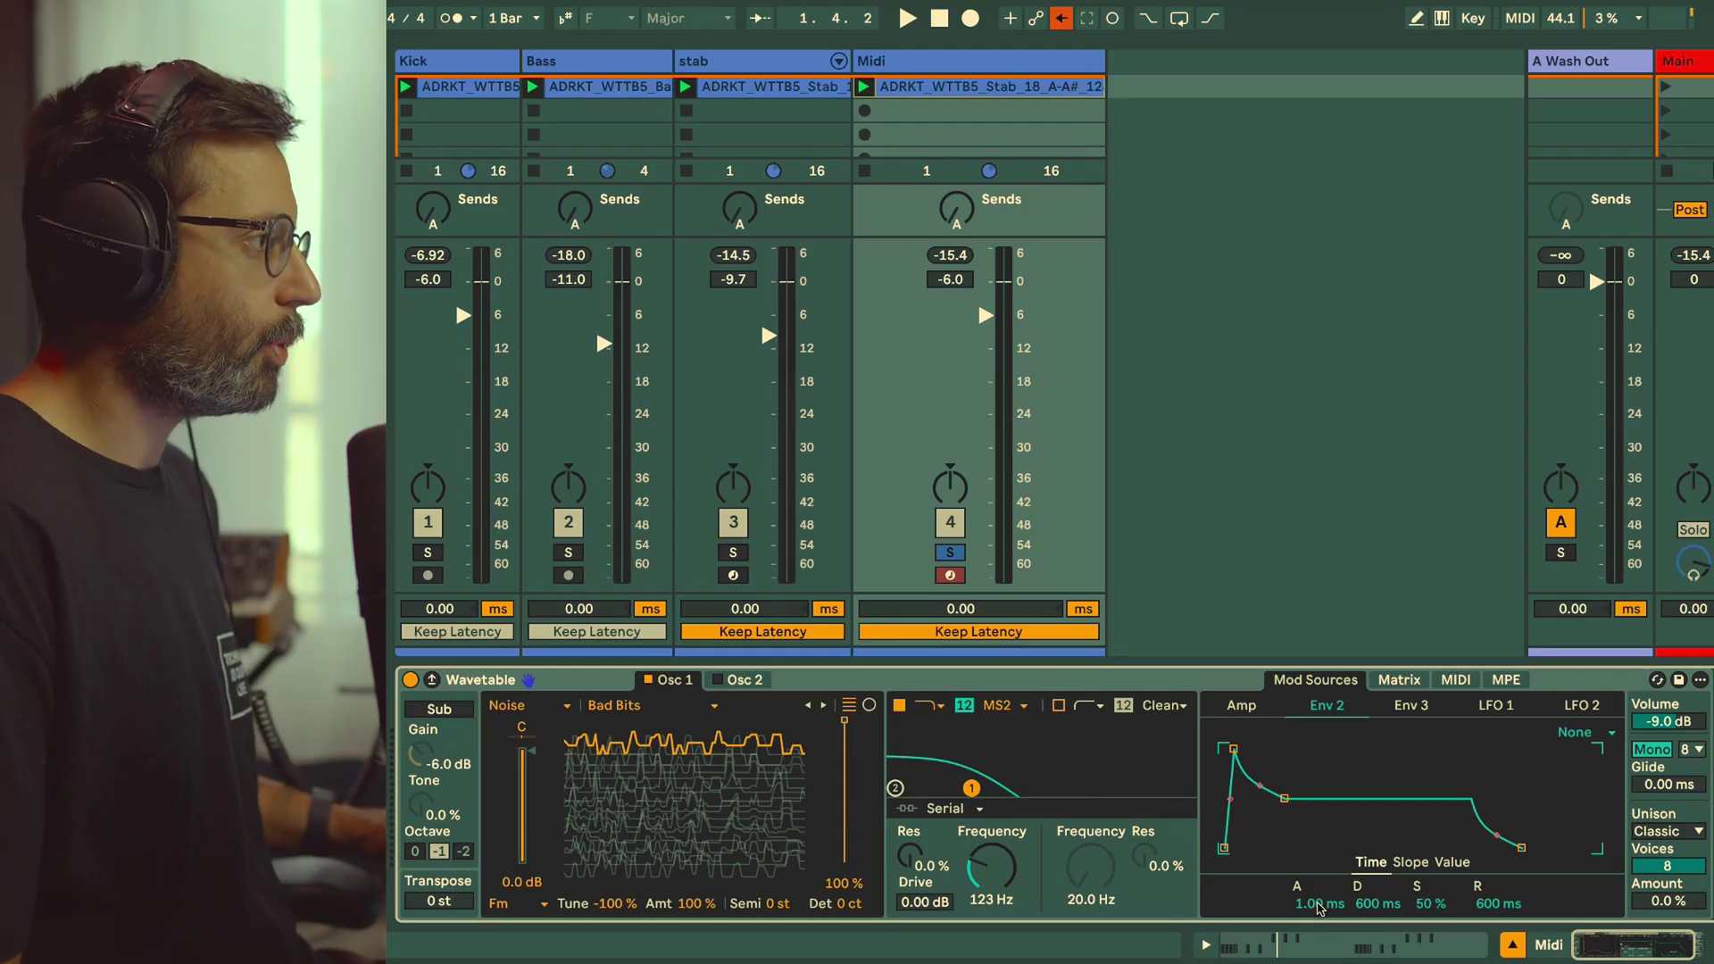
drag(1425, 910, 1462, 913)
key(space)
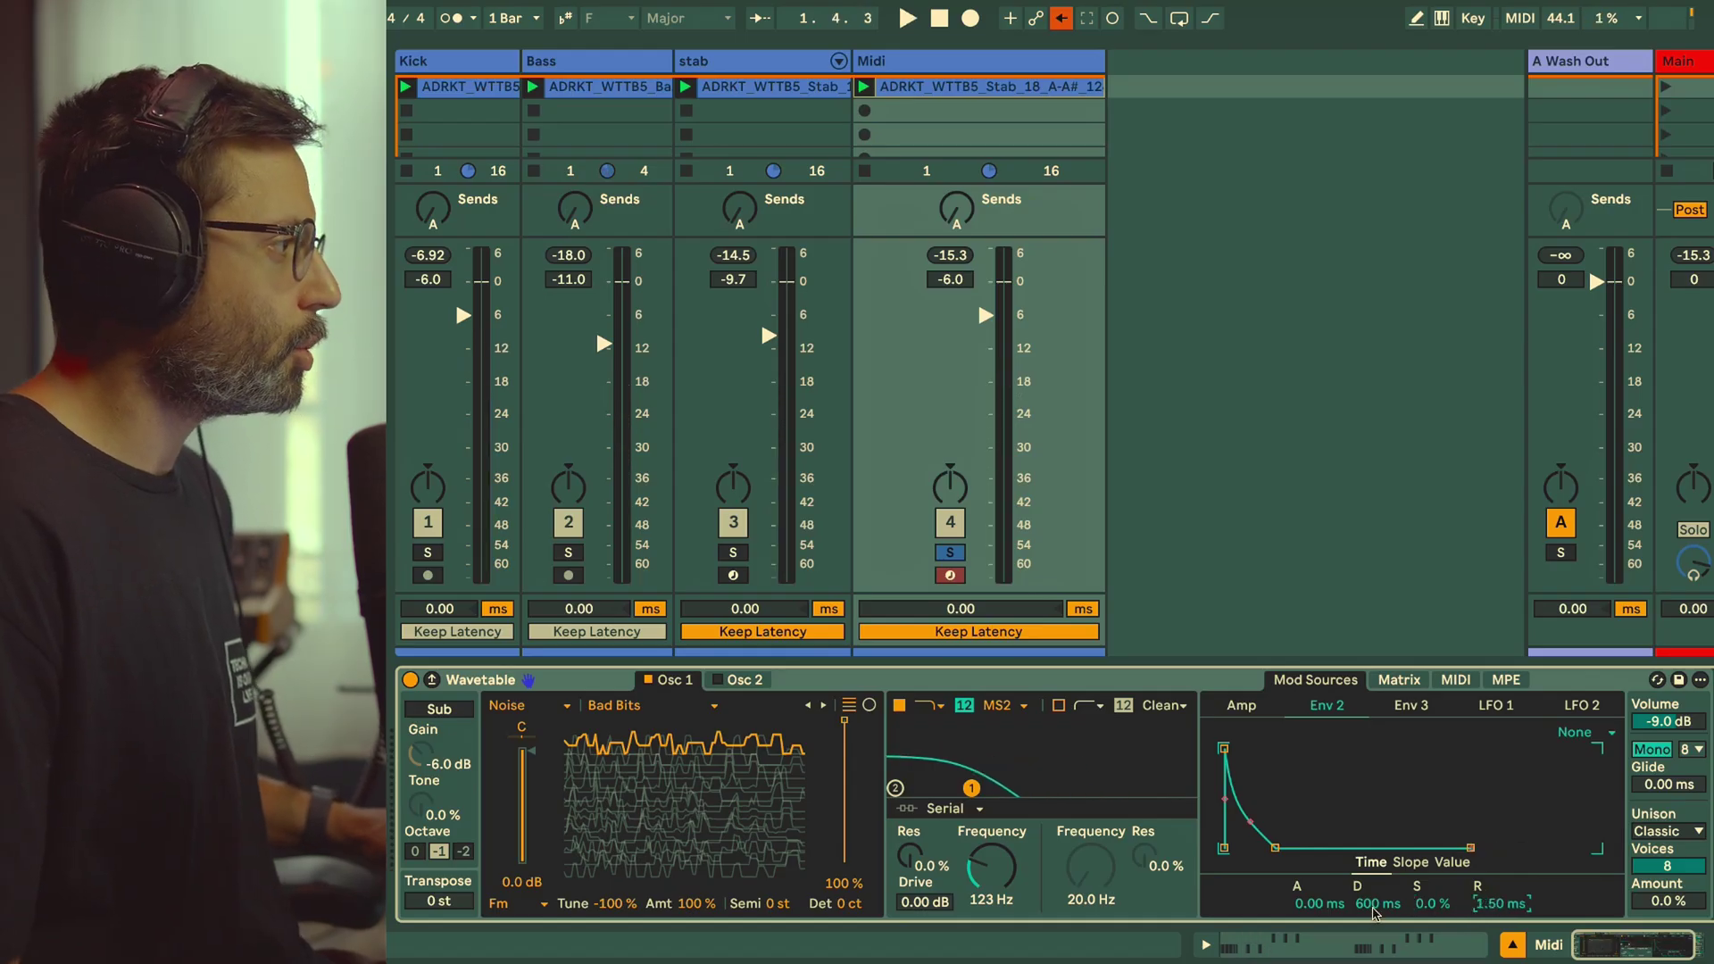
Step: Shorten Env 2's decay to 281 ms while listening to the pattern
key(space)
drag(1375, 911, 1374, 941)
key(space)
key(space)
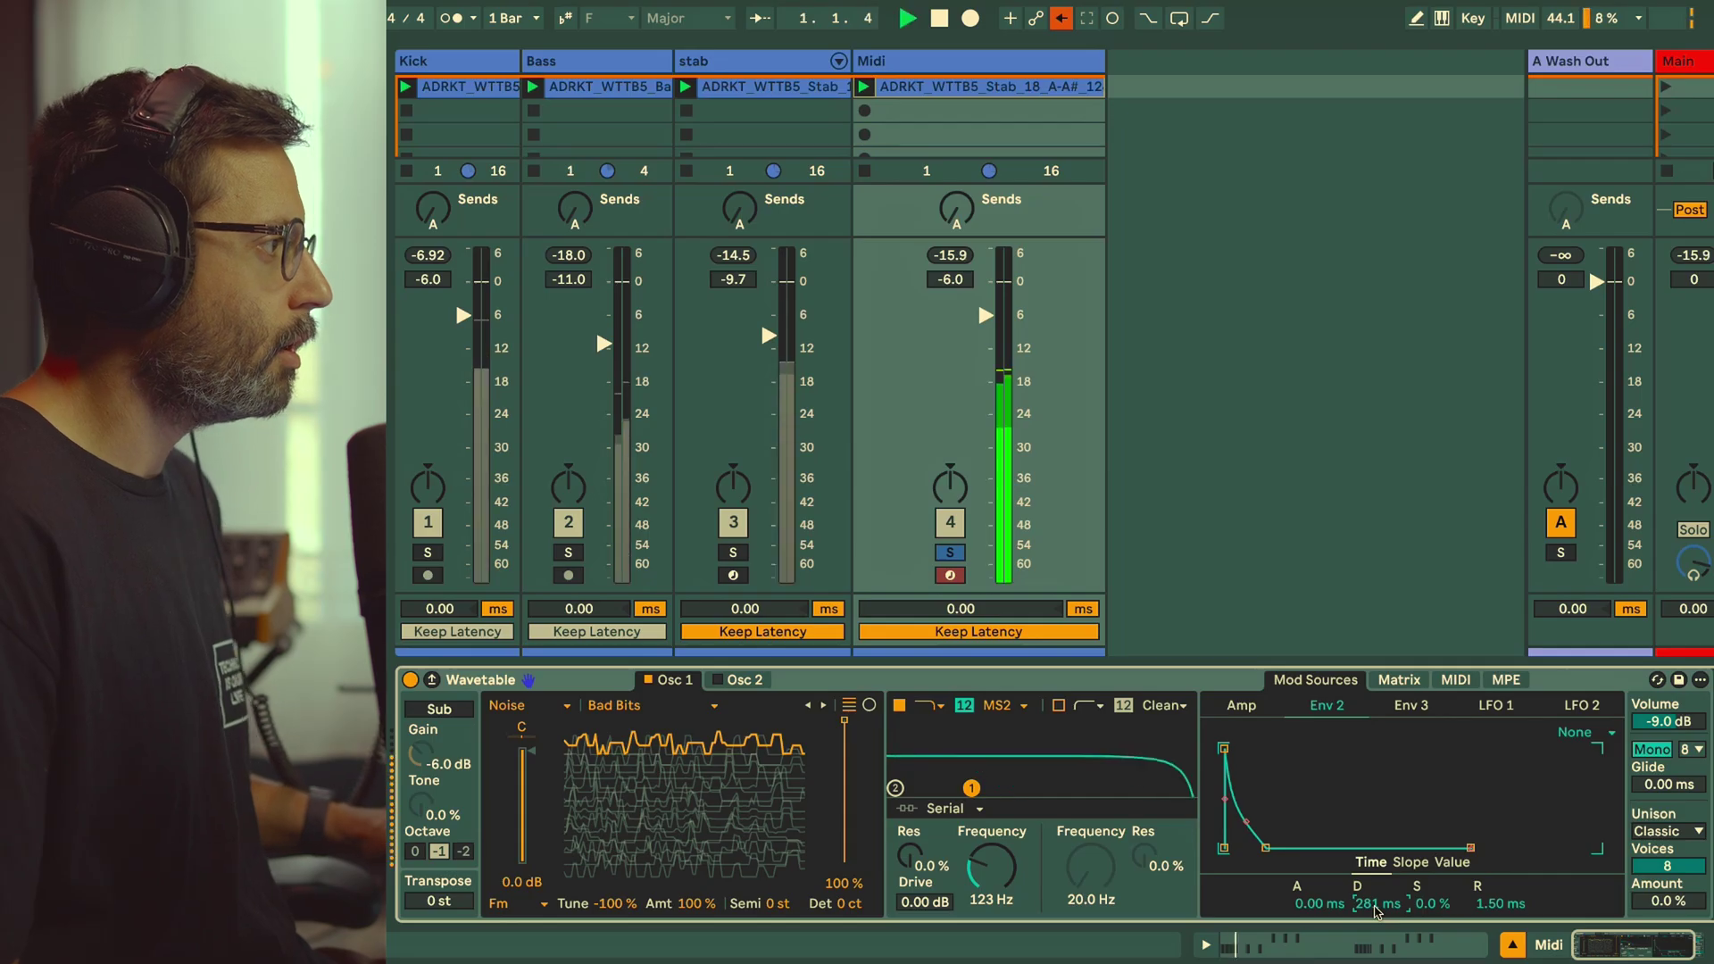
Step: Raise filter 1's drive to 5.25 dB
key(space)
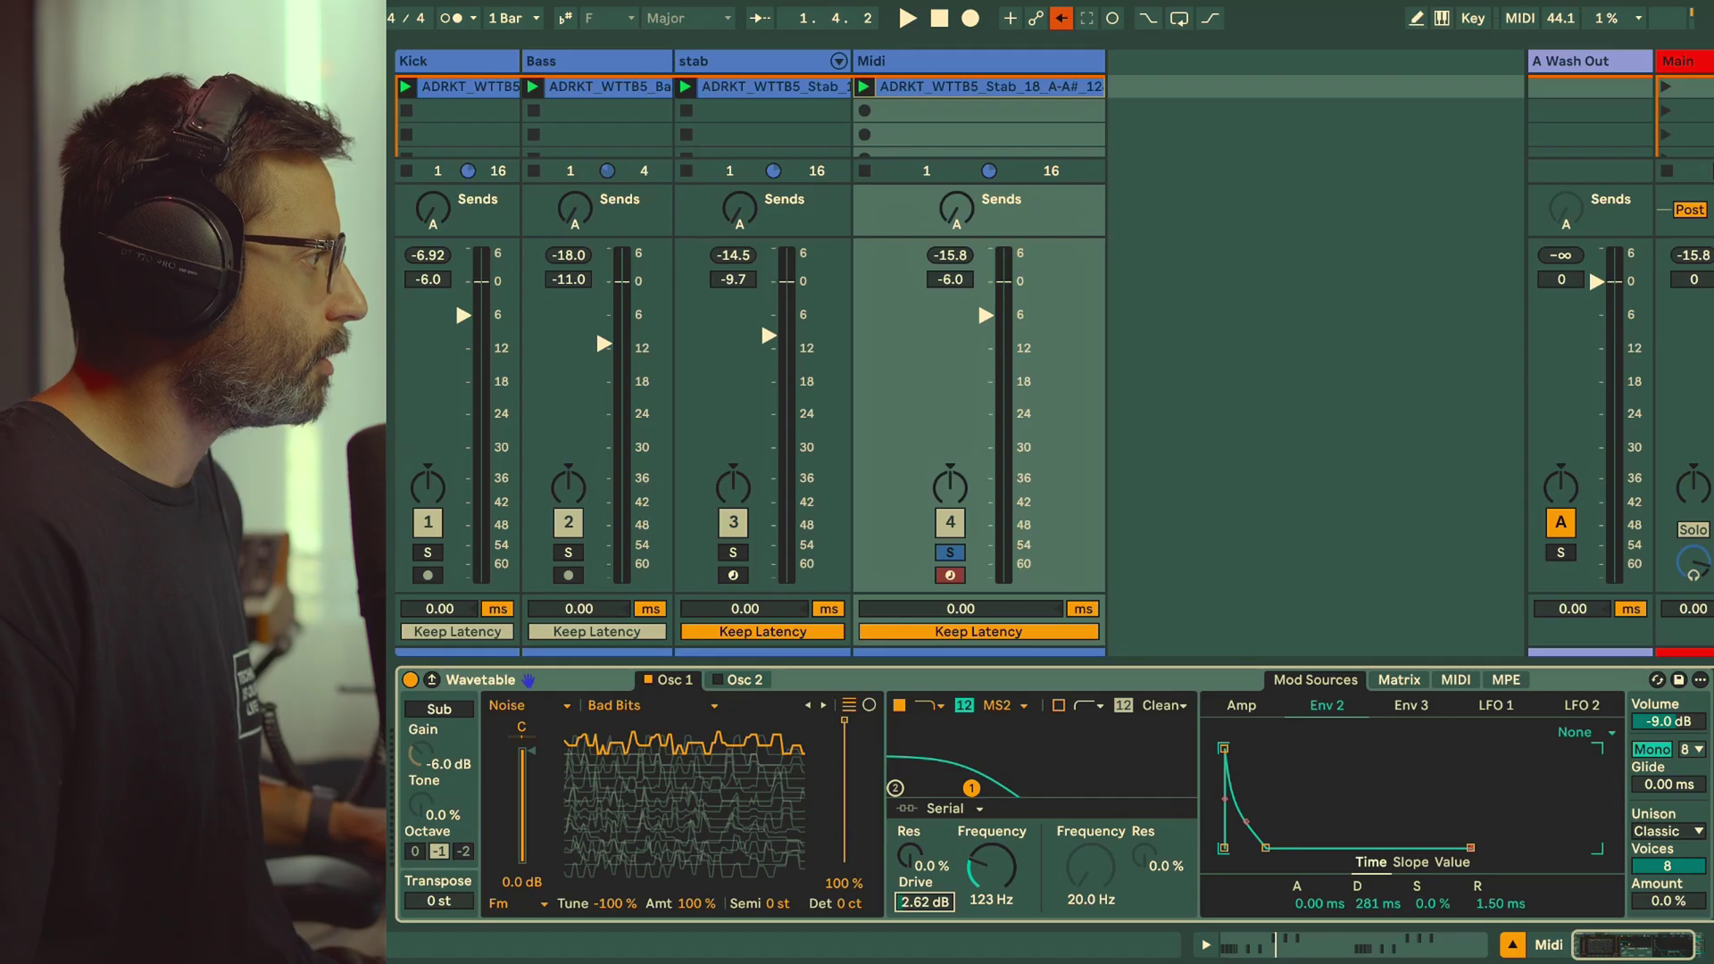
scroll(925, 903, up, 3)
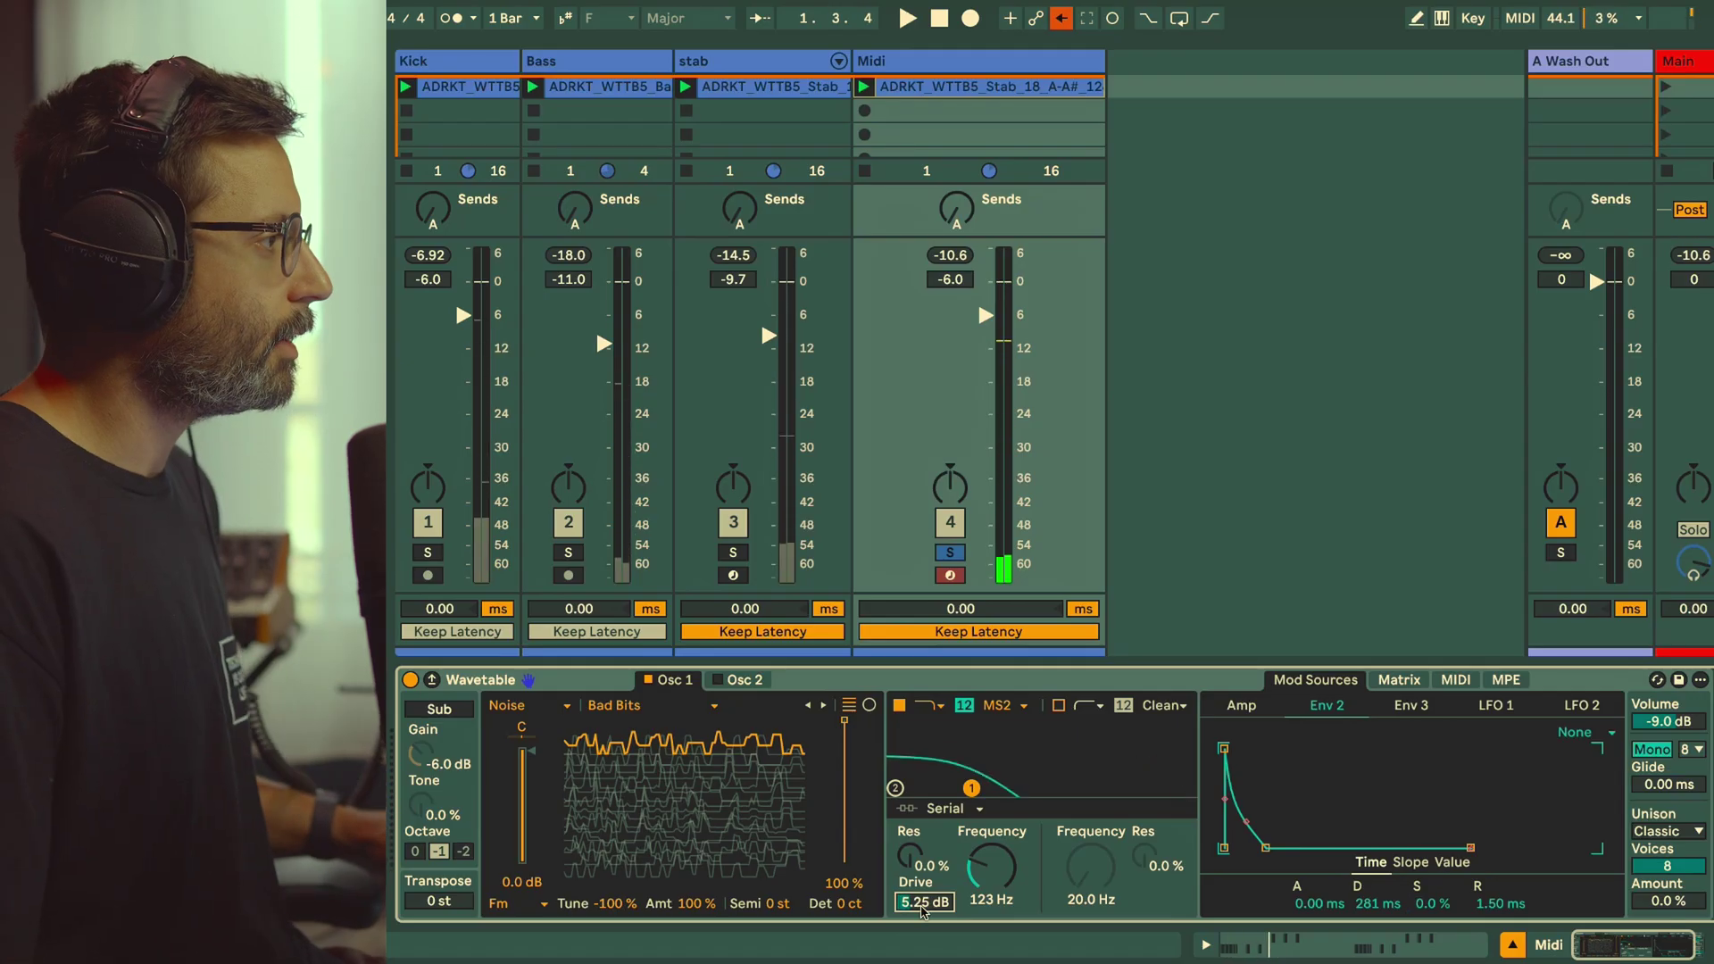
Step: Modulate Pitch from Env 3 by 48, and give Env 3 0 ms attack, 0% sustain and 1.50 ms release
click(1396, 681)
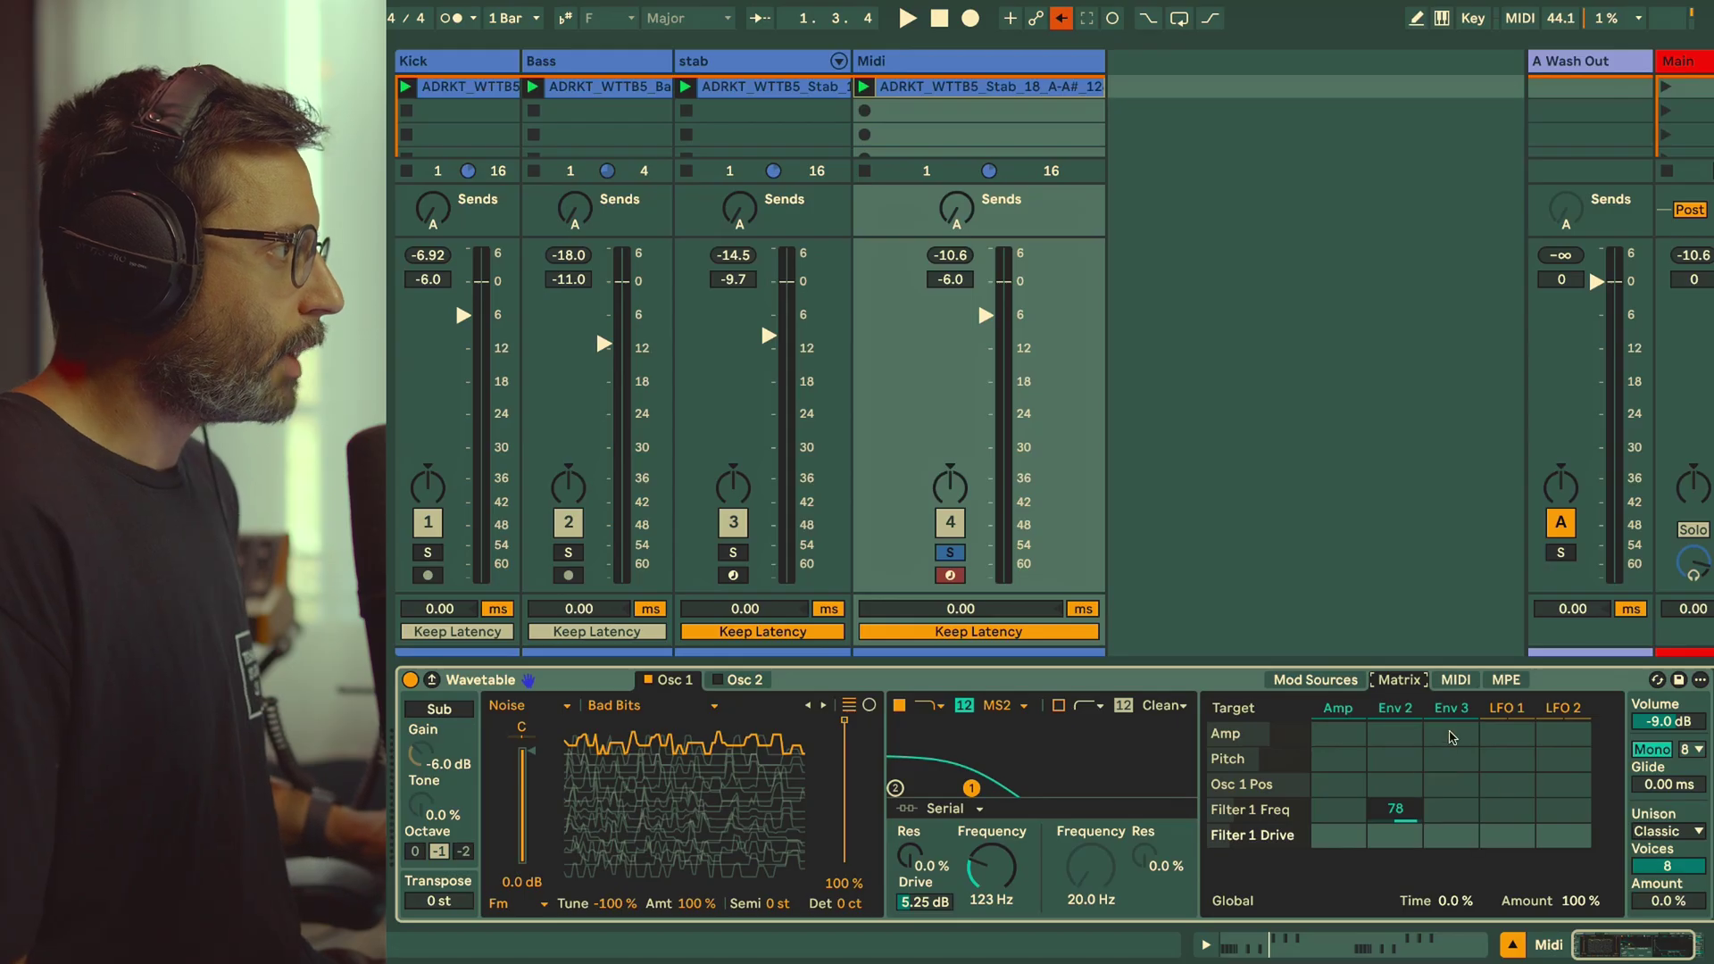
drag(1446, 764, 1447, 765)
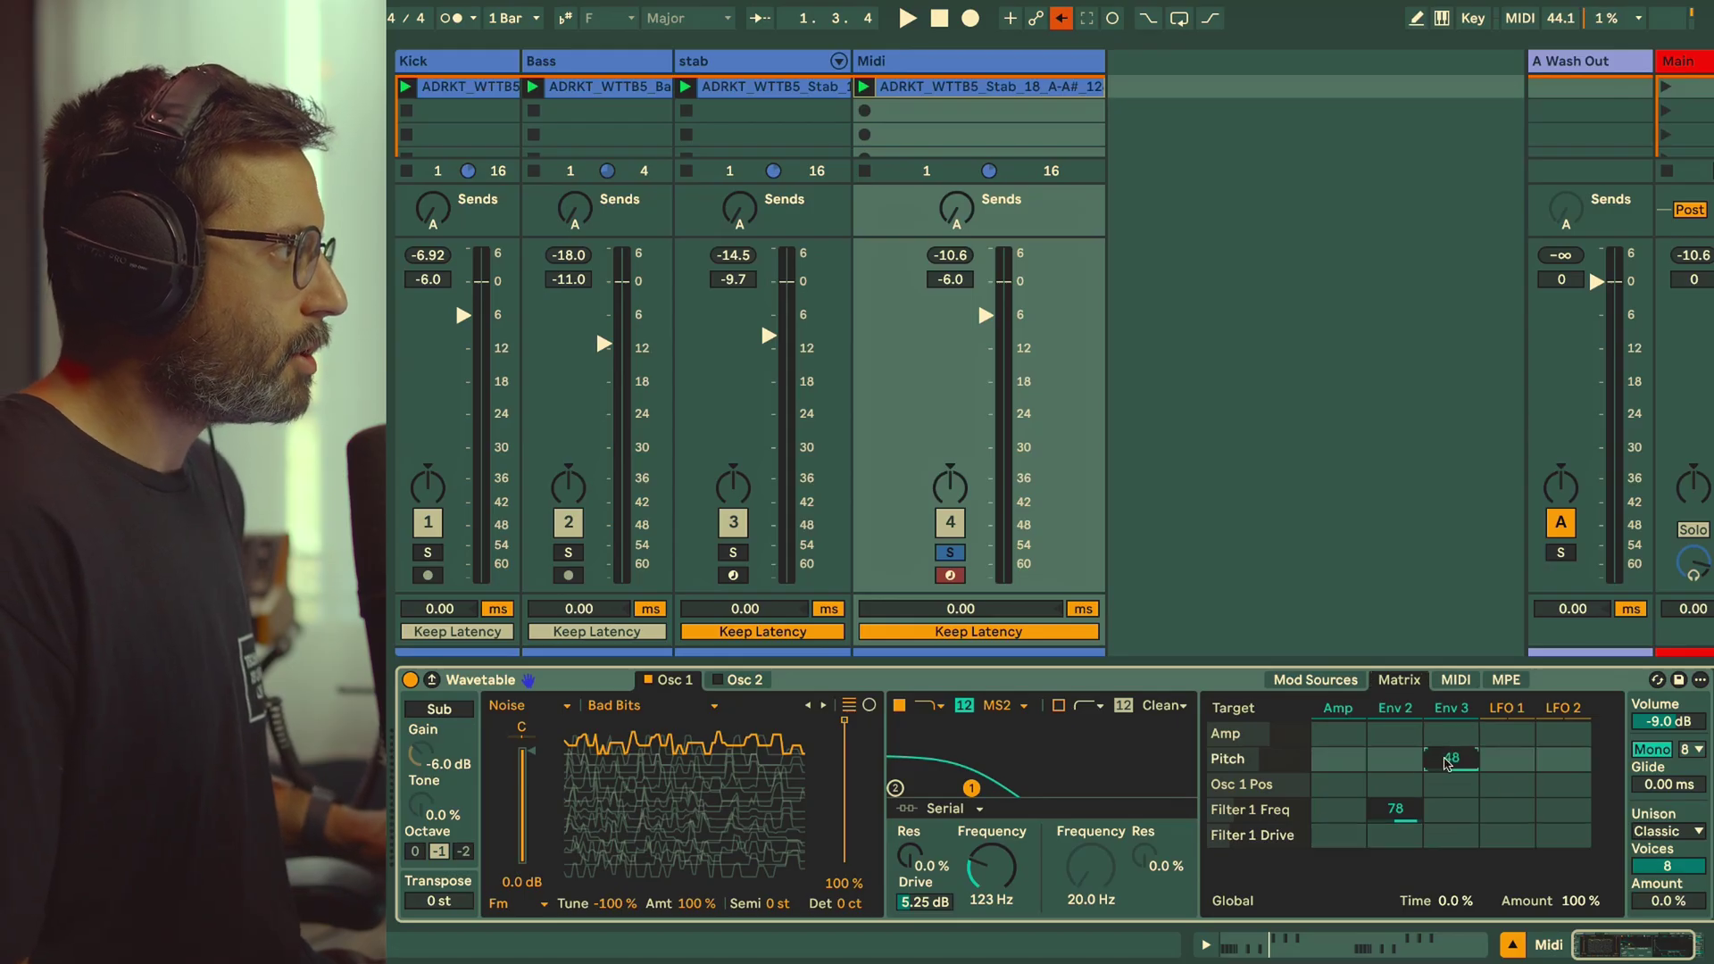
click(1458, 713)
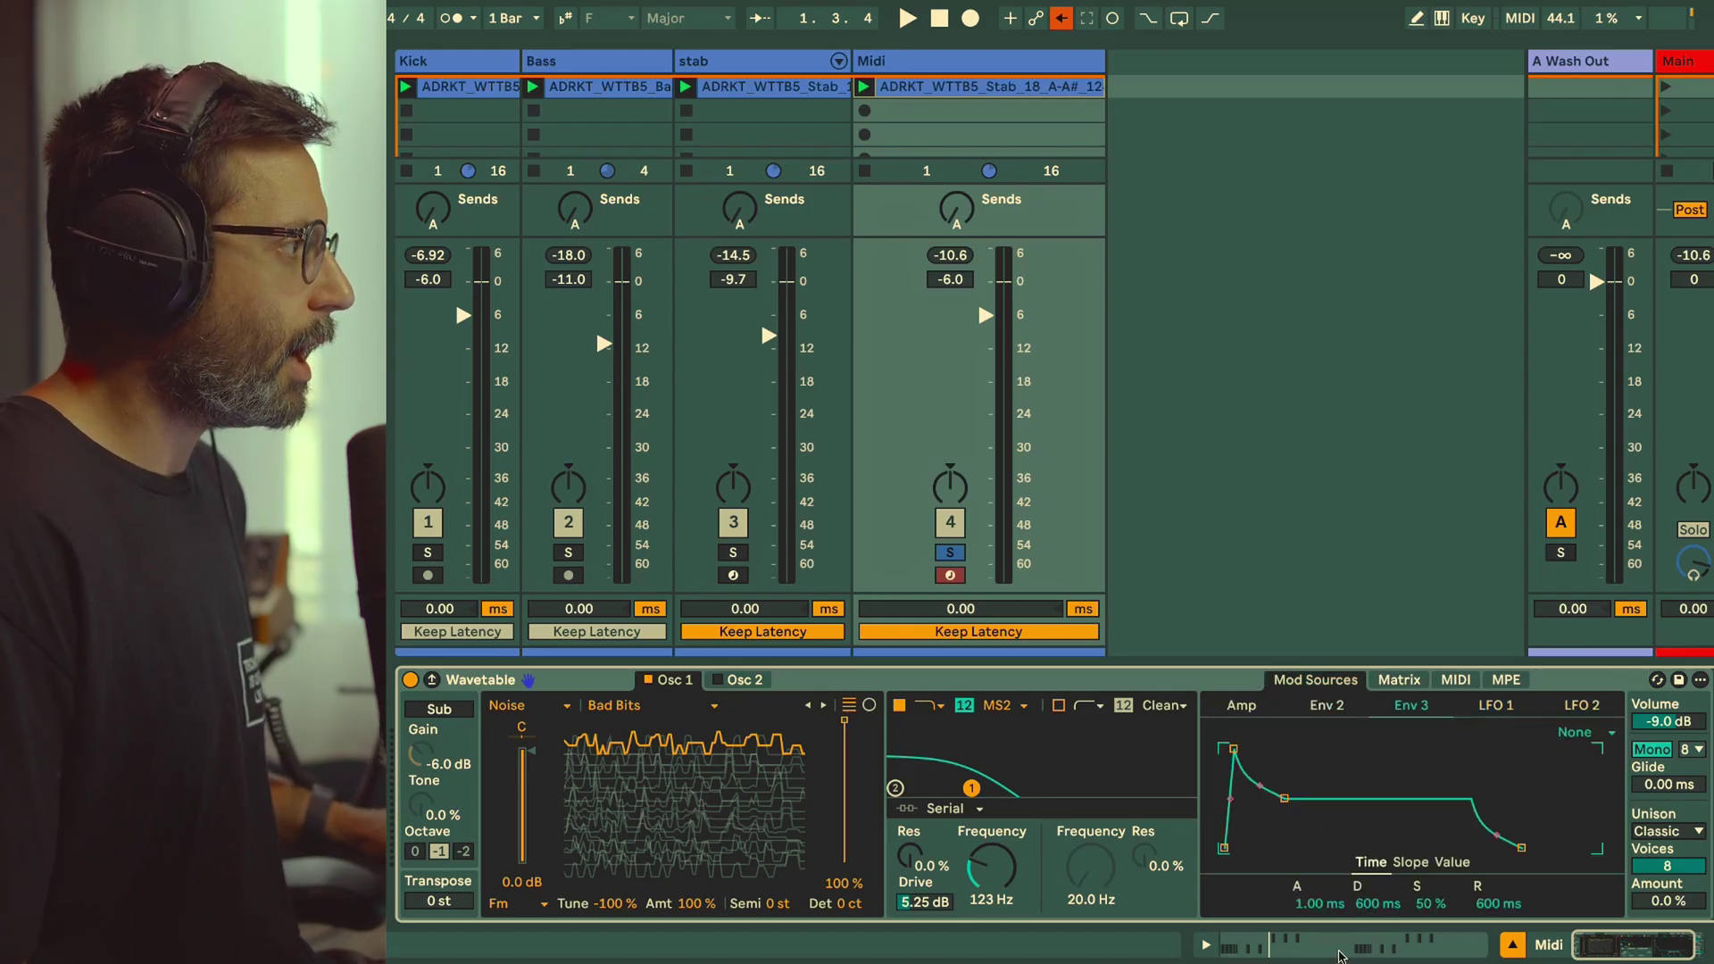
drag(1314, 906, 1314, 937)
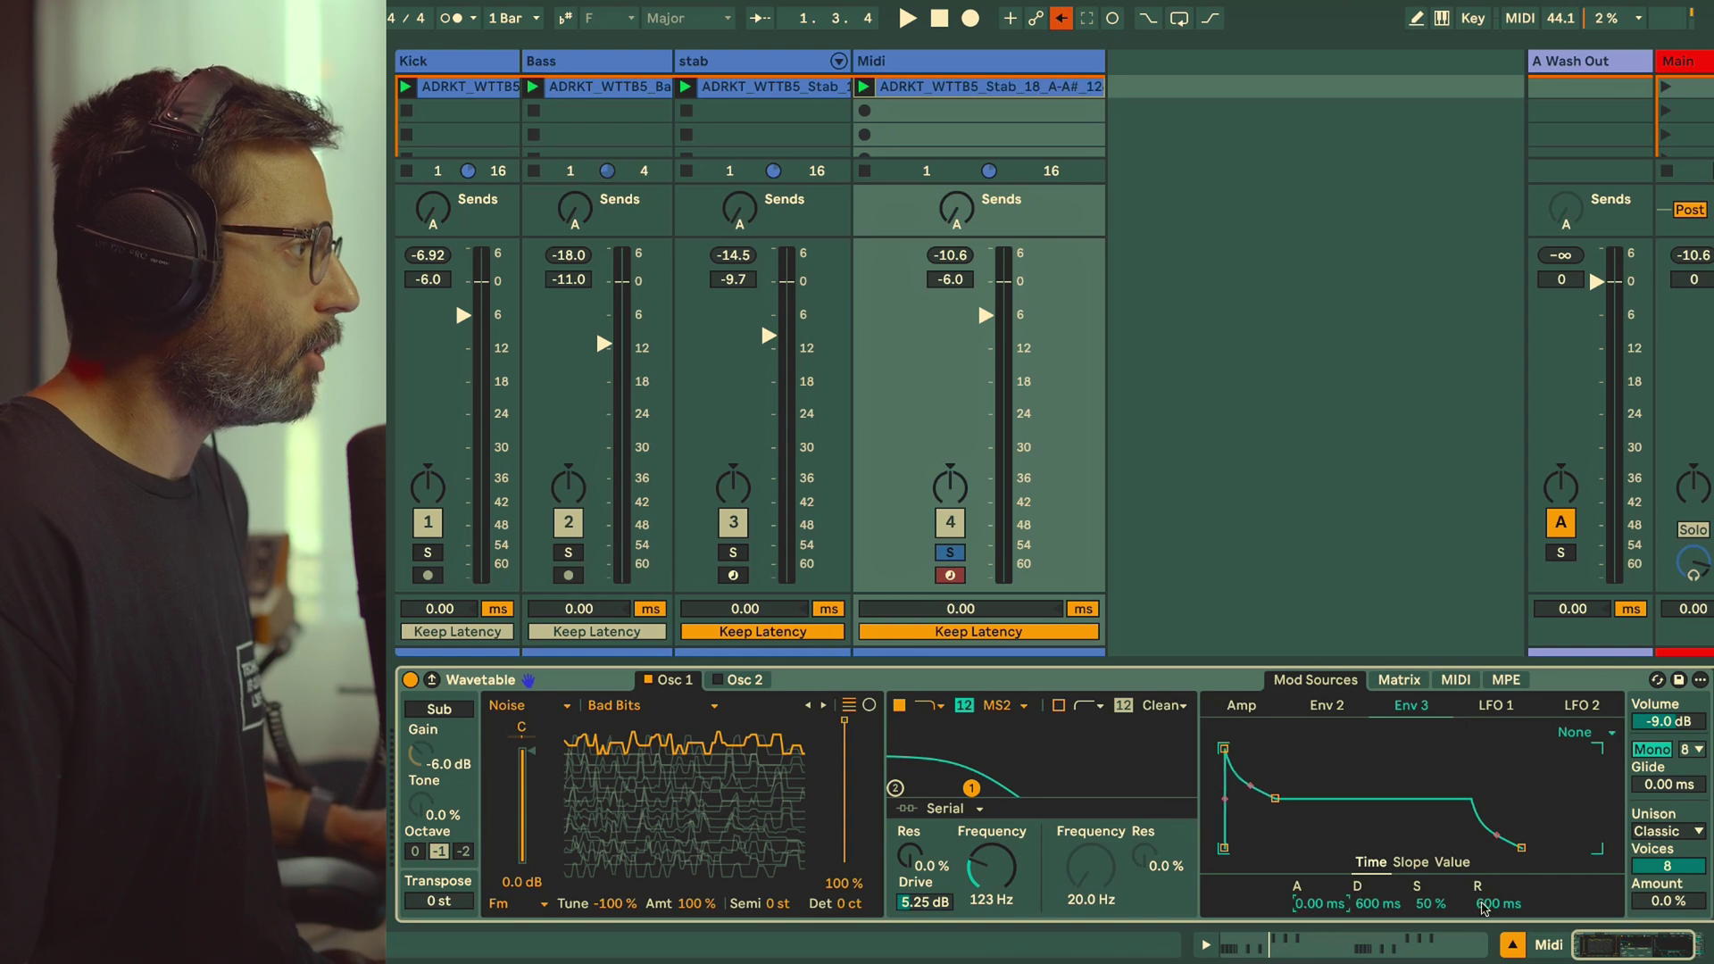
drag(1411, 911, 1433, 918)
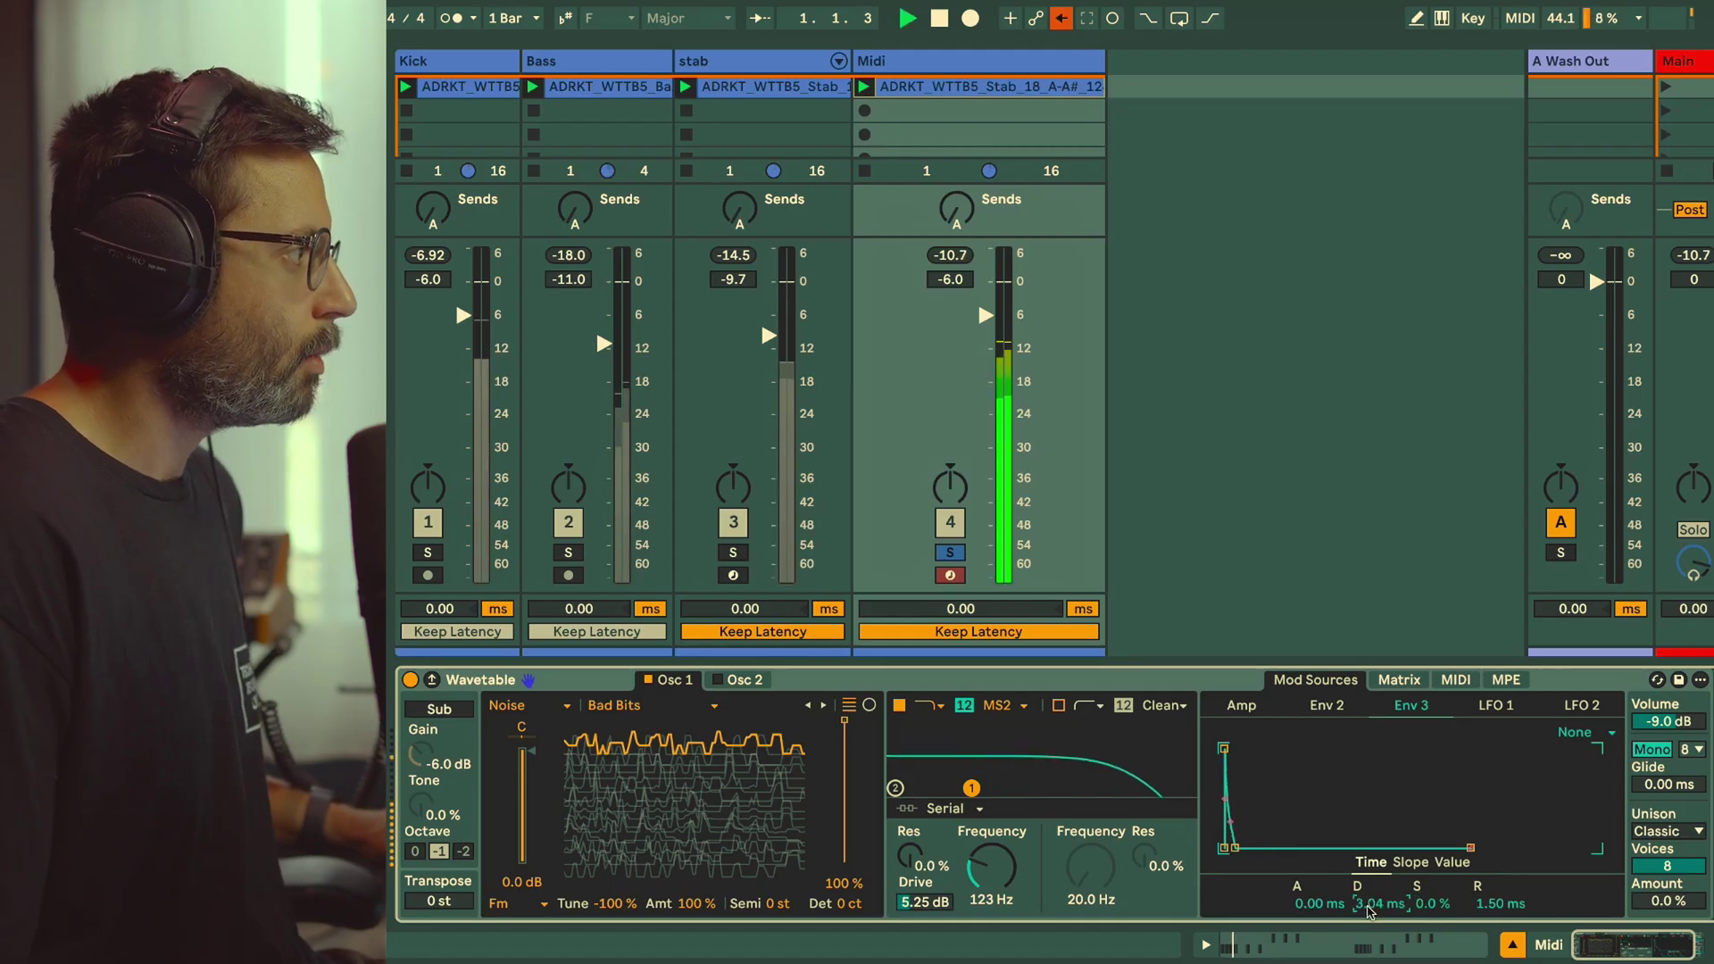
Step: Audition different decay times for Env 3 against the pattern and settle on 3.63 ms
drag(1413, 897, 1414, 870)
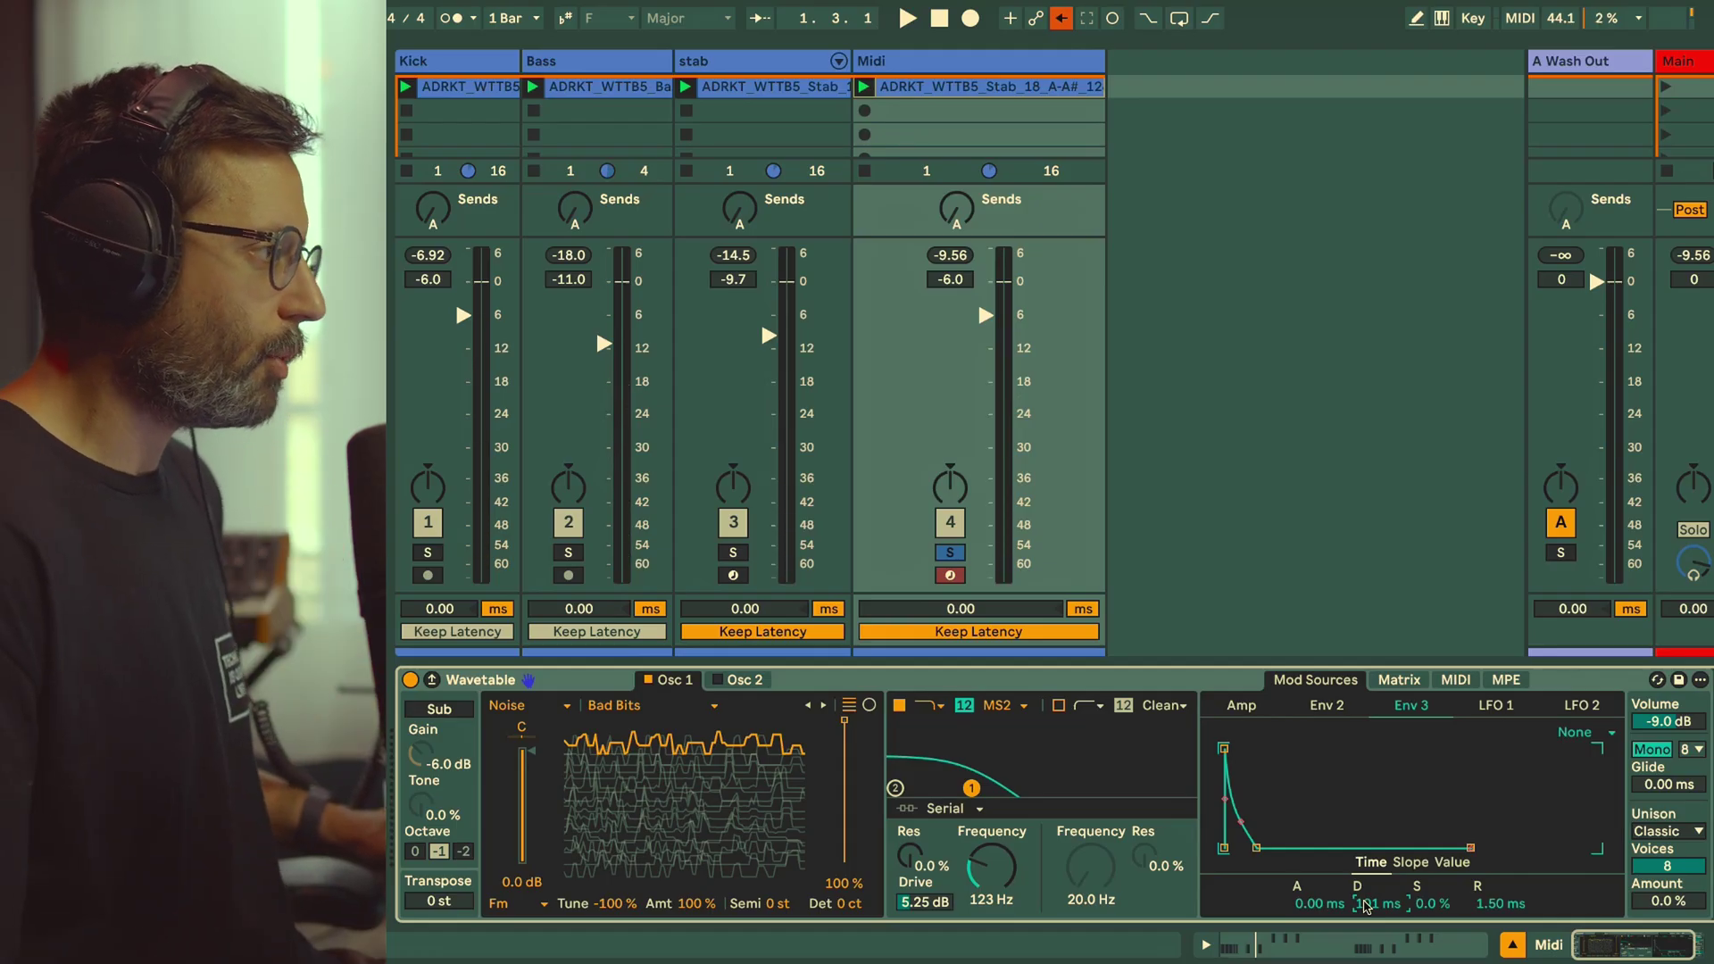
mouse_move(1365, 906)
mouse_down()
mouse_move(1377, 948)
mouse_move(1380, 893)
mouse_up()
key(space)
key(space)
key(space)
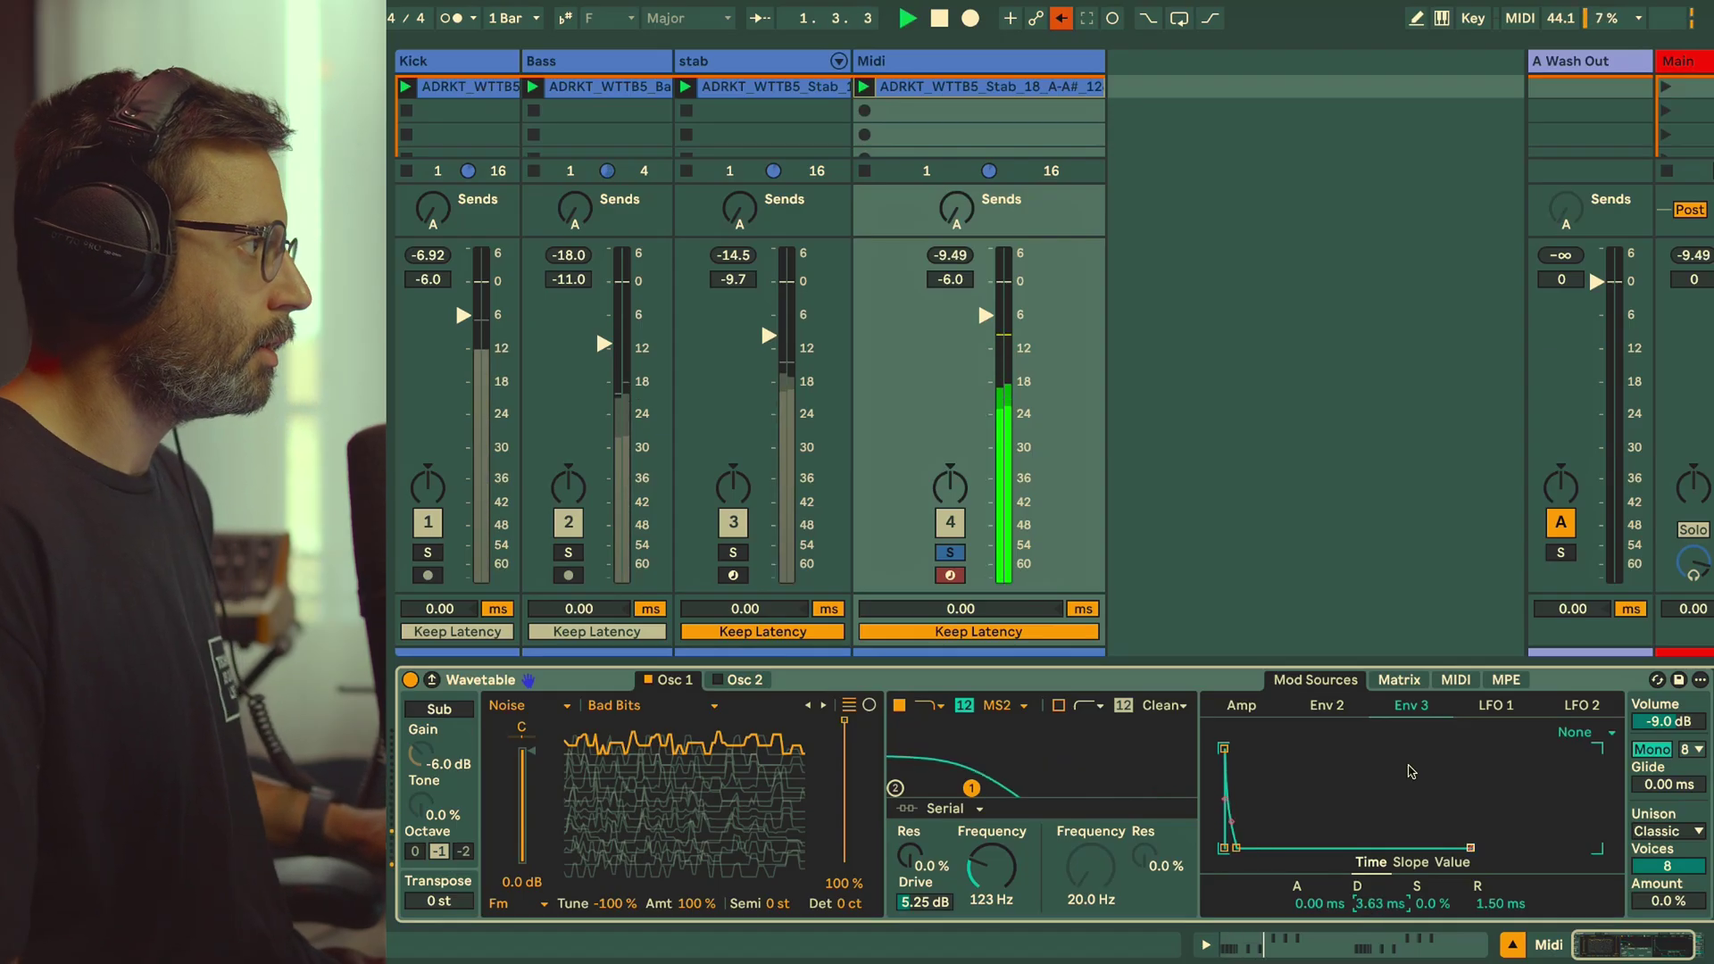
Step: Try other Env 3 modulation amounts on Pitch while listening, and return to 48
click(1398, 680)
drag(1450, 765, 1450, 724)
key(space)
key(space)
key(space)
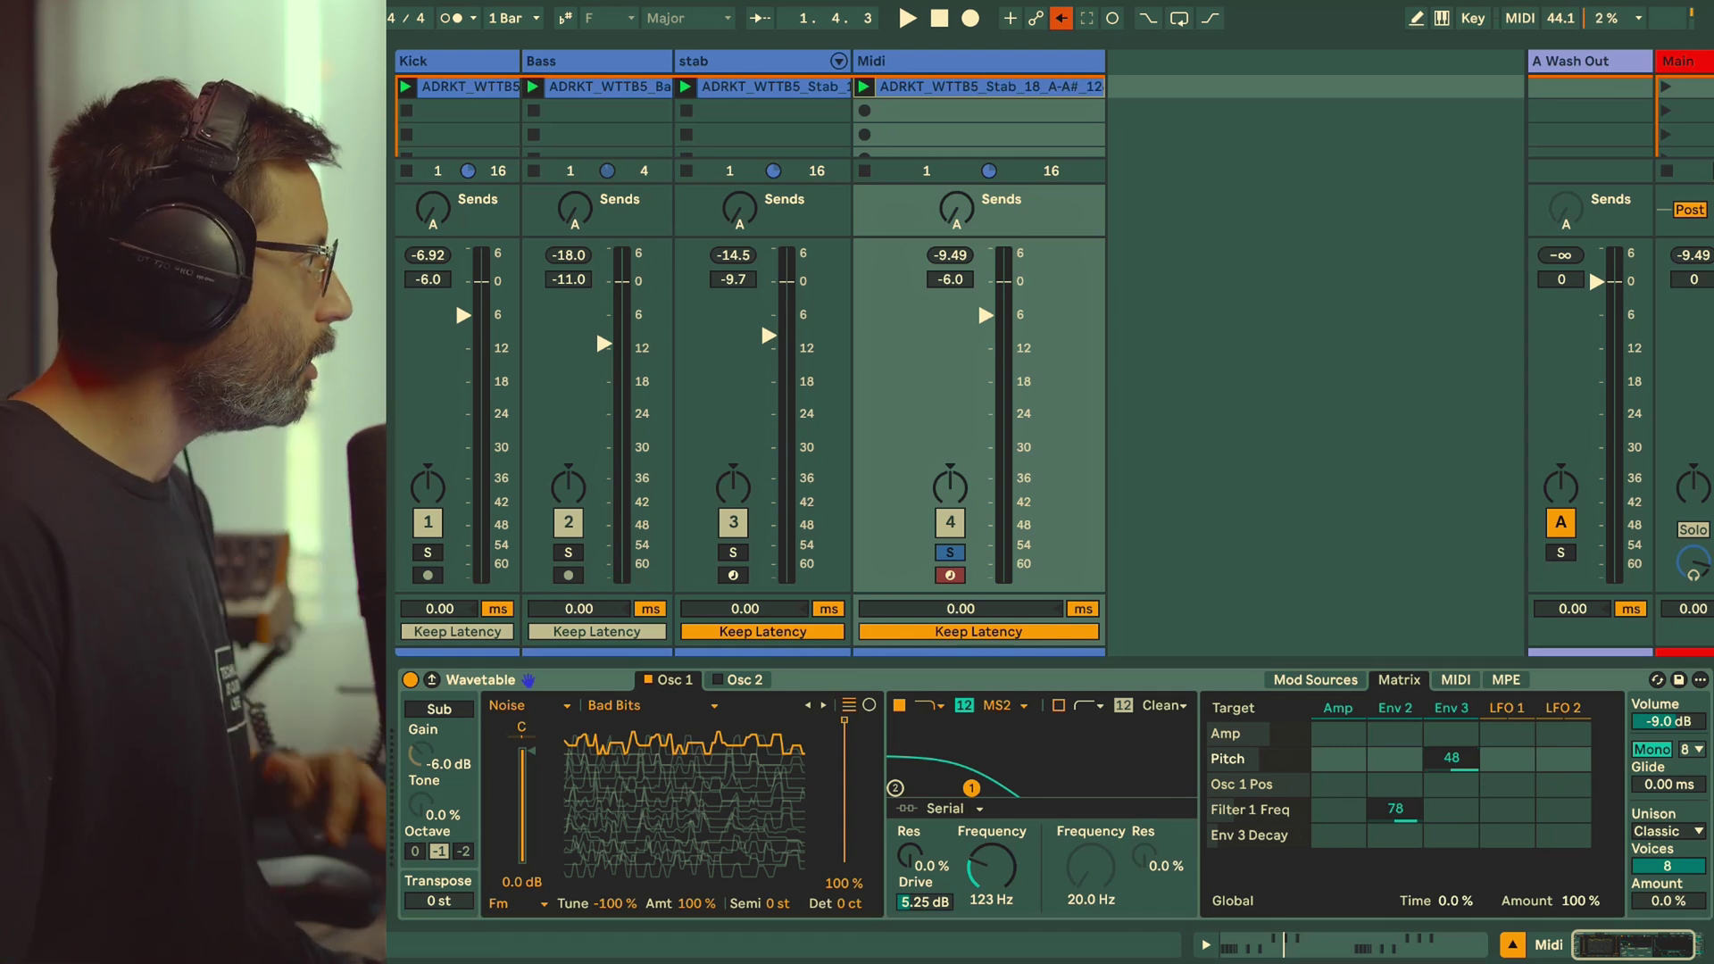
Step: Add a Saturator after Wavetable, set its curve to Medium Curve and start playback
key(Return)
click(1462, 711)
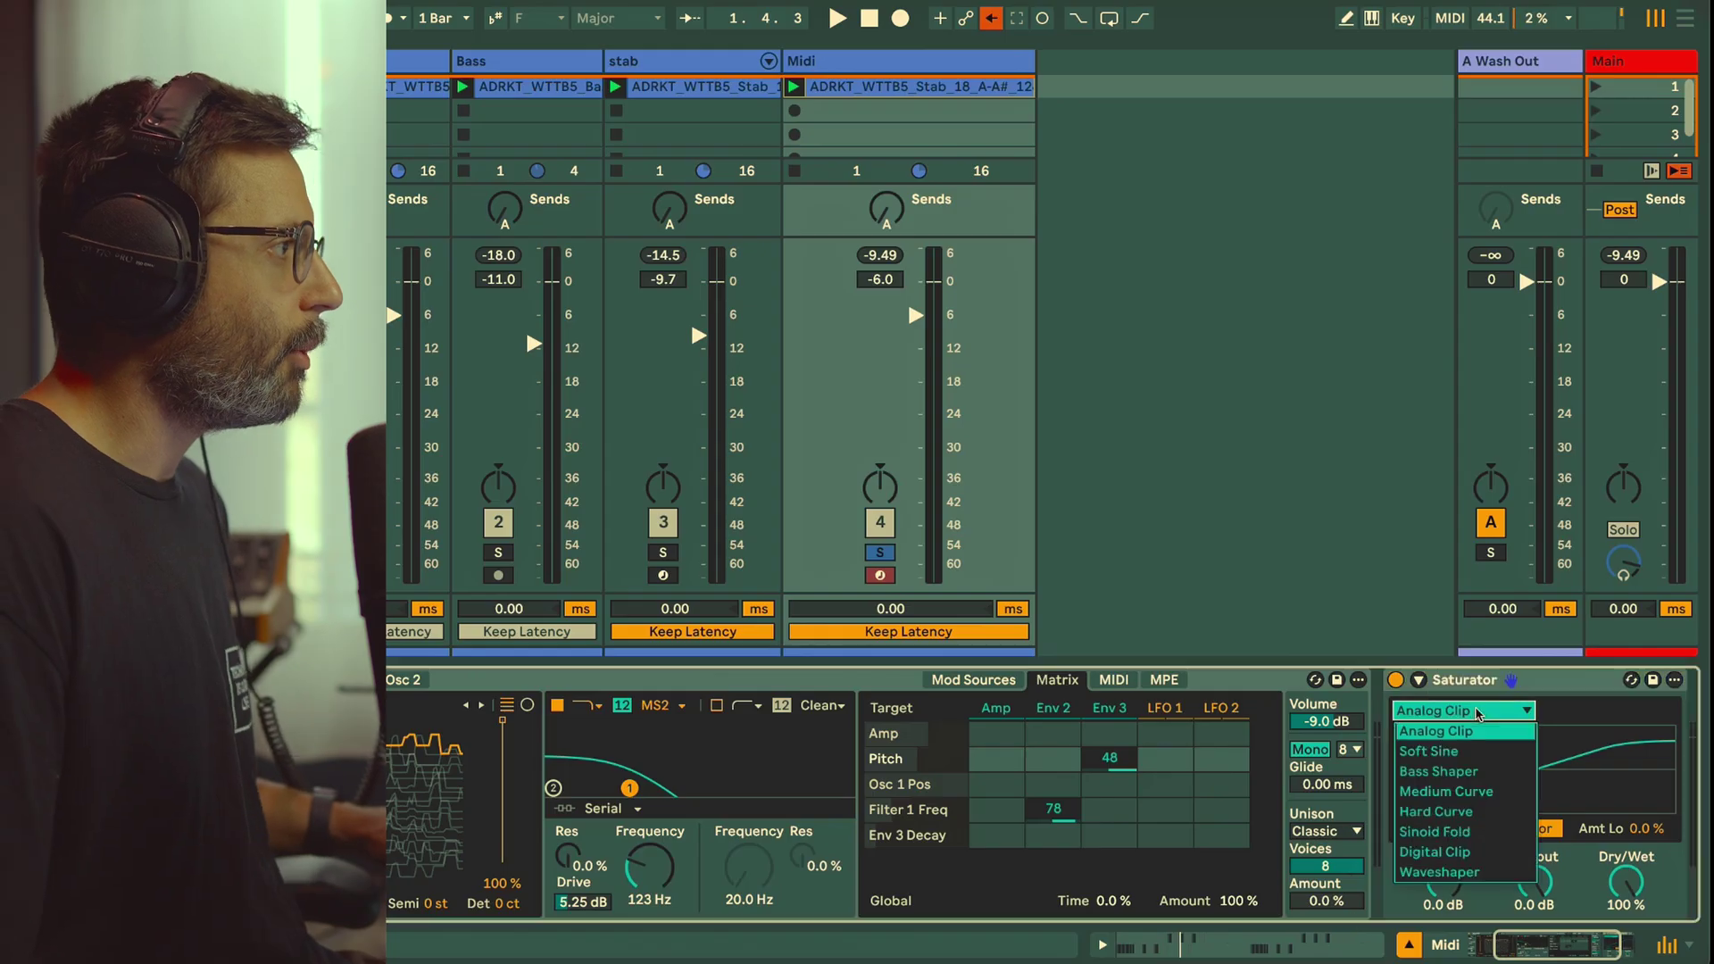
click(1464, 786)
key(space)
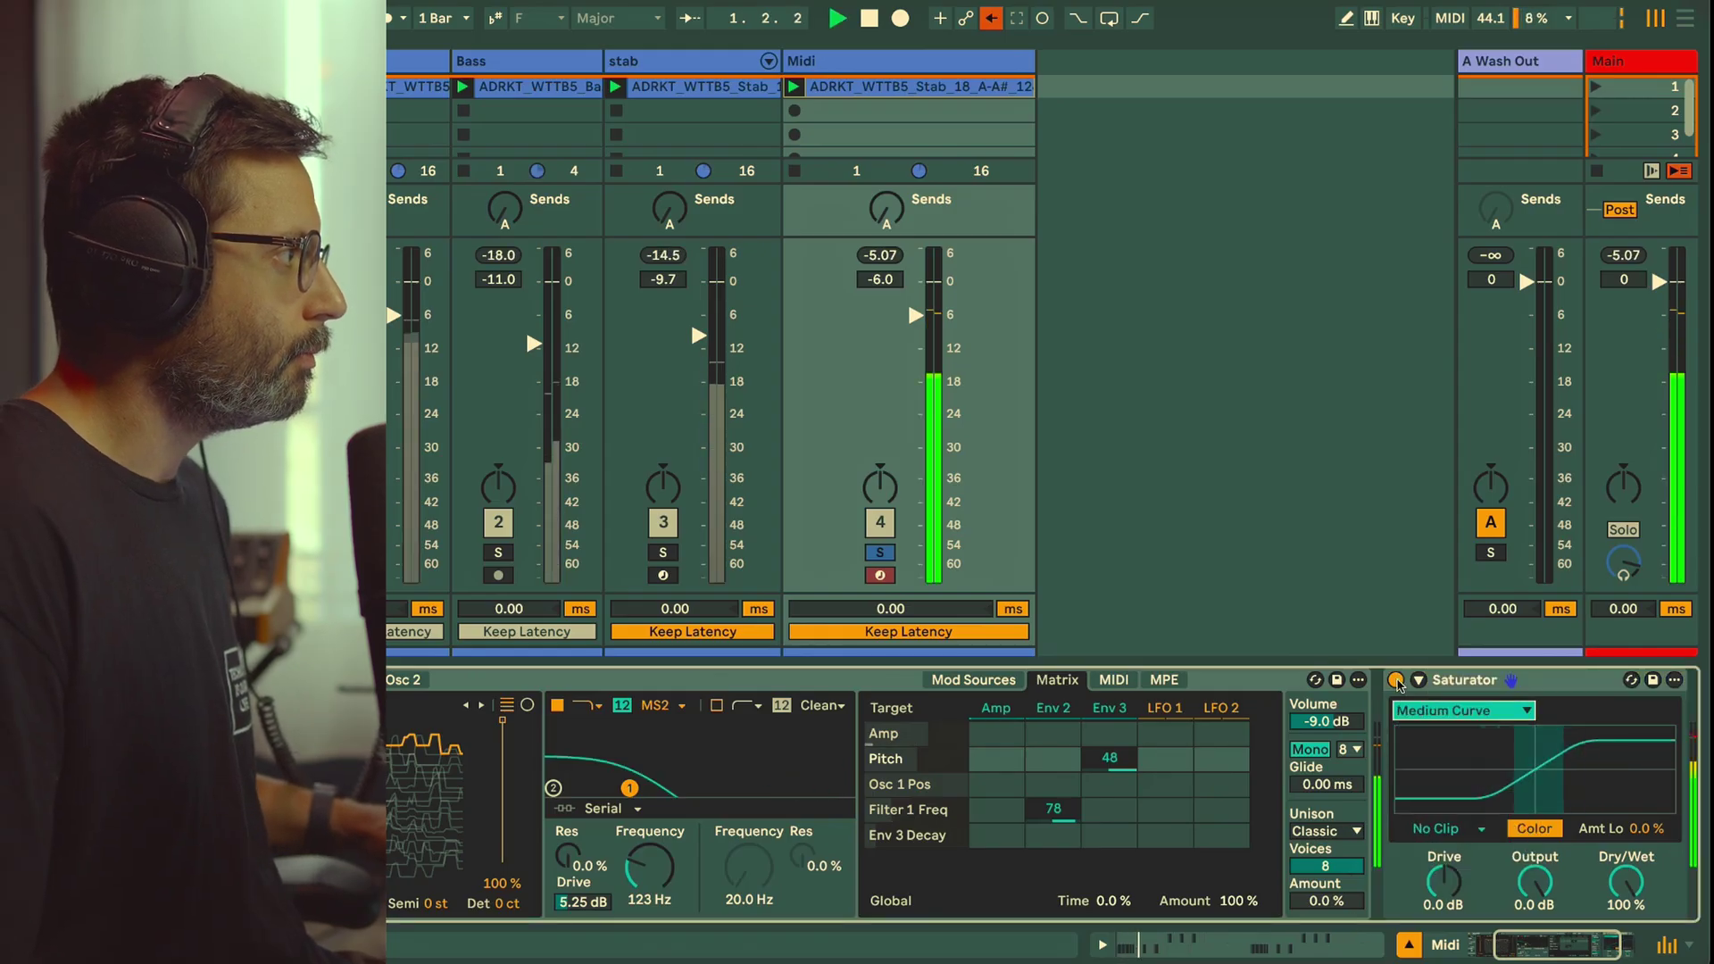
Step: Set the Saturator's drive to 5.1 dB and output to -5.1 dB, bypassing it during playback to compare
click(1397, 680)
click(1397, 680)
drag(1443, 882, 1443, 864)
key(space)
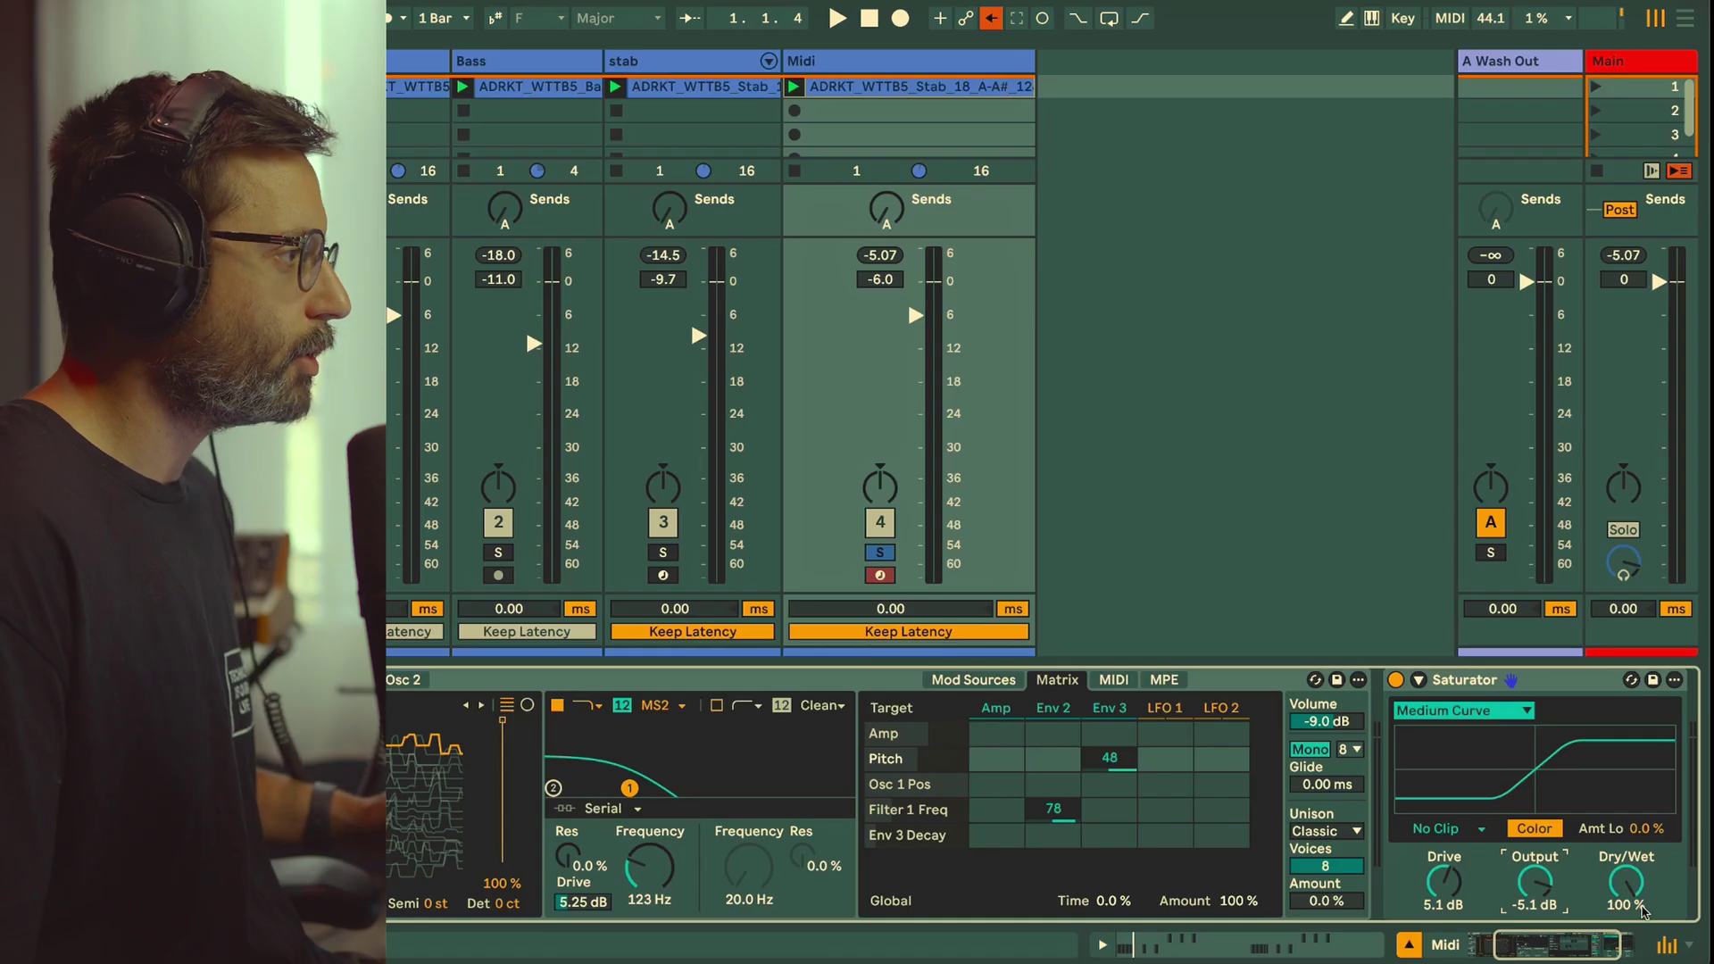
key(space)
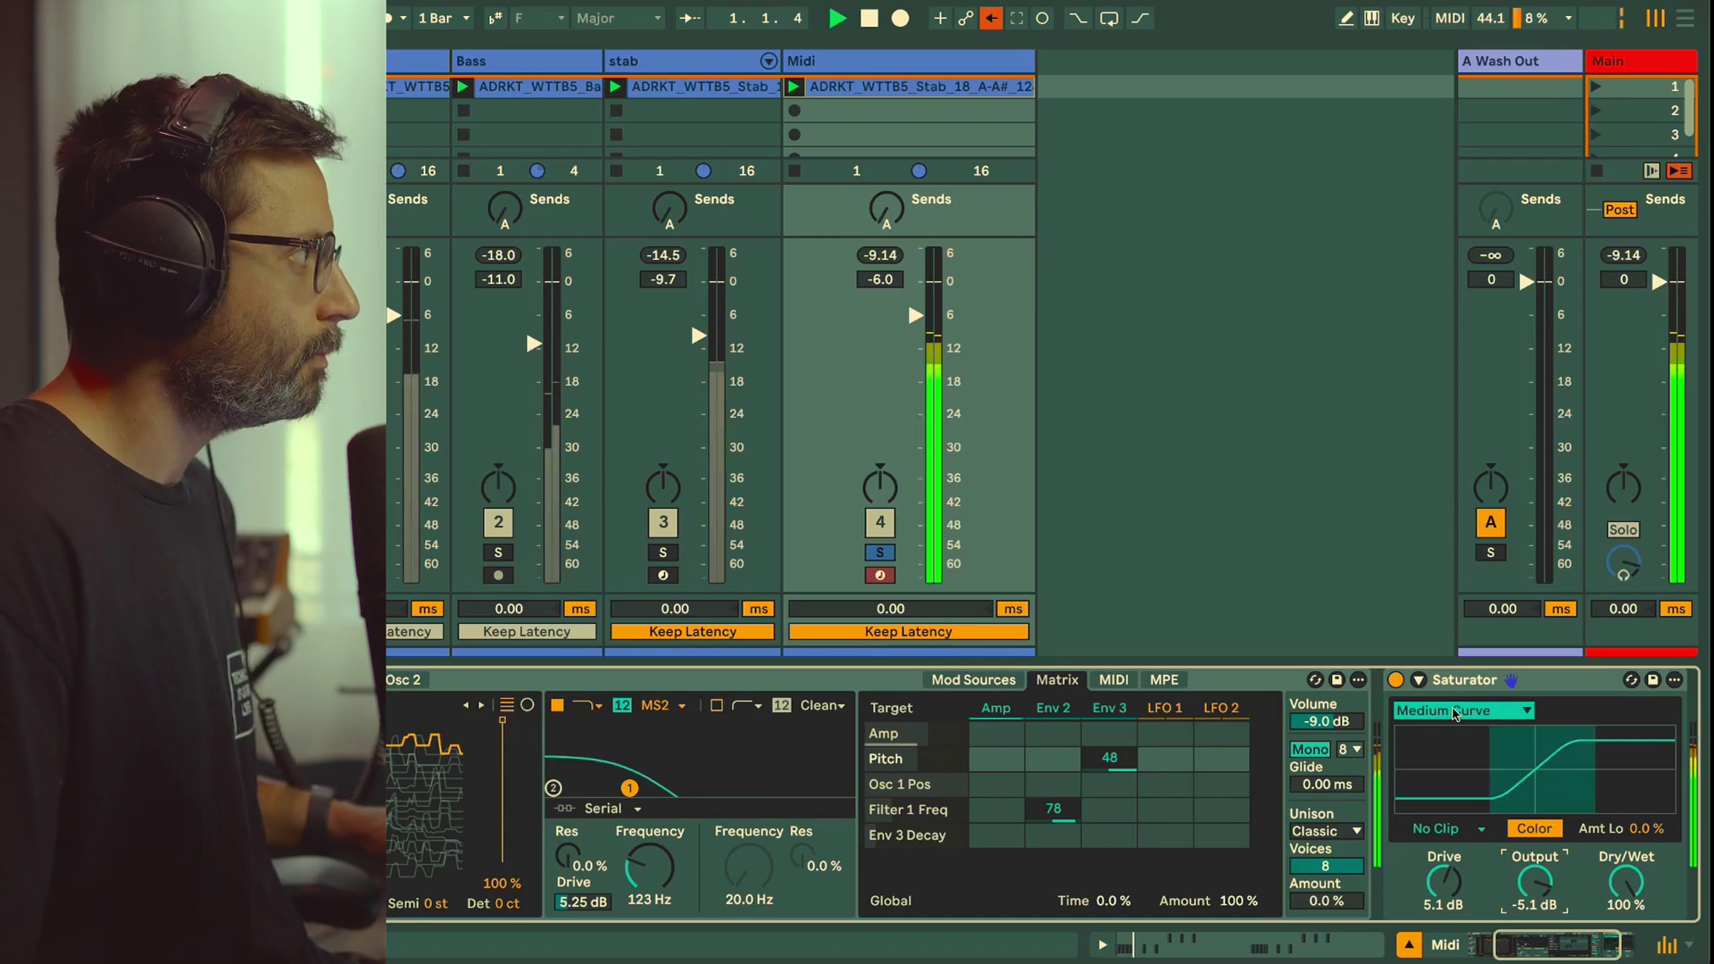
click(1397, 680)
click(1397, 680)
key(space)
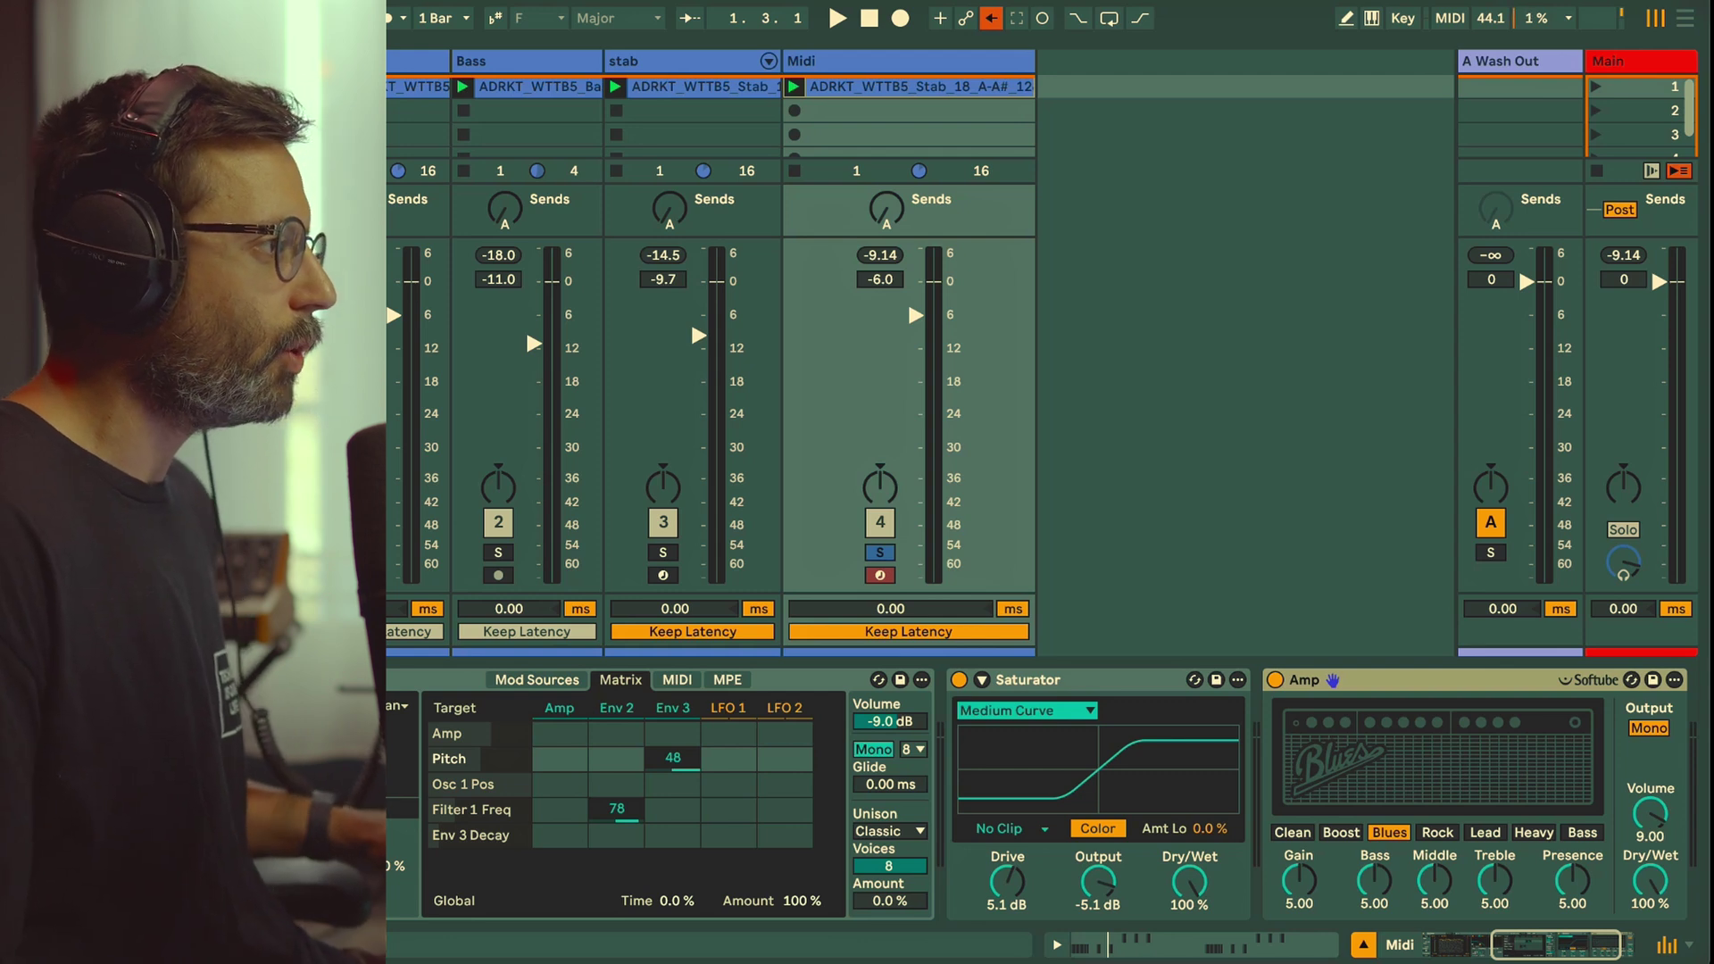
Step: Set the Amp to Dual output and the Clean model with dry/wet at 7.94%, comparing it against bypass
click(1650, 734)
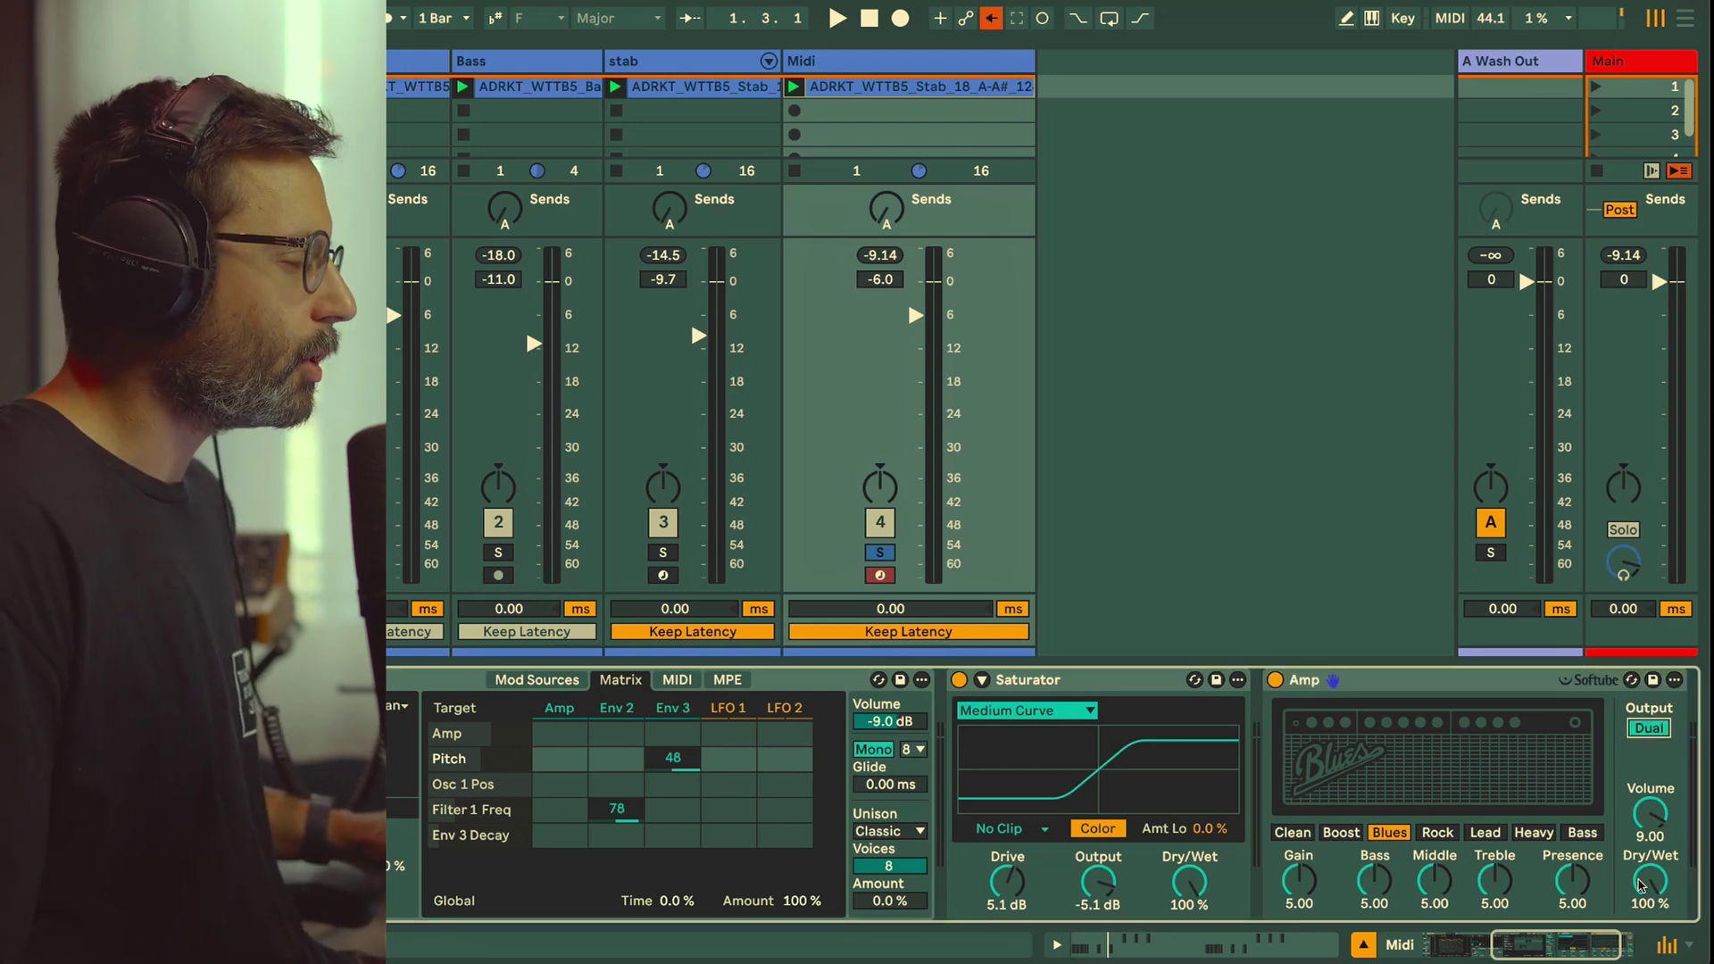
click(1291, 834)
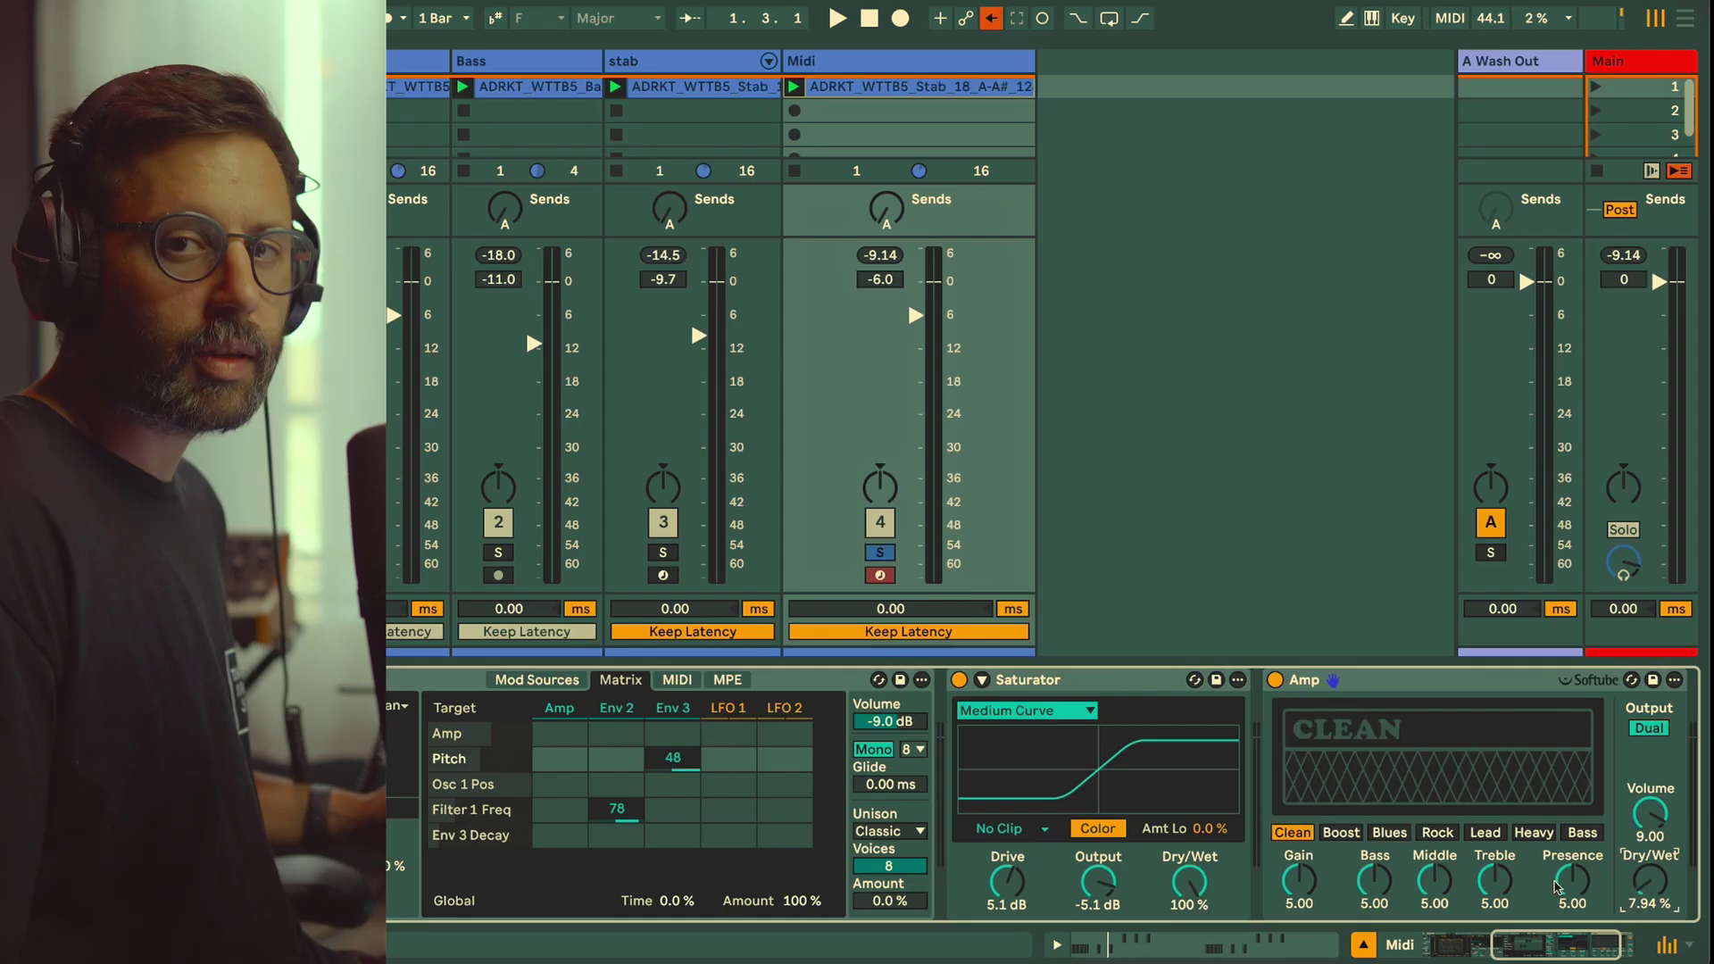
click(1275, 681)
key(space)
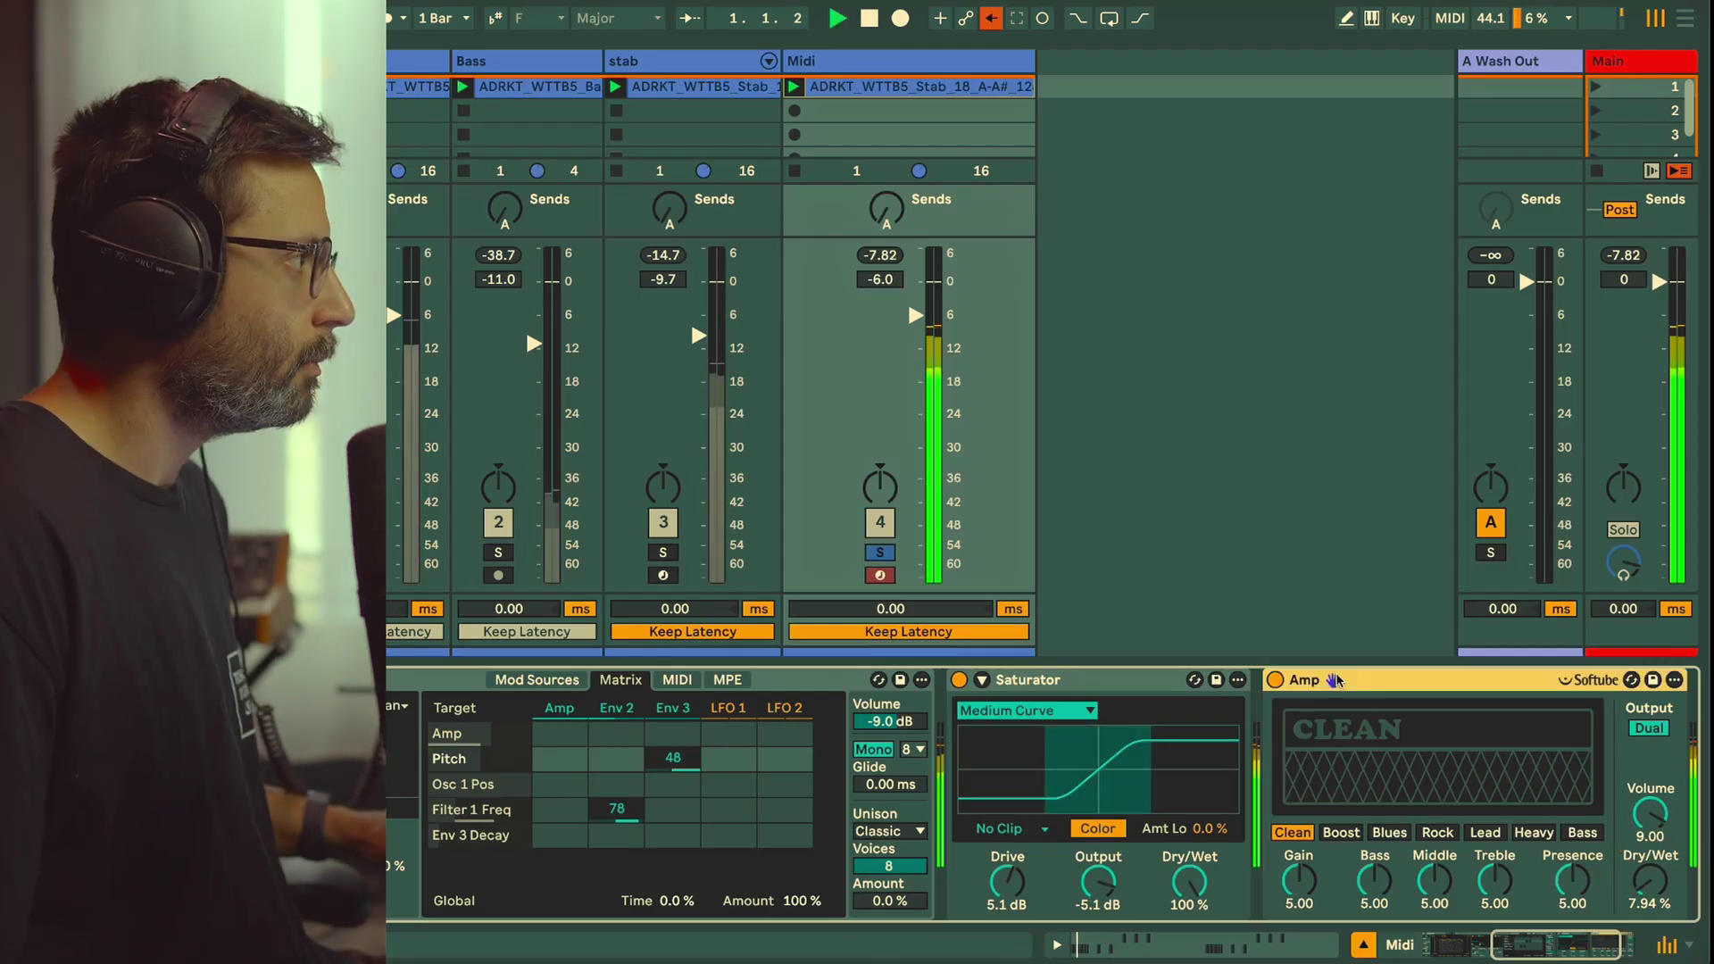
click(1274, 680)
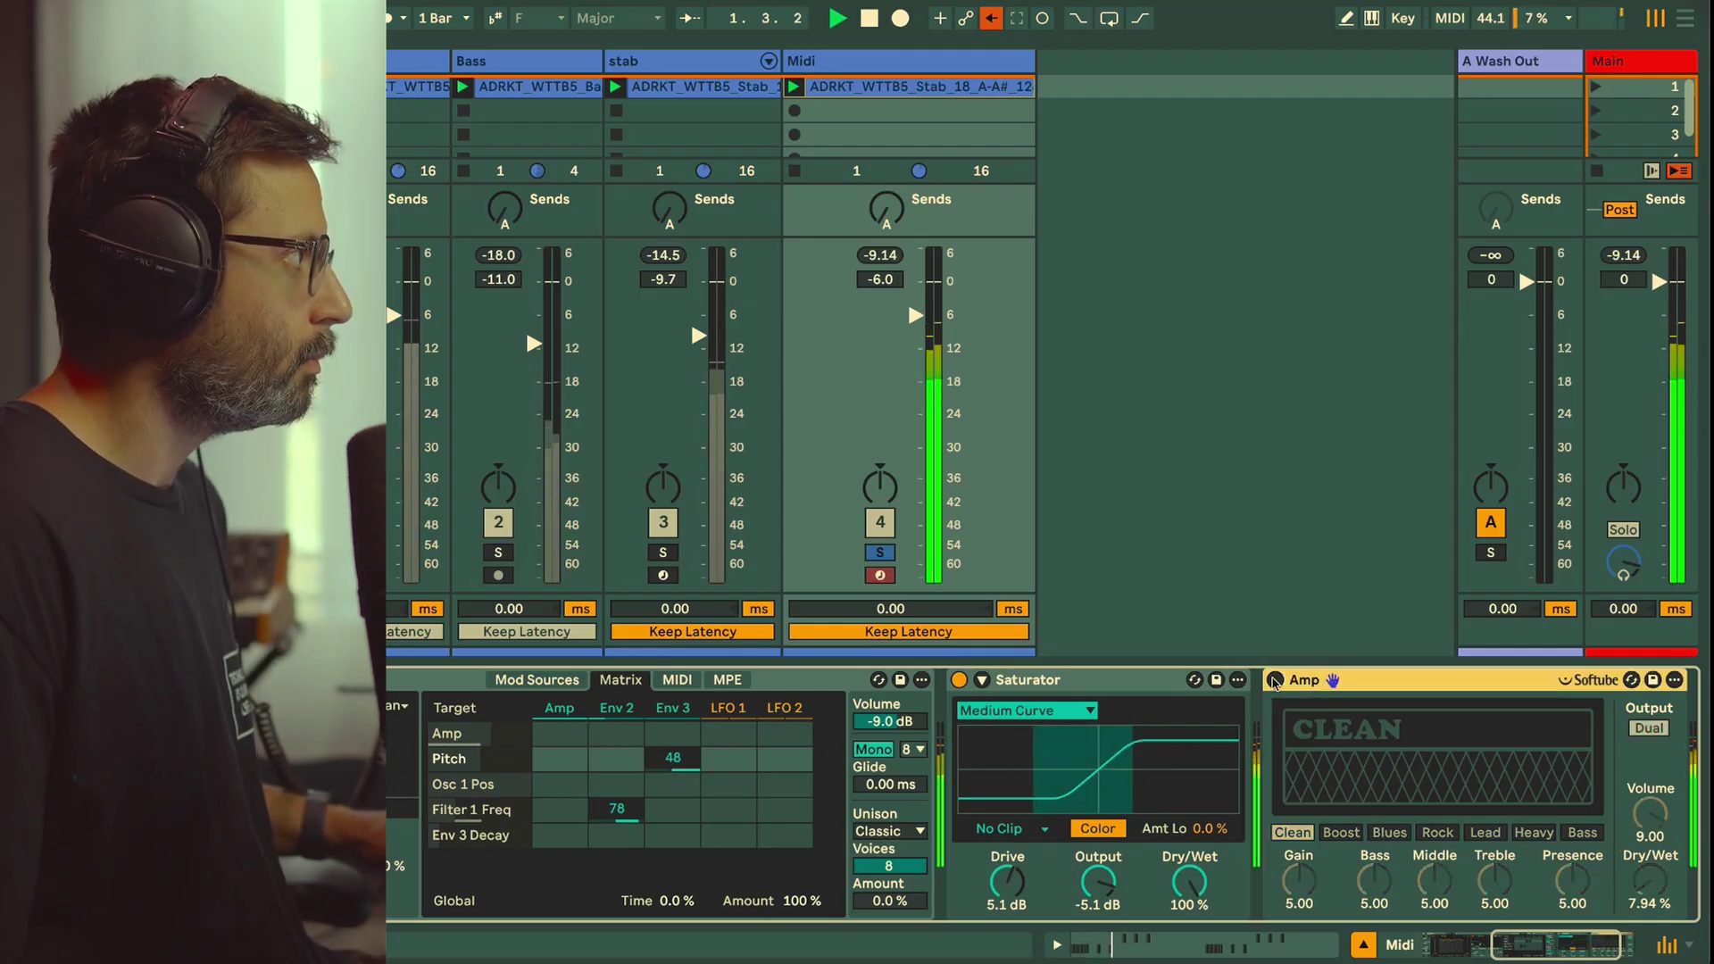
key(space)
click(1275, 681)
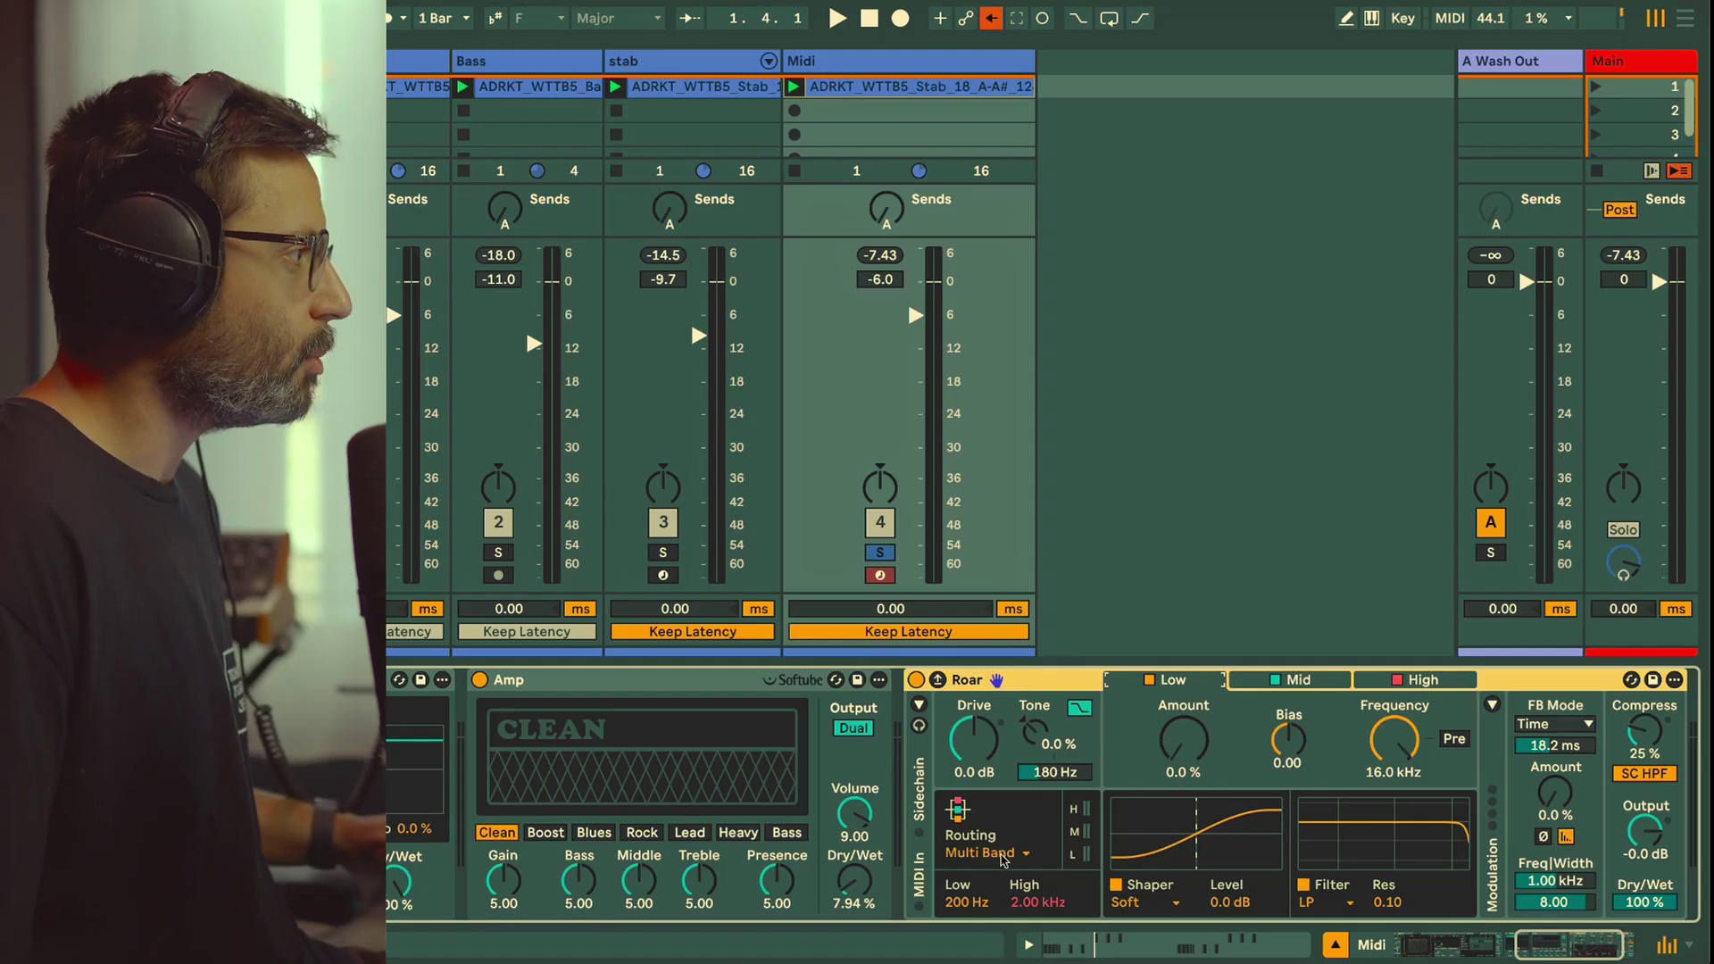
Step: Set Roar's compression to 0% with SC HPF off, and give the Low band a Fractal shaper at 17% amount
click(1635, 774)
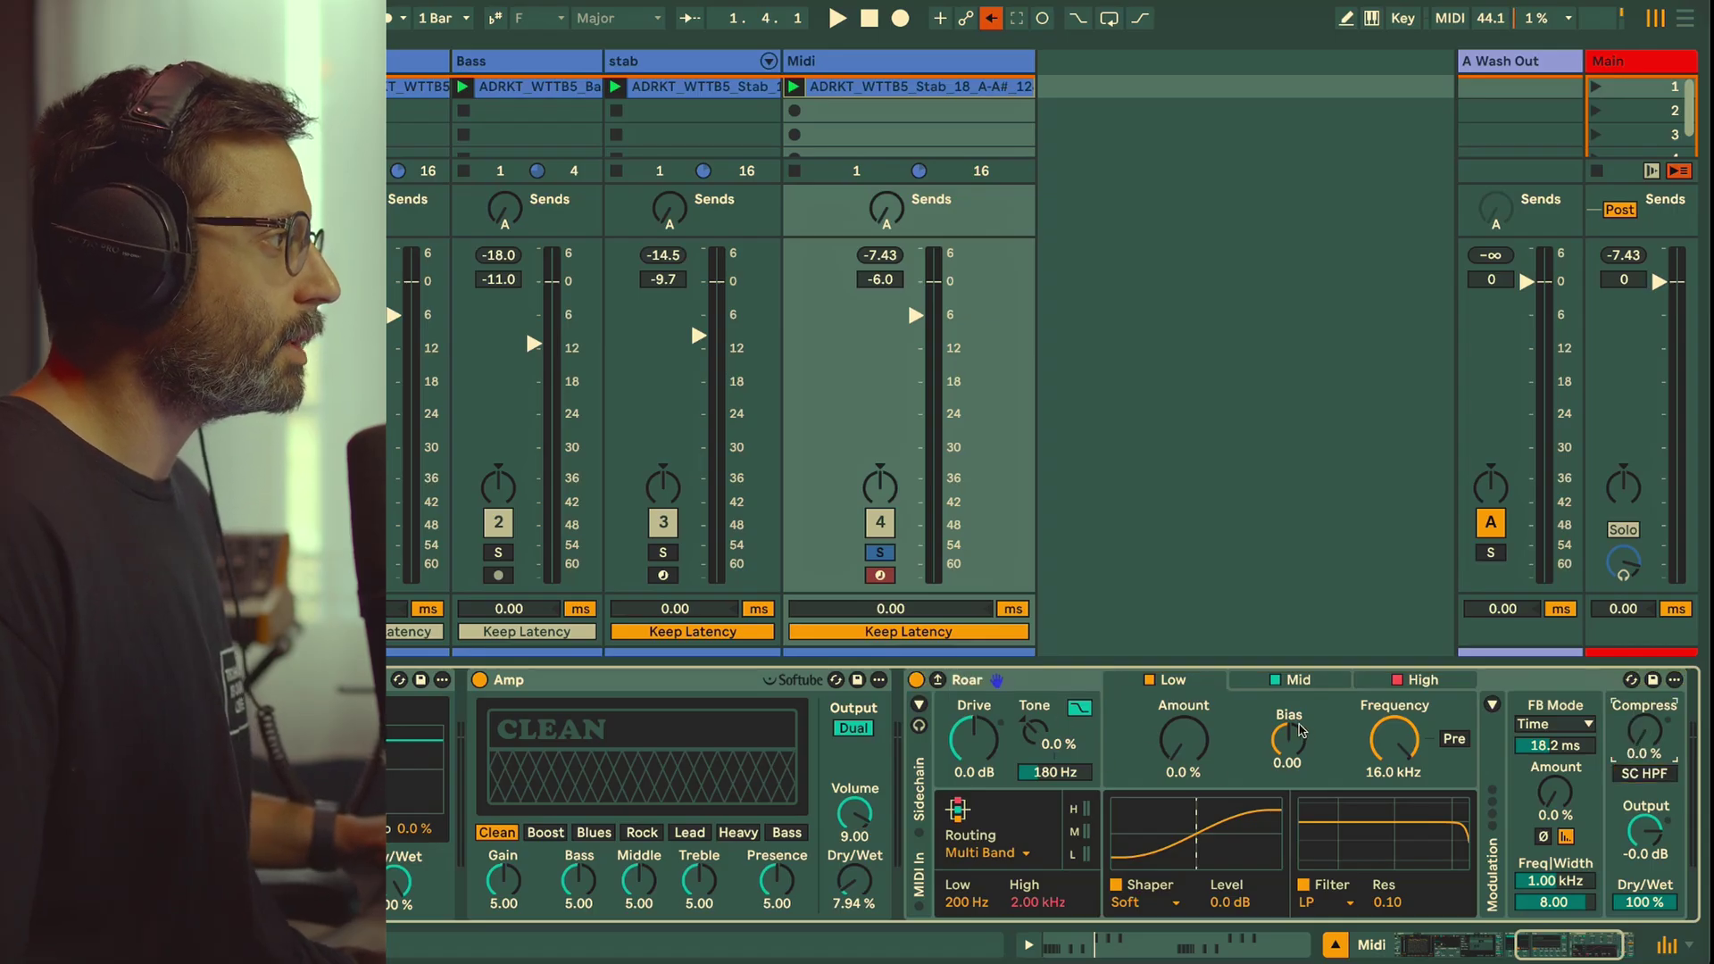
click(1315, 680)
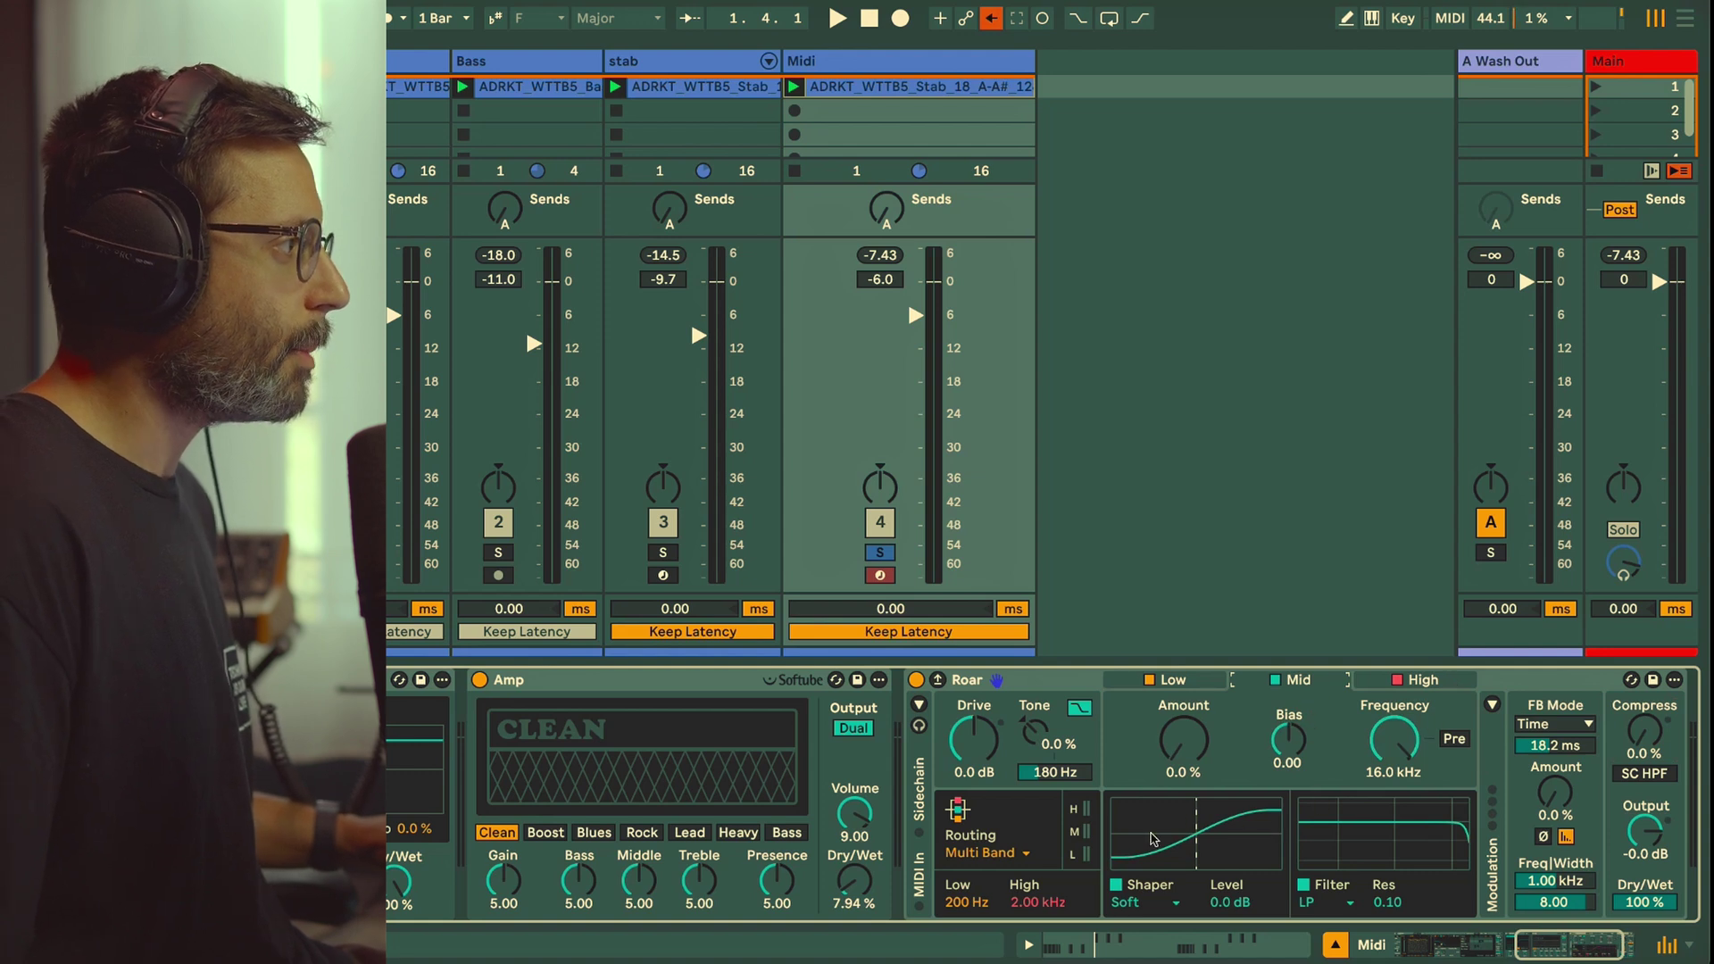
click(1198, 684)
click(1151, 902)
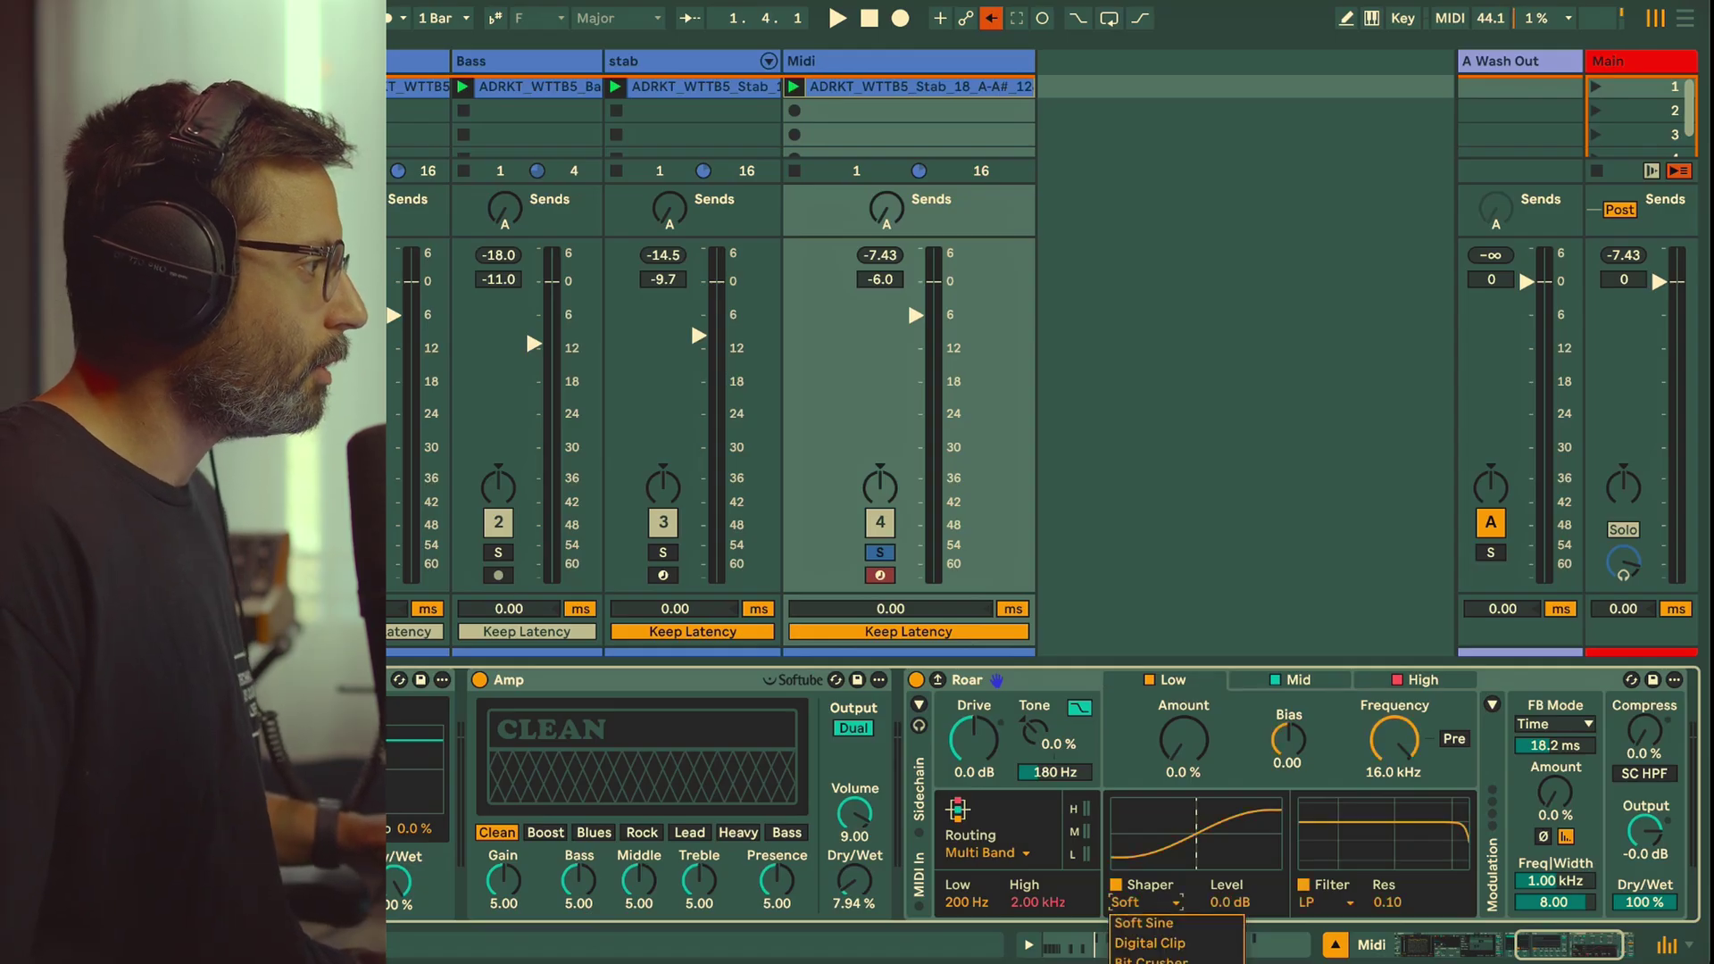
click(1150, 963)
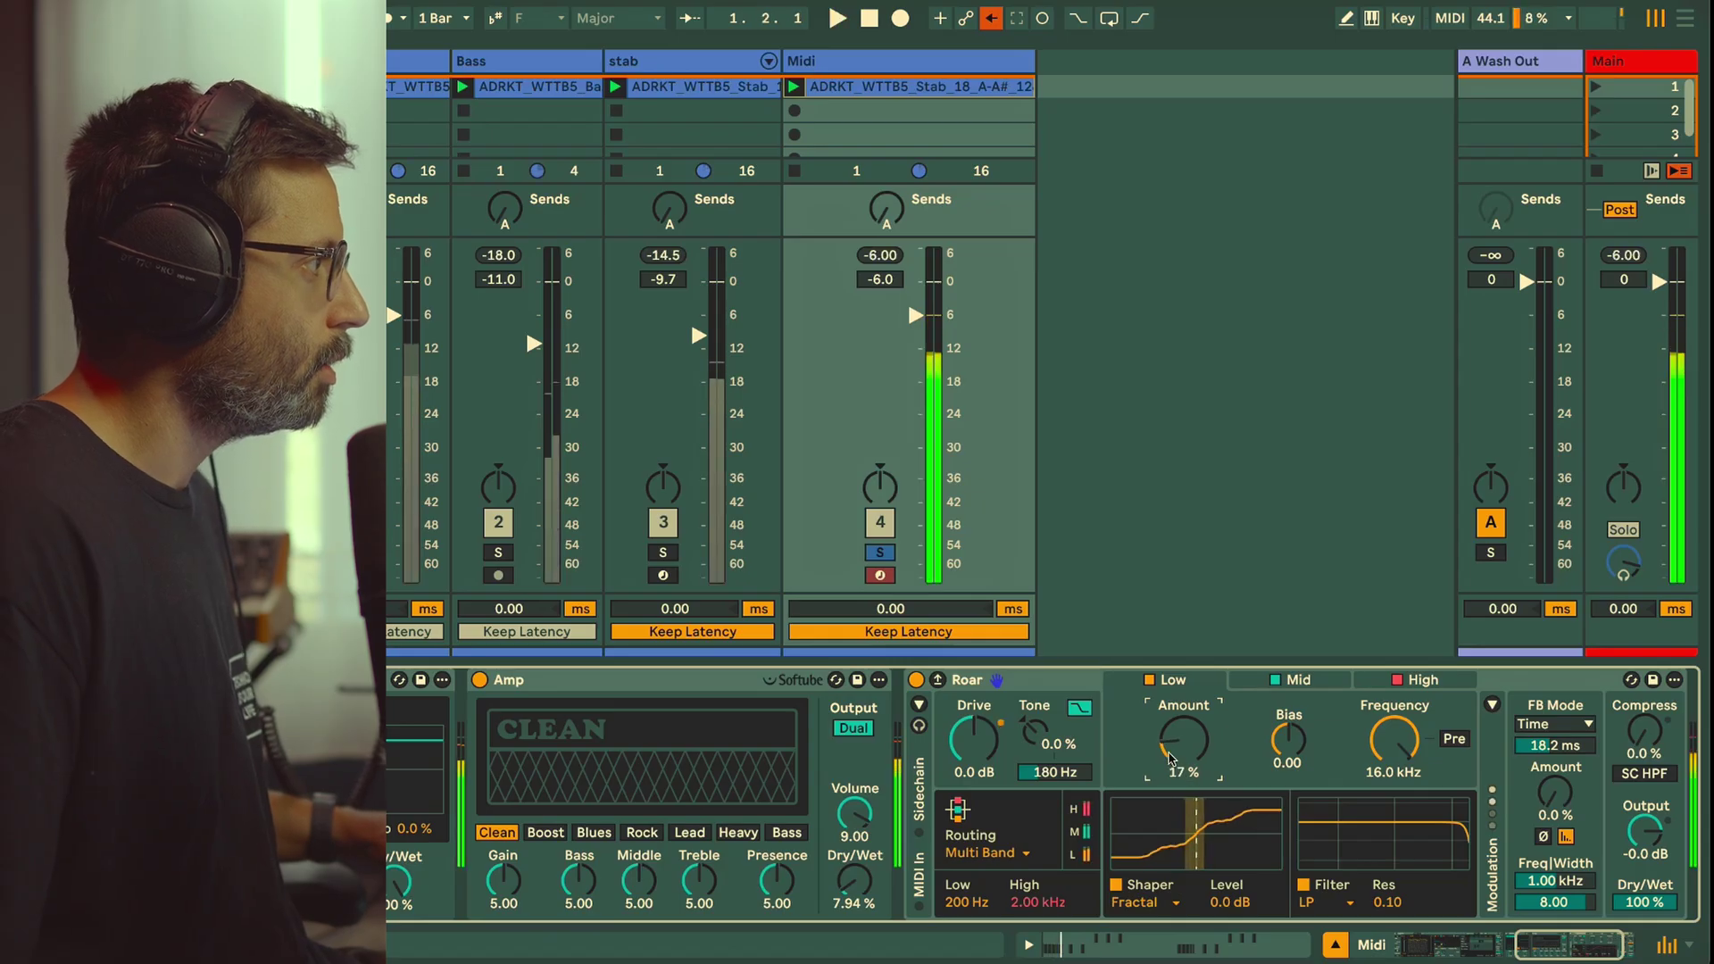
Step: Give Roar's Mid band a Tube shaper at 50% amount and audition it with dry/wet at 49%
click(1294, 682)
click(1150, 904)
click(1151, 963)
drag(1185, 757, 1185, 753)
key(space)
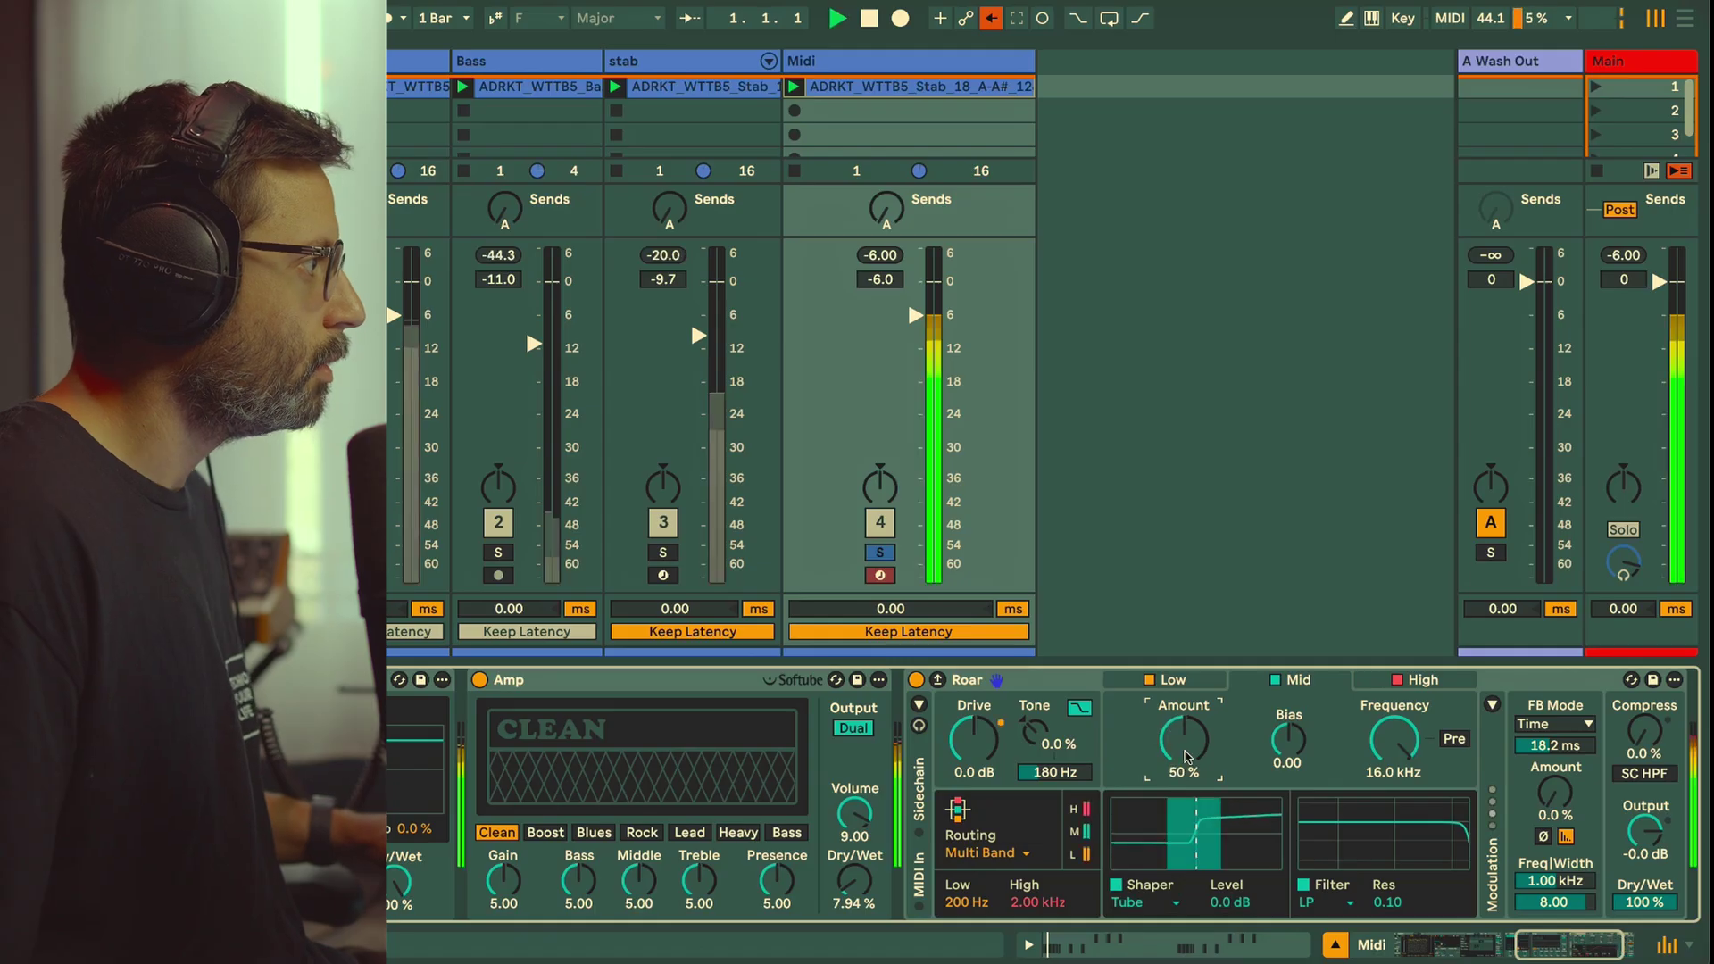
key(space)
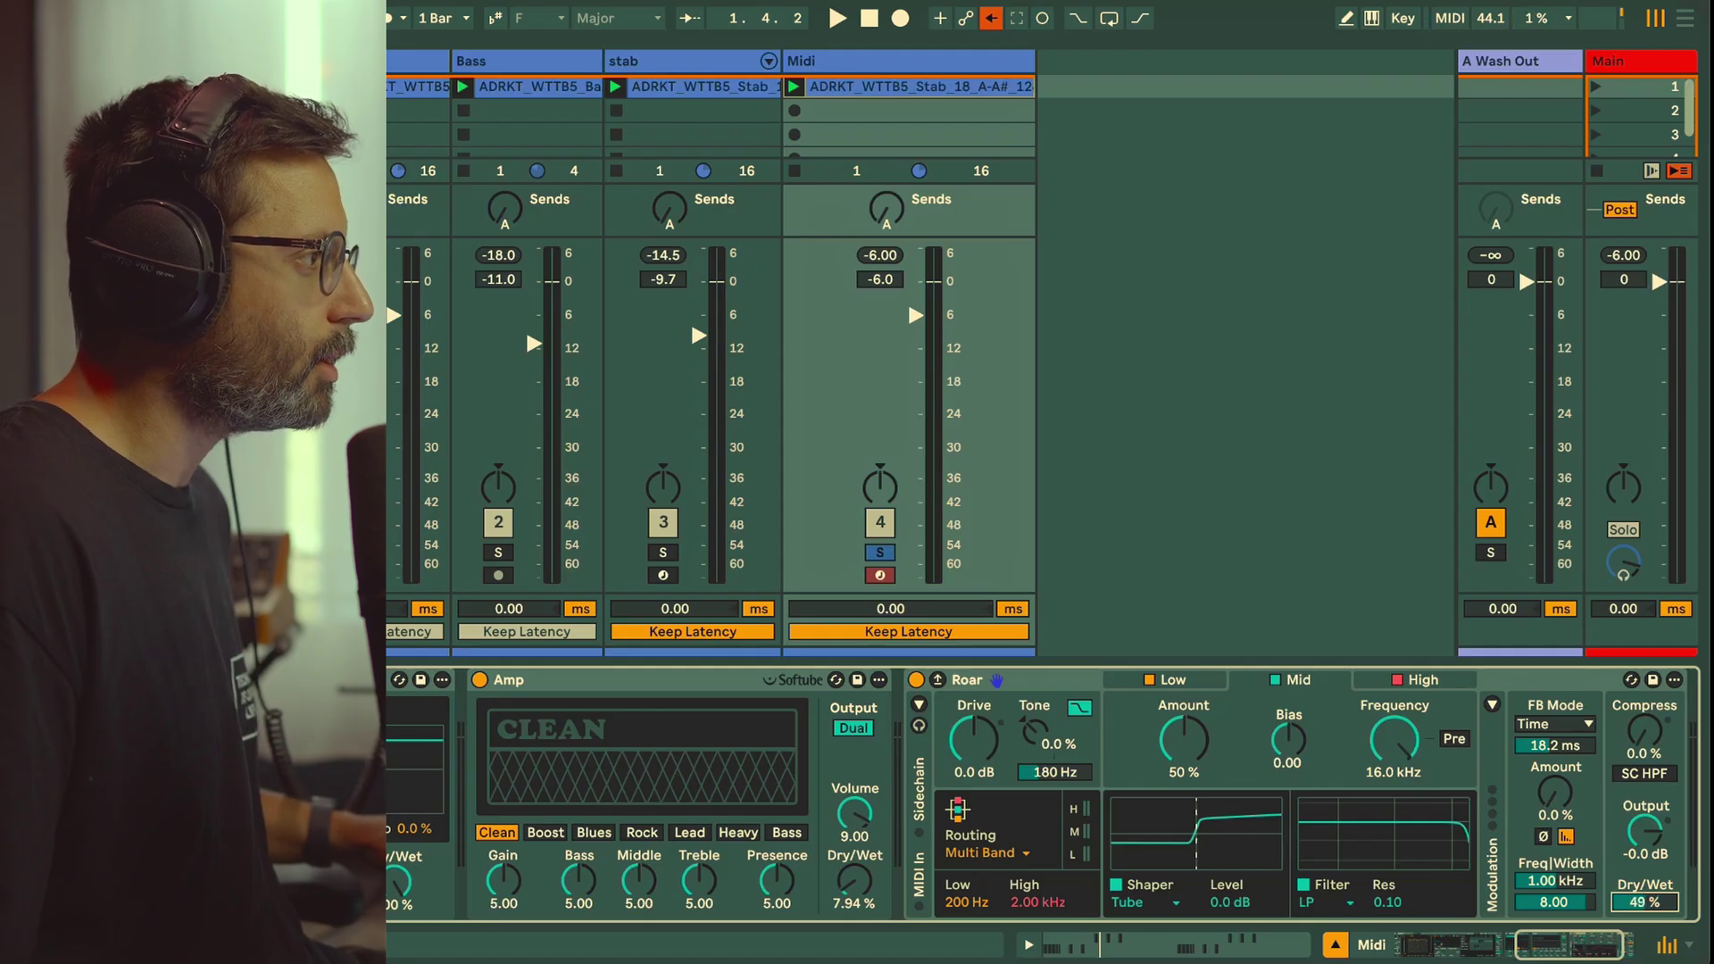
key(space)
key(space)
Step: Give Roar's High band a Poly shaper at 71% amount and audition it
click(1415, 680)
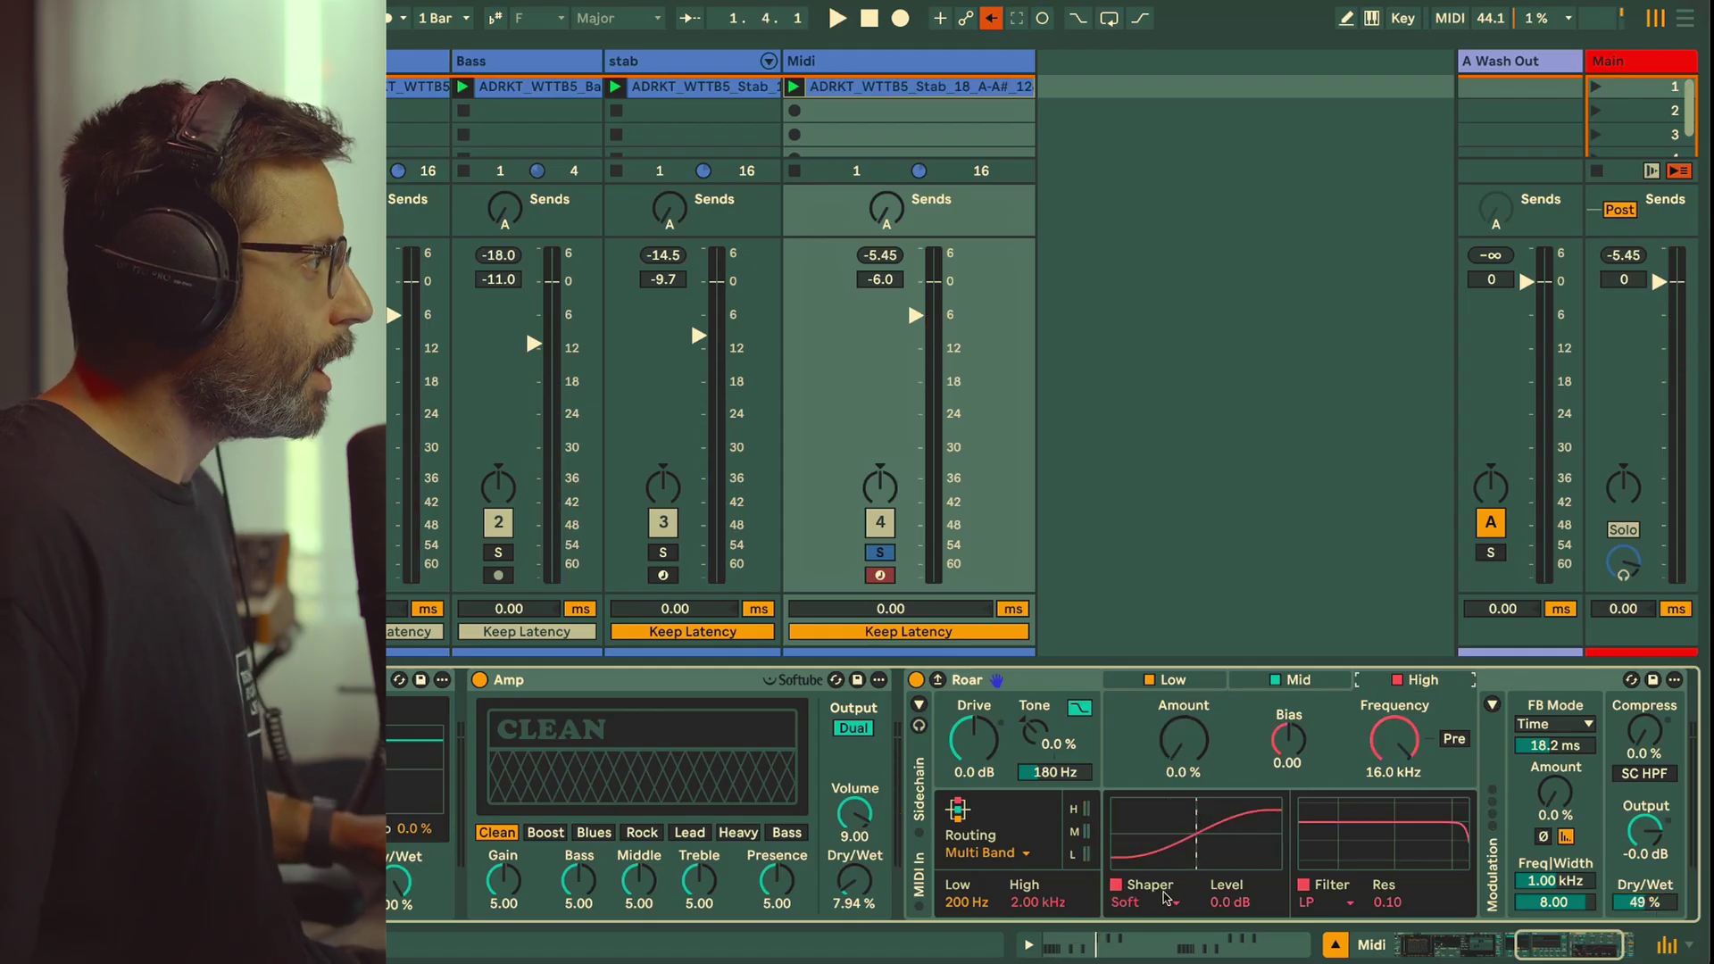
click(1166, 897)
click(1166, 932)
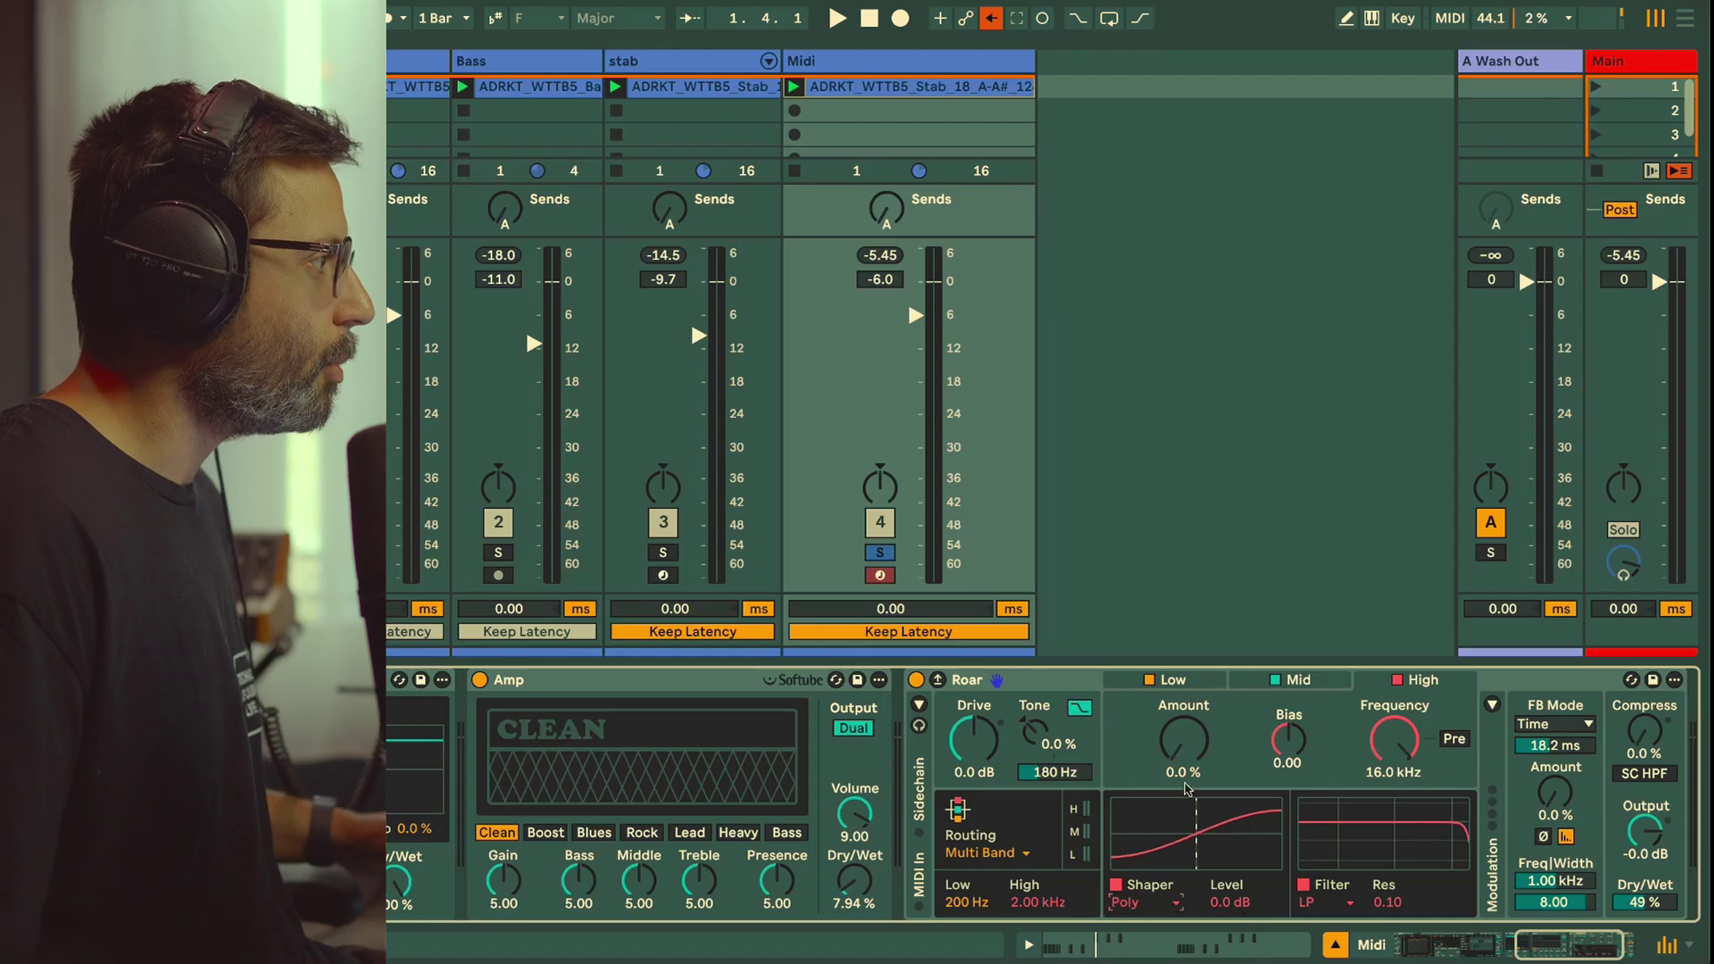
drag(1183, 739, 1183, 671)
drag(1186, 758, 1185, 759)
key(space)
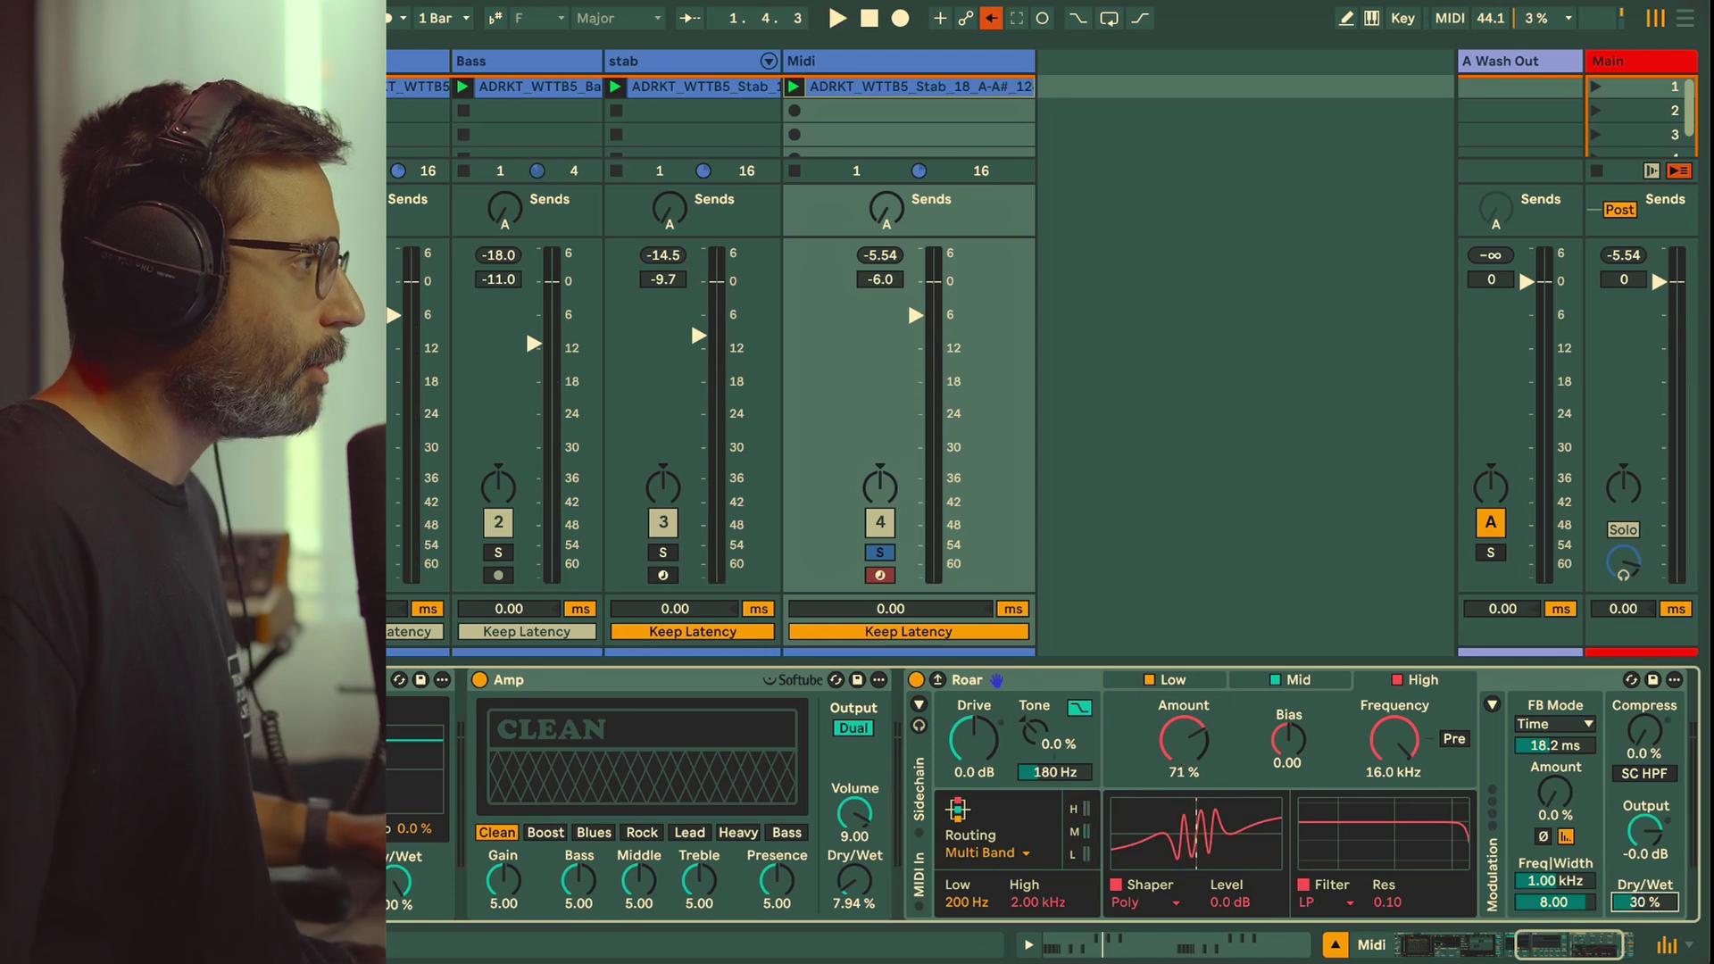
Step: Sweep Roar's dry/wet up from 0% while listening and settle on 27%
drag(1644, 903, 1644, 937)
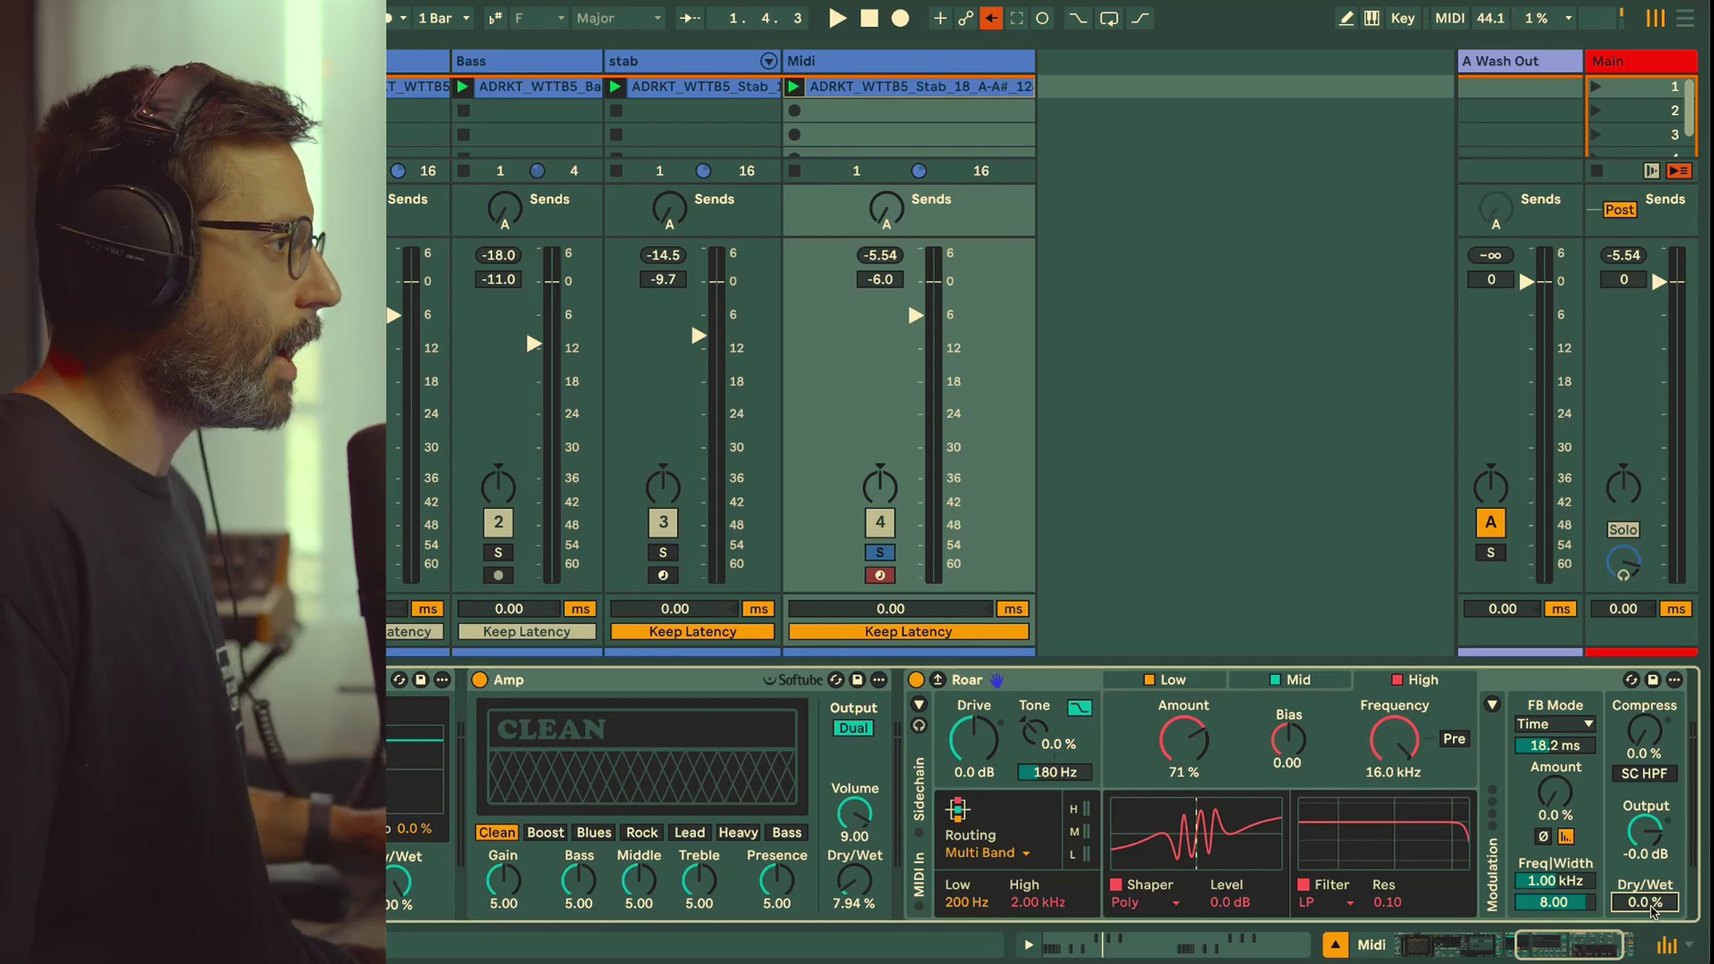
drag(1649, 903, 1649, 880)
key(space)
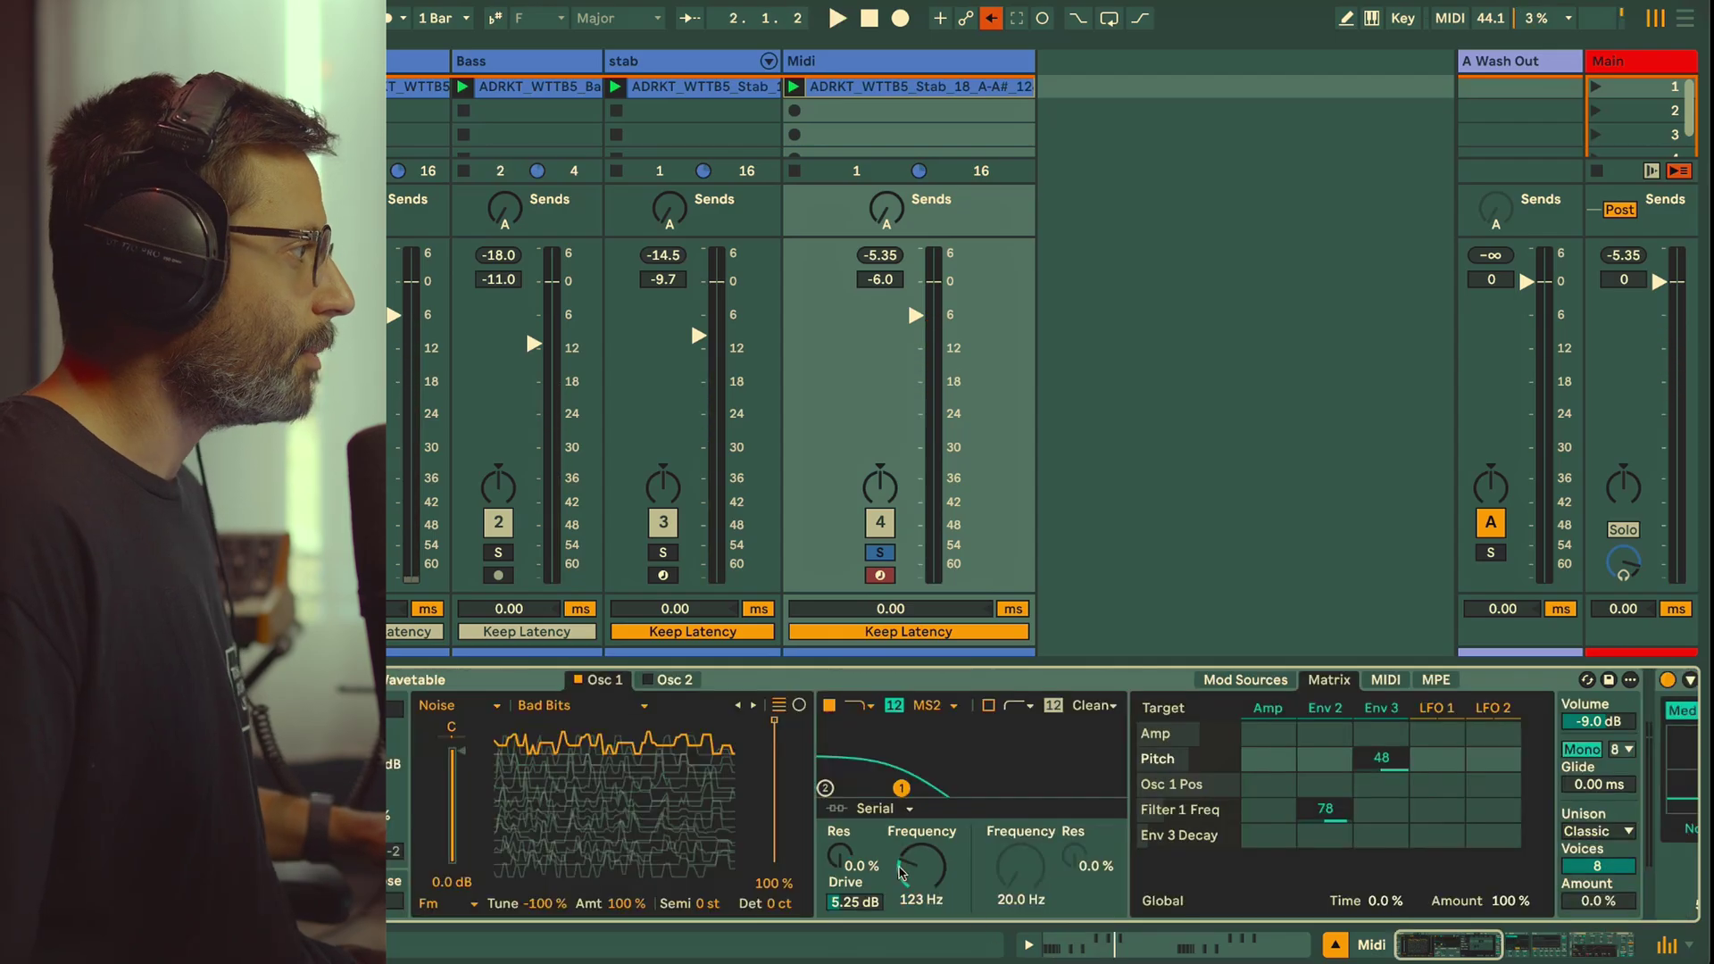
Step: Lower Wavetable's filter 1 cutoff to 45.6 Hz and reduce the Env 2 modulation of Filter 1 Freq to 64
drag(900, 872, 899, 892)
key(space)
key(space)
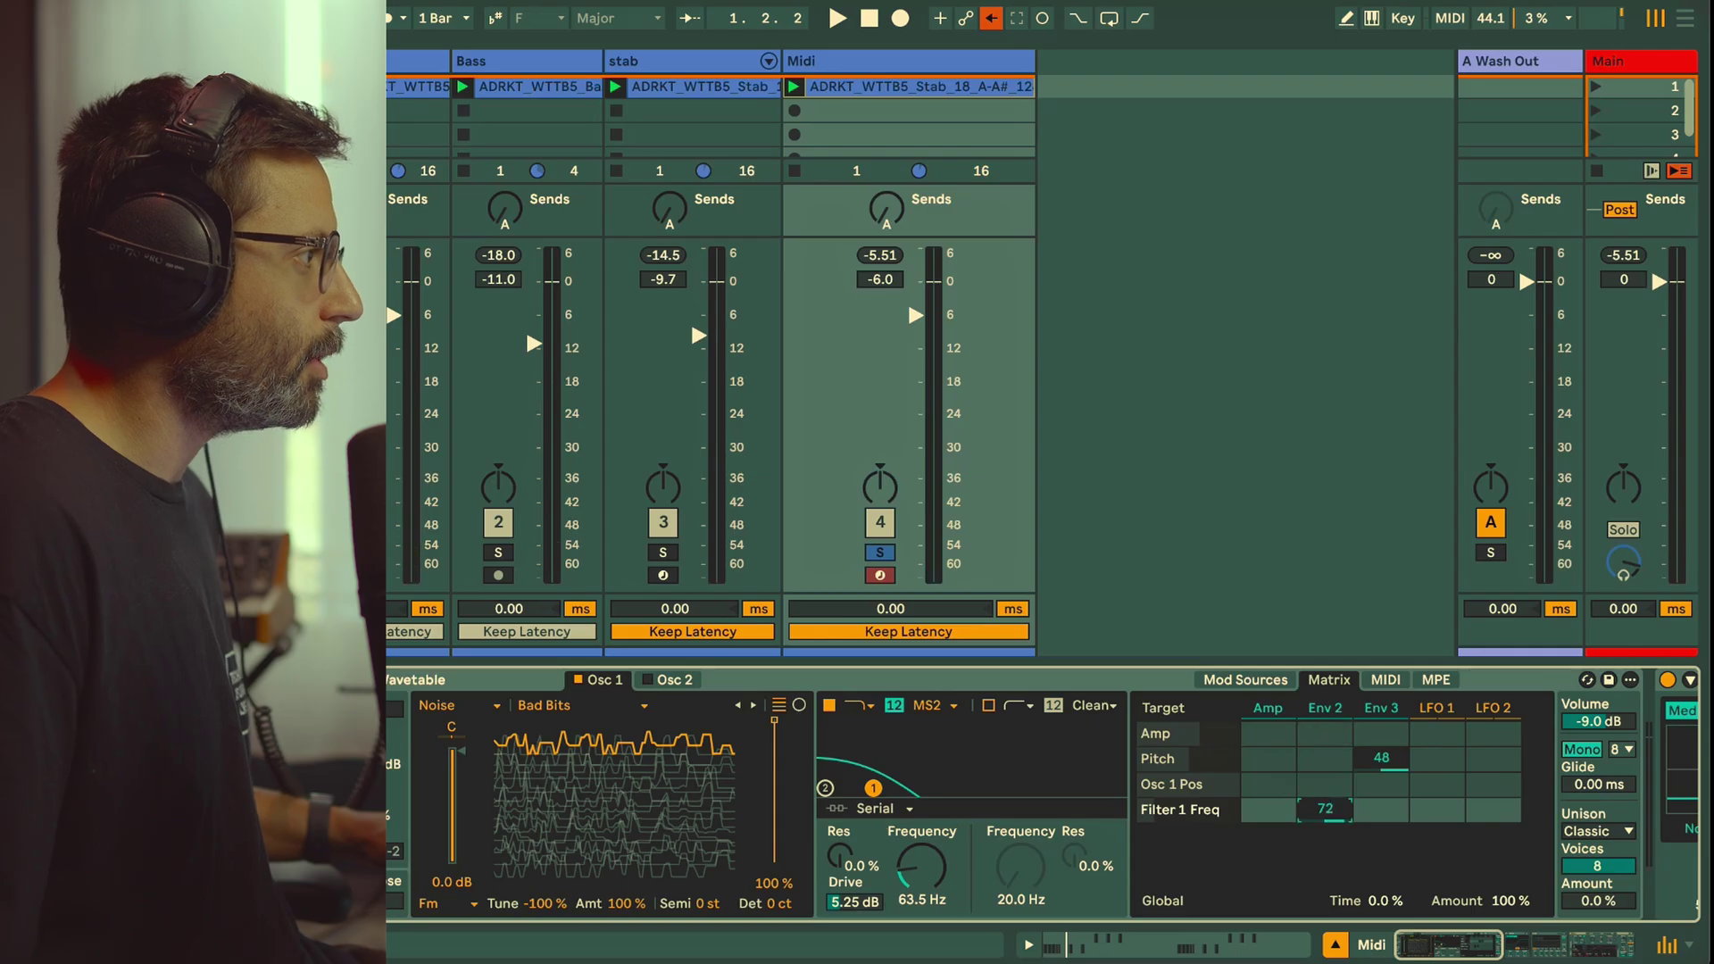
drag(1325, 808, 1325, 814)
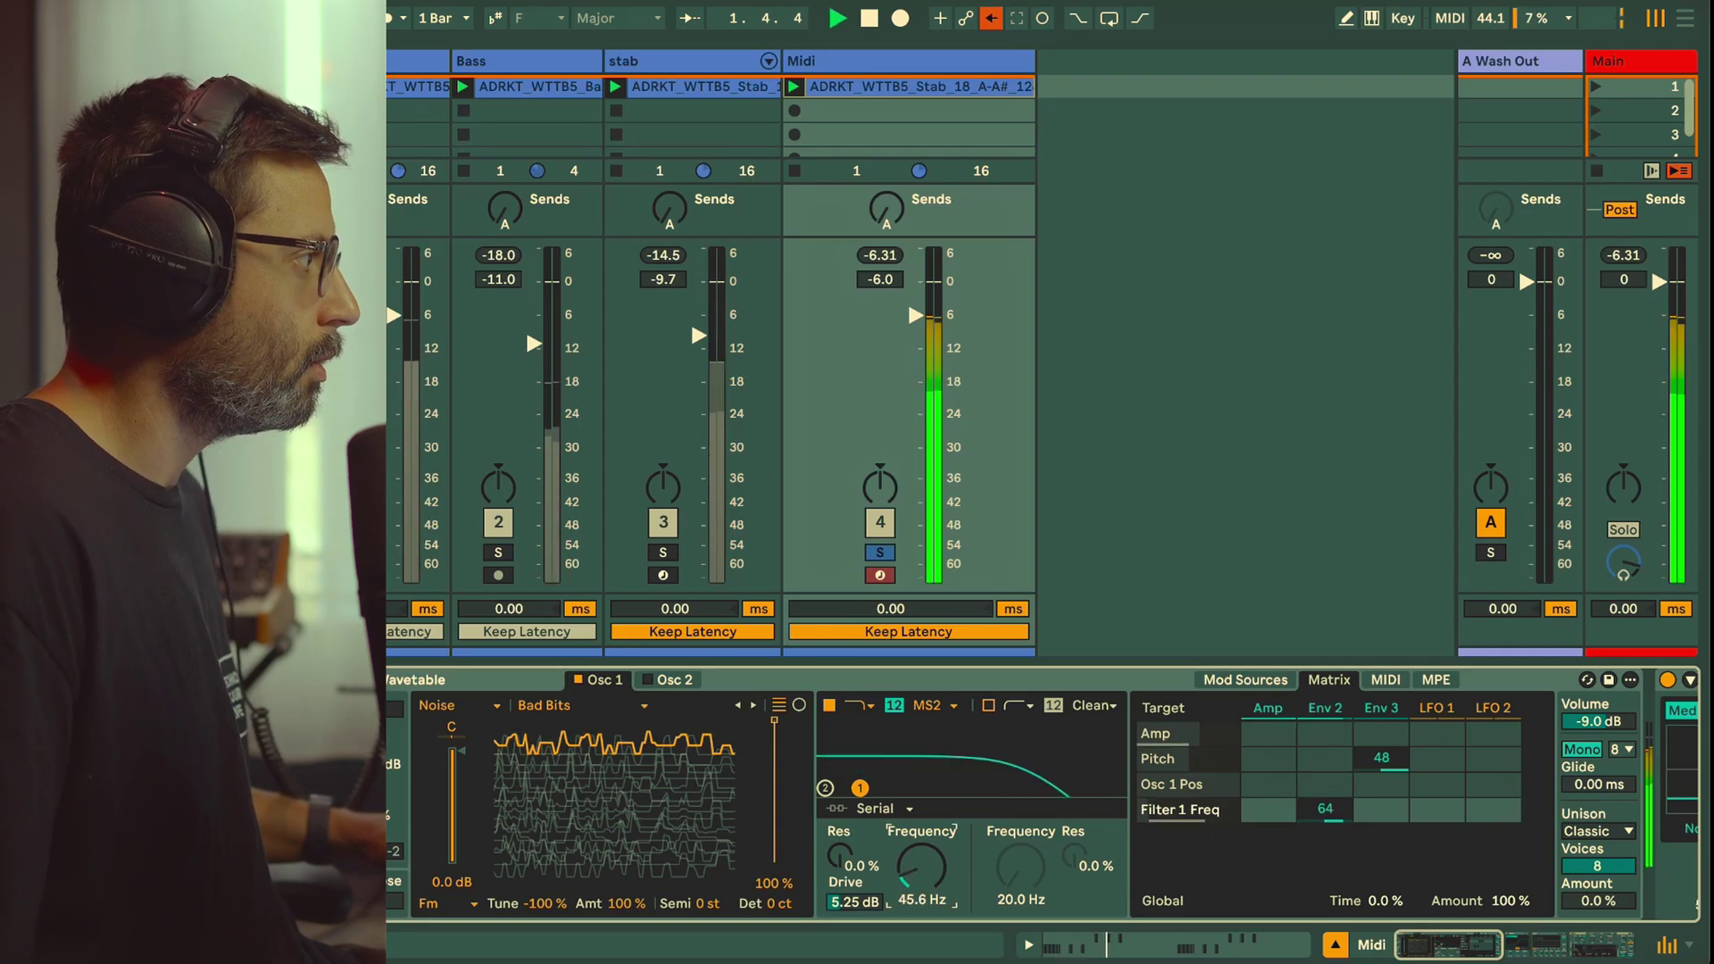
key(space)
Step: Add a Hybrid Reverb after Roar, set its routing to Algorithm and its decay to 1.81 s while listening
scroll(1461, 876, right, 10)
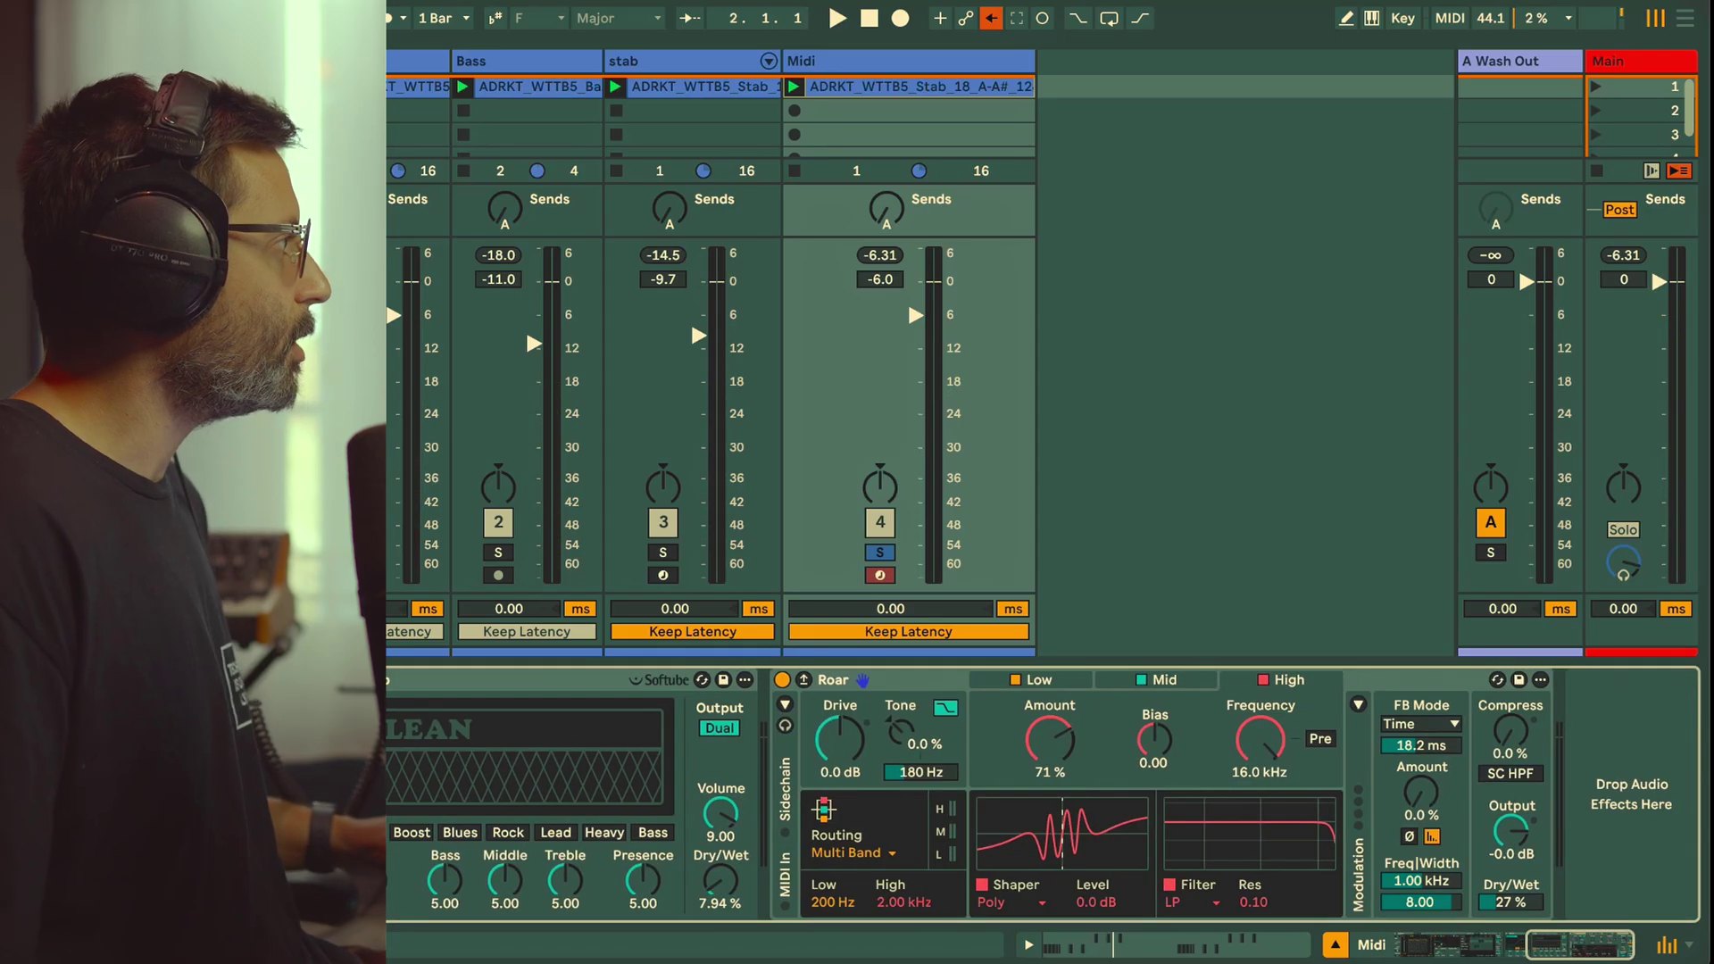
scroll(1022, 794, right, 8)
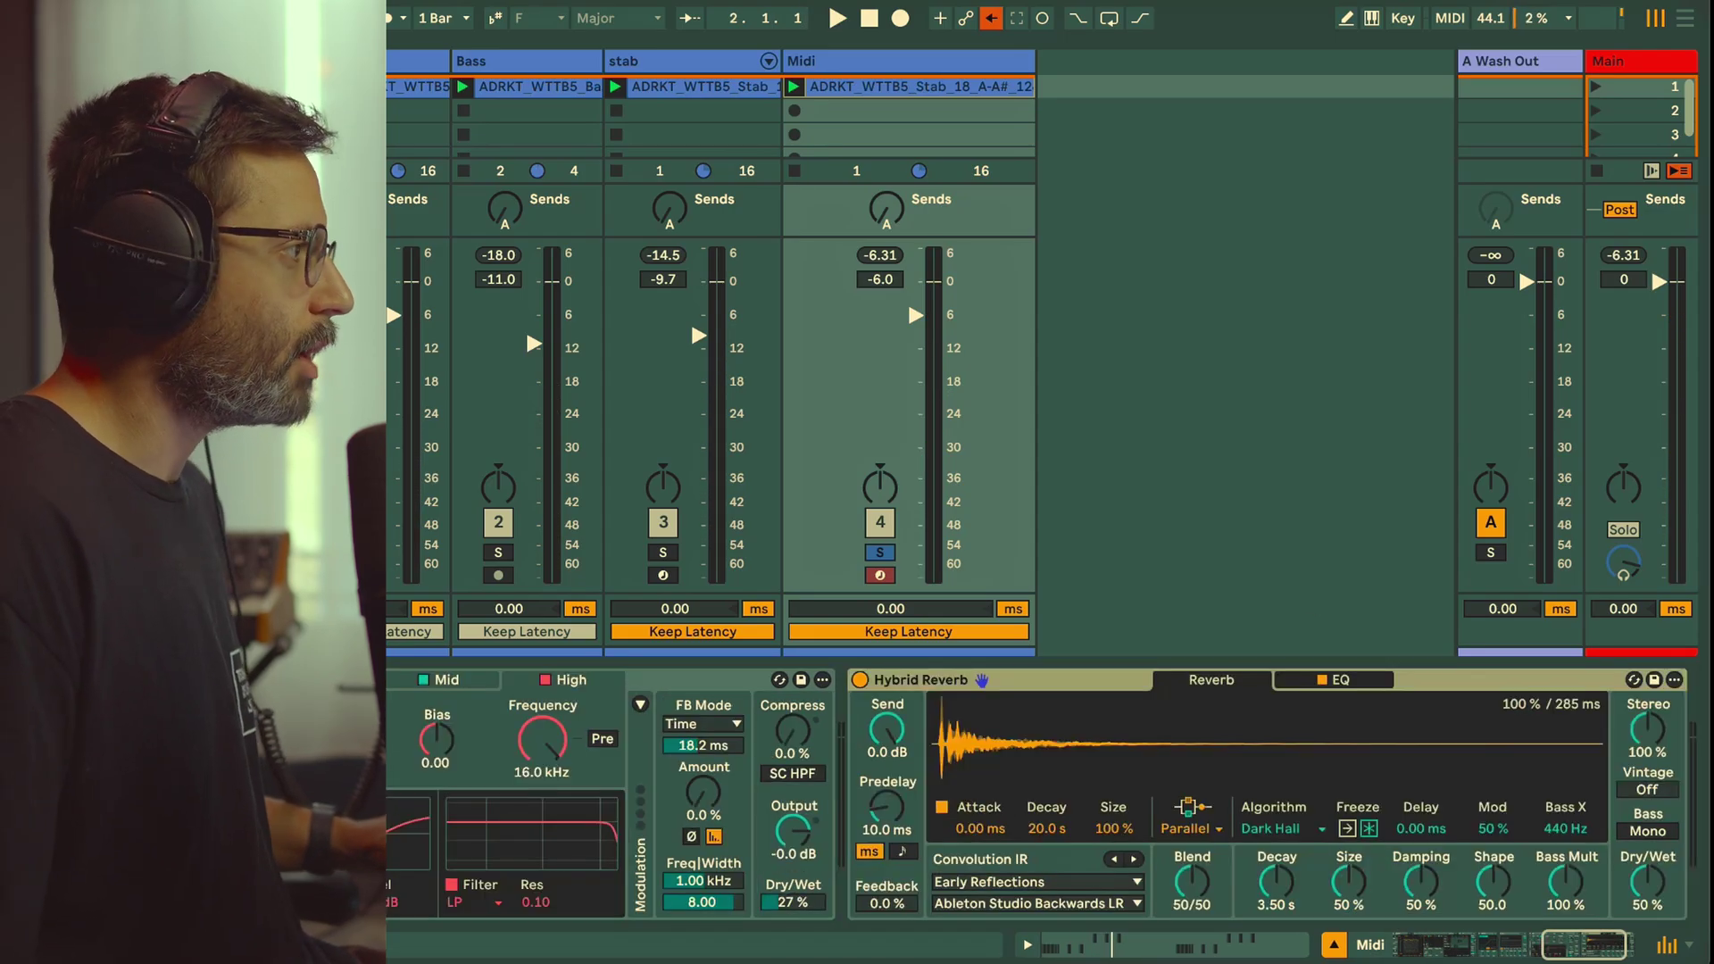
click(1174, 829)
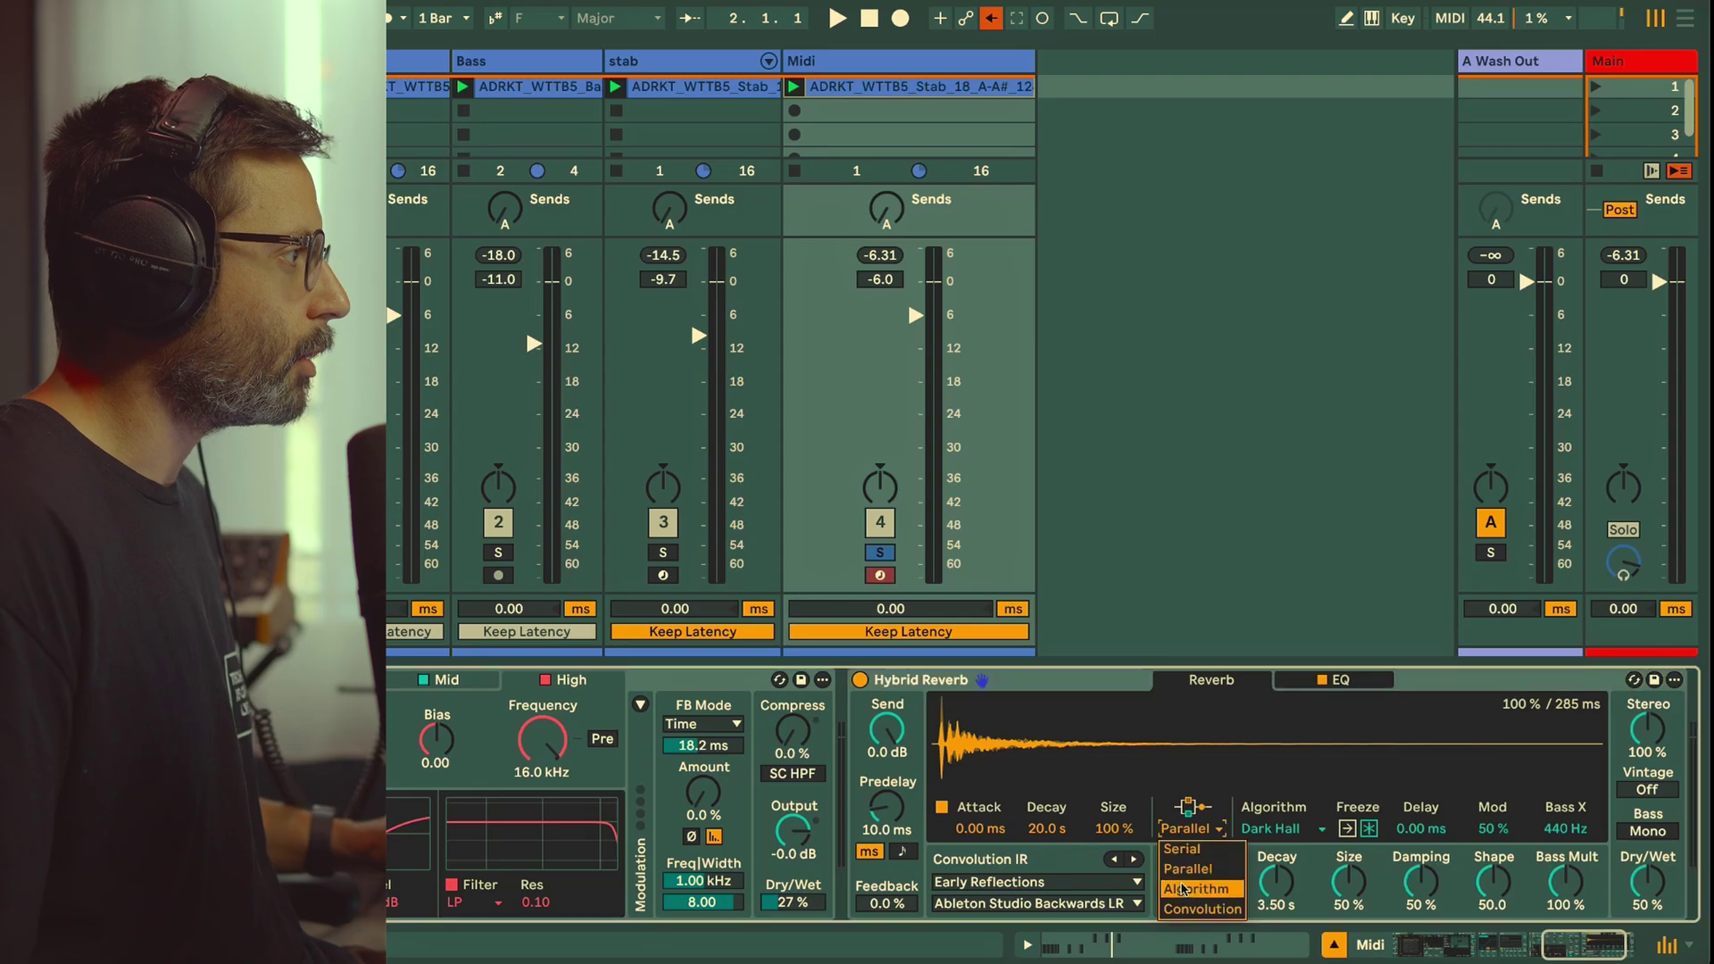
click(1180, 888)
key(space)
key(space)
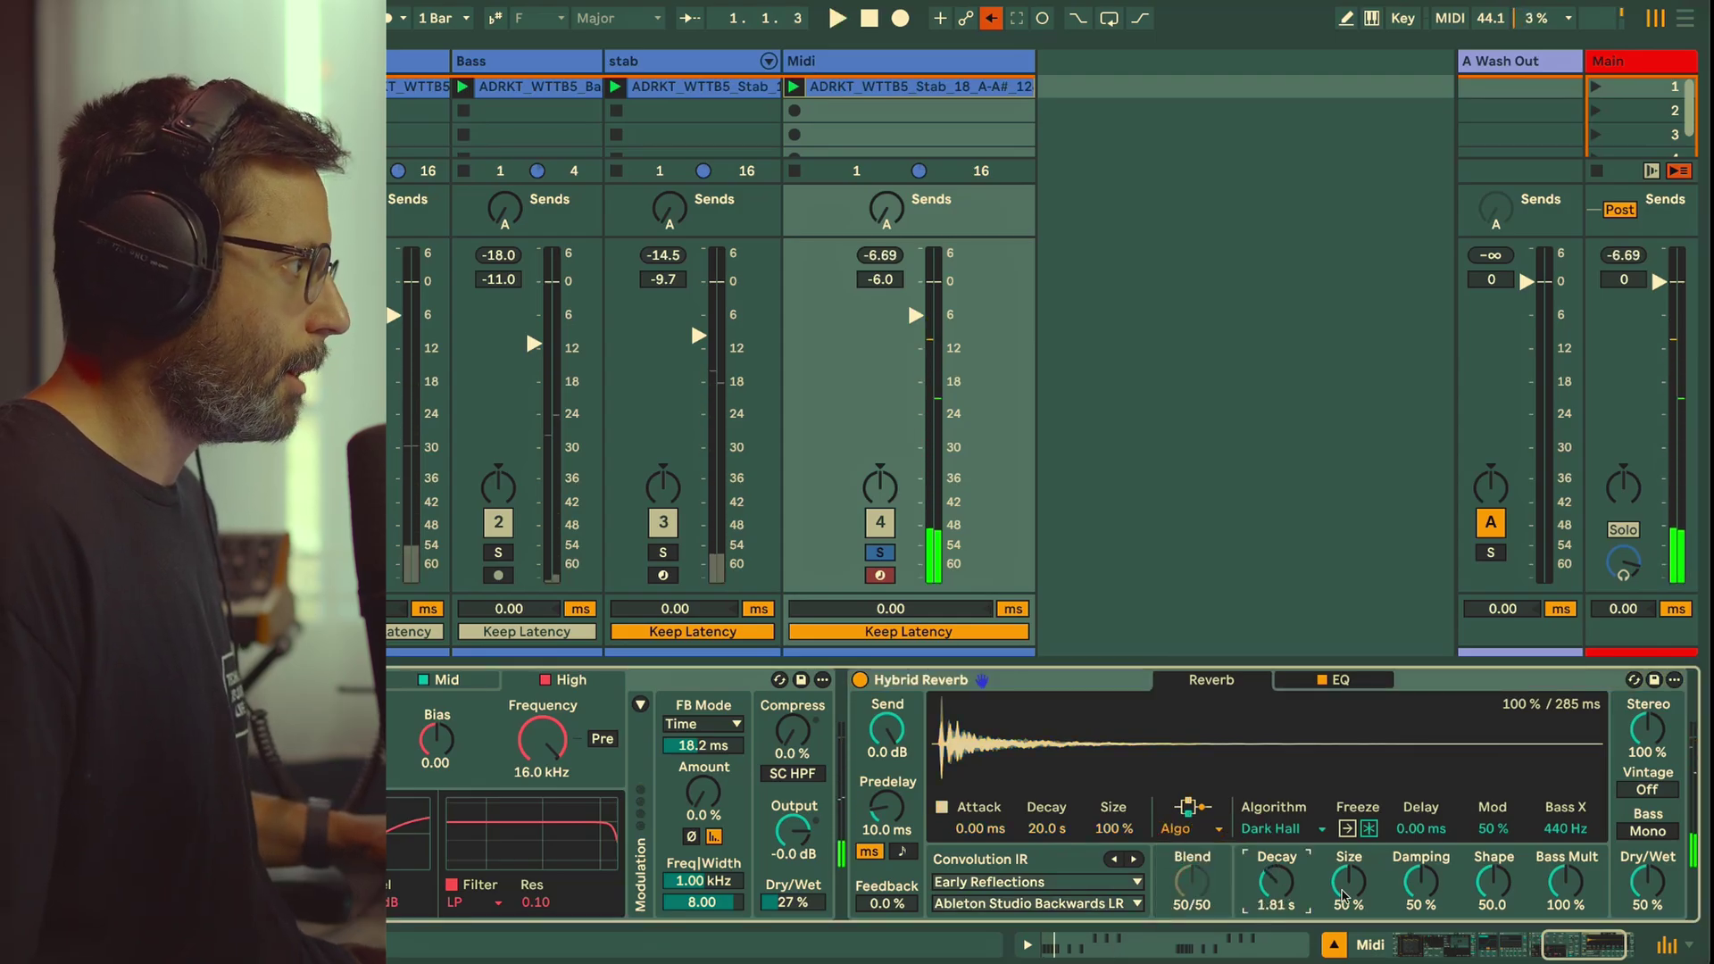
Step: Set Hybrid Reverb's size to 75%, damping to 83% and shape to 69, and listen to the stab
drag(1345, 895, 1492, 865)
click(1493, 882)
key(space)
key(space)
key(space)
Step: Set Hybrid Reverb's dry/wet to 31% and its bass multiplier to 56% while auditioning the stab
drag(1647, 882, 1647, 904)
key(space)
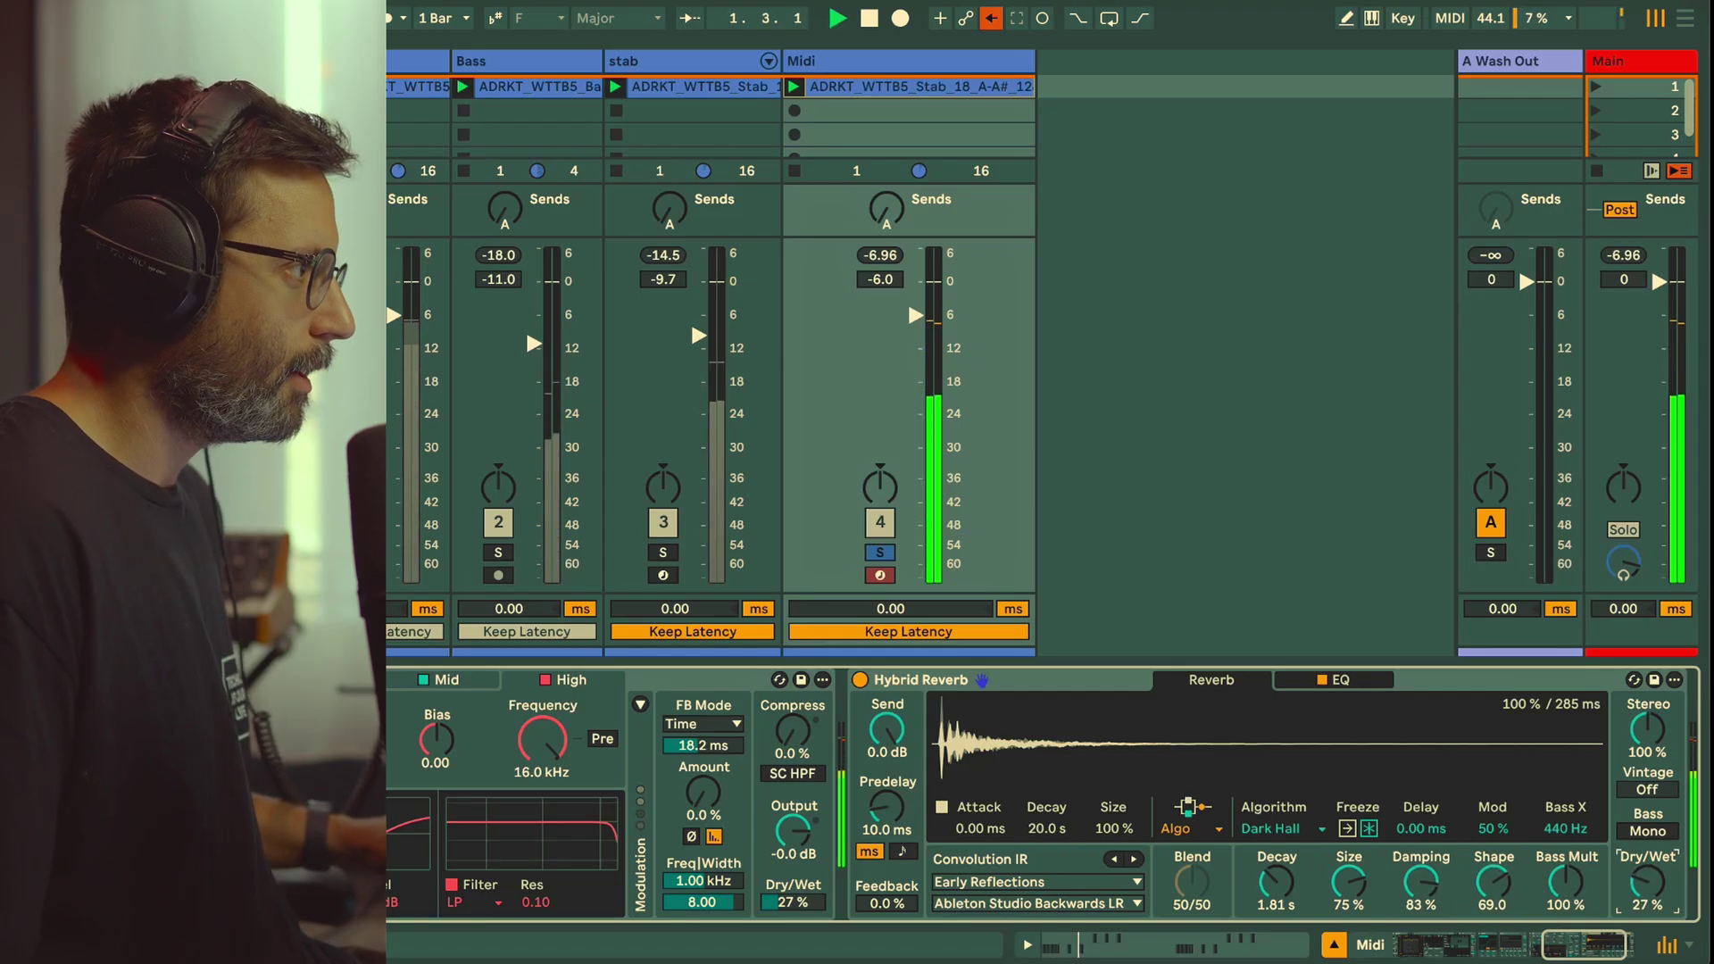
key(space)
drag(1647, 882, 1565, 909)
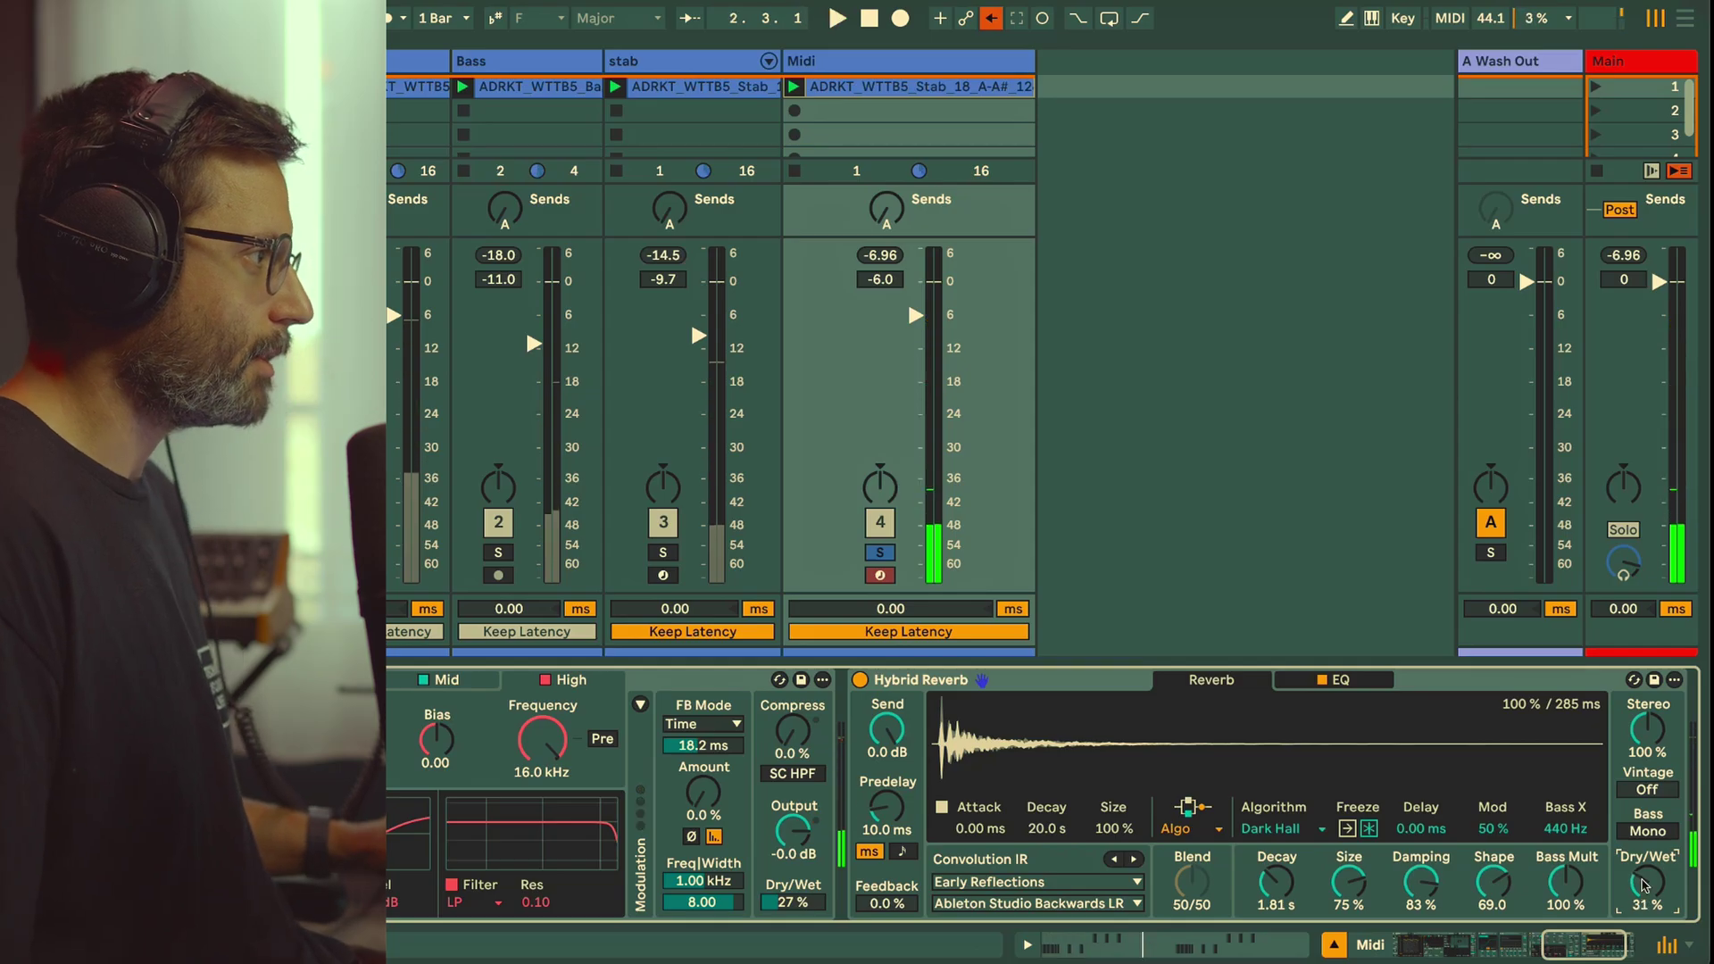
key(space)
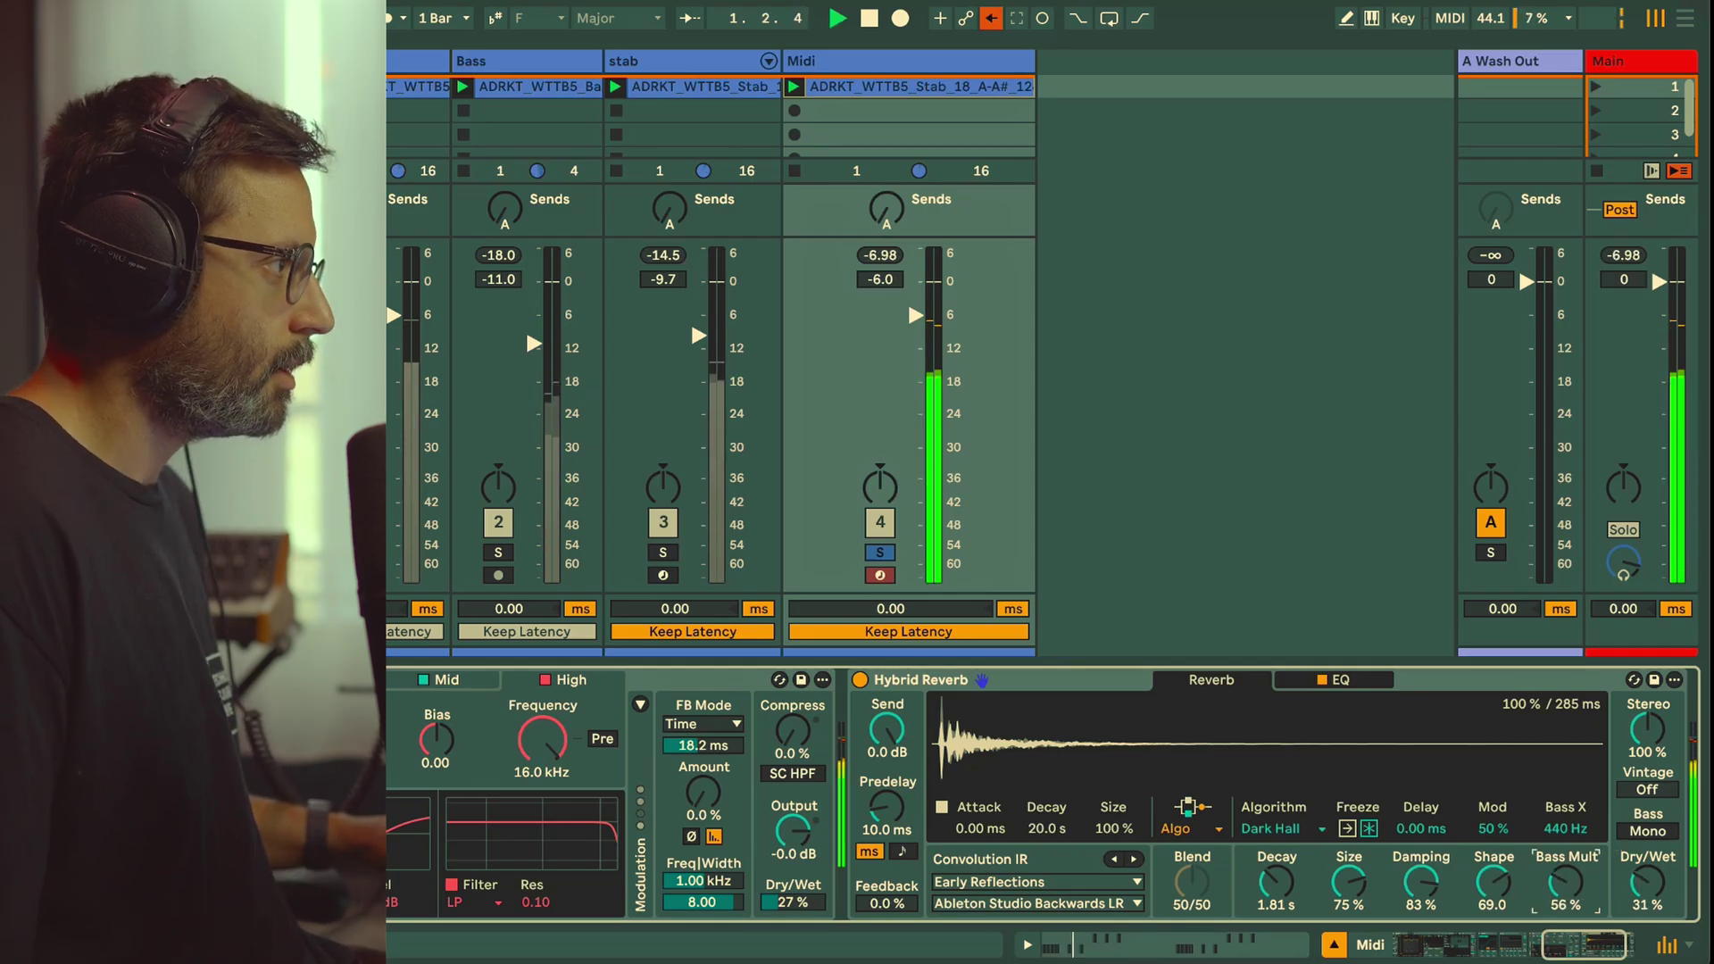
Step: Refine the reverb's algorithm with 51% bass multiplier, a 1.00 kHz bass crossover and 0% modulation
key(space)
key(space)
drag(1565, 828, 1565, 813)
key(space)
drag(1468, 836, 1467, 883)
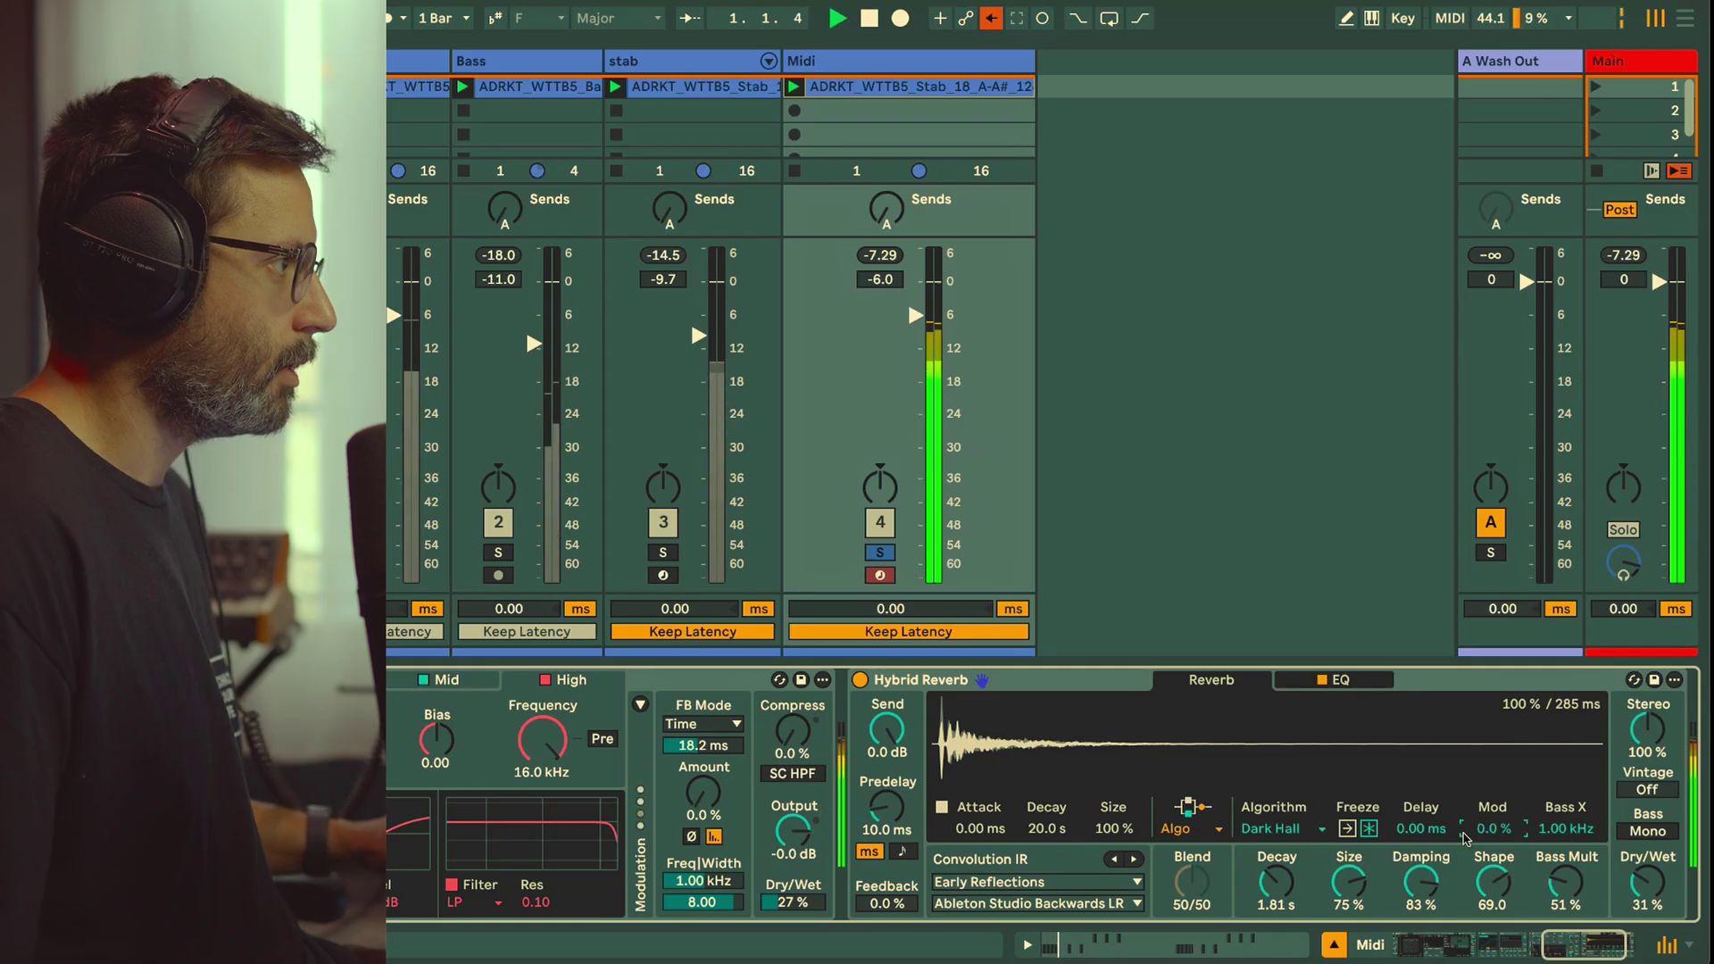
Step: Widen Hybrid Reverb's stereo to 121% and settle its dry/wet at 28% while listening
click(1648, 729)
drag(1648, 728, 1648, 712)
key(space)
key(space)
key(space)
drag(1626, 866, 1626, 870)
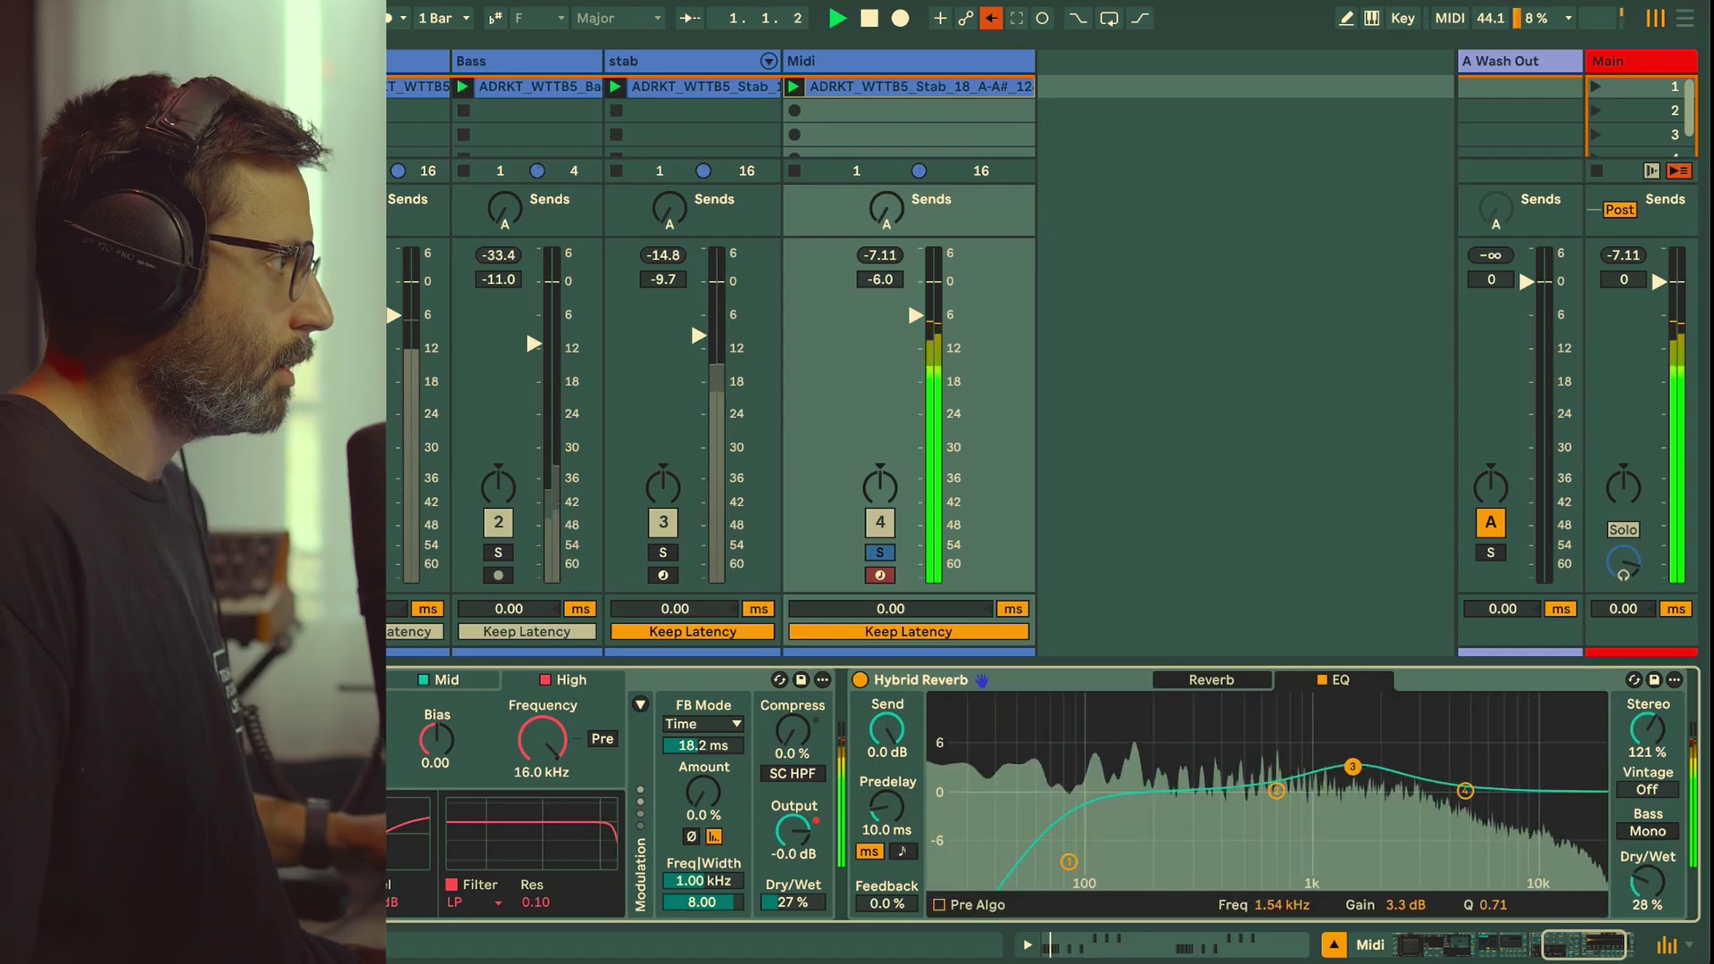
Step: Shape the reverb's EQ: shift the band 3 boost higher, shelve band 4 at 14.5 kHz by -6.7 dB and raise the low cut
drag(1352, 768, 1568, 841)
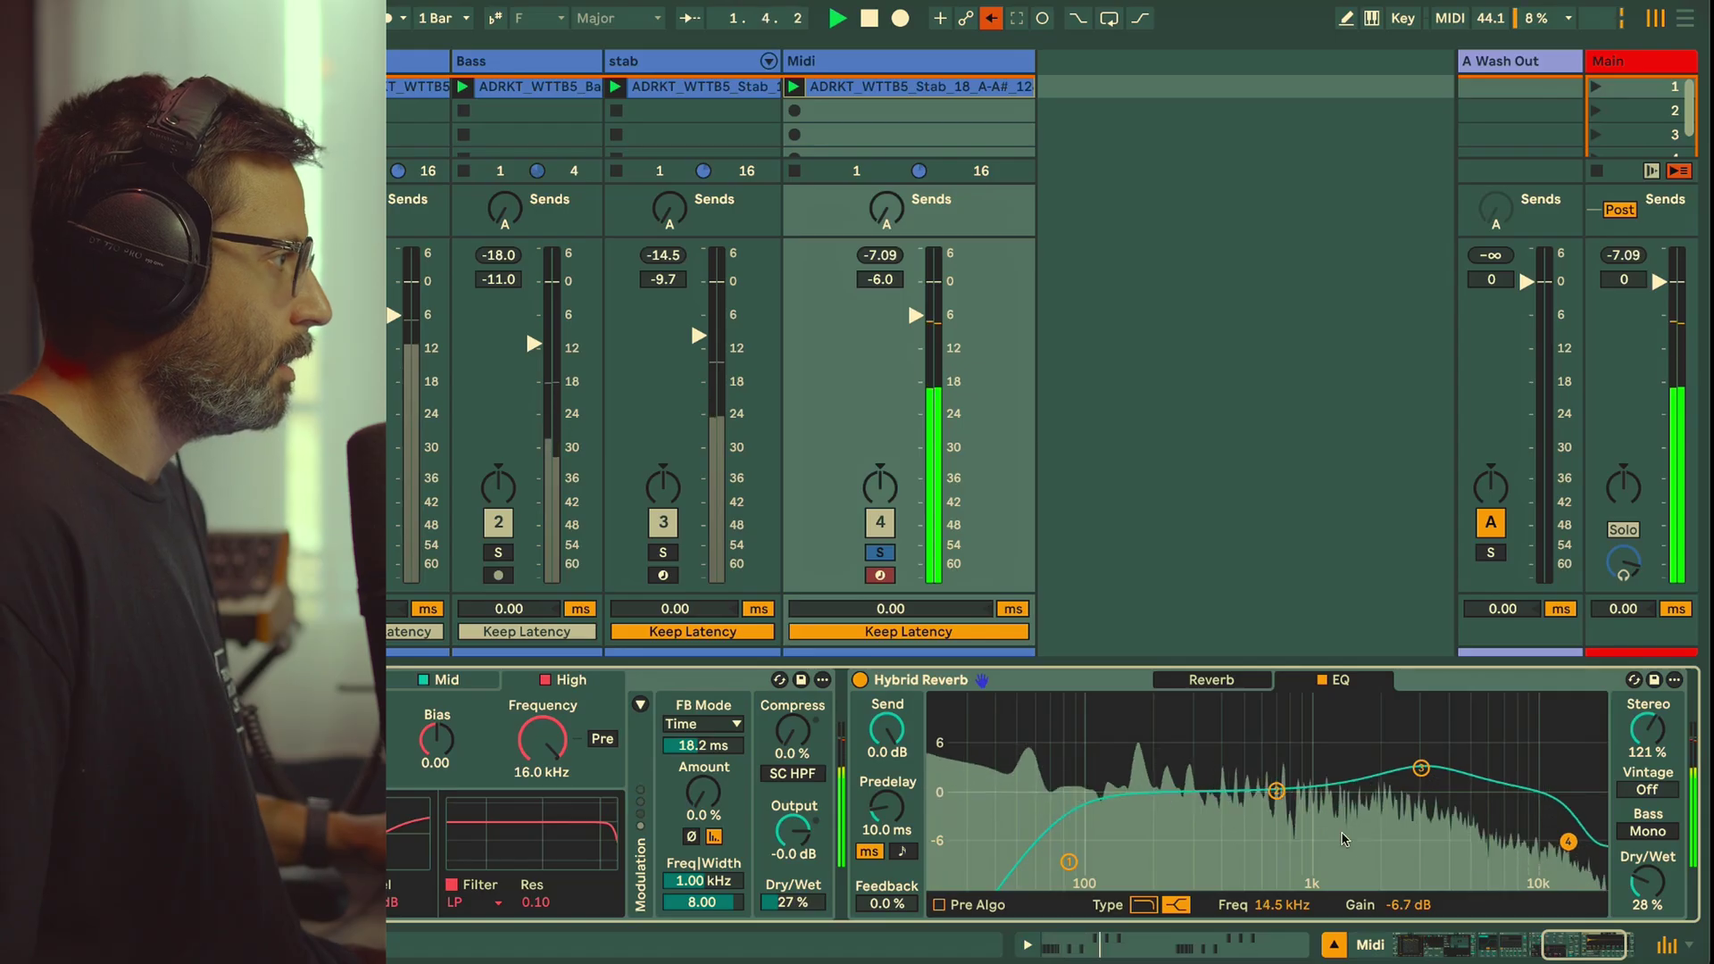
key(space)
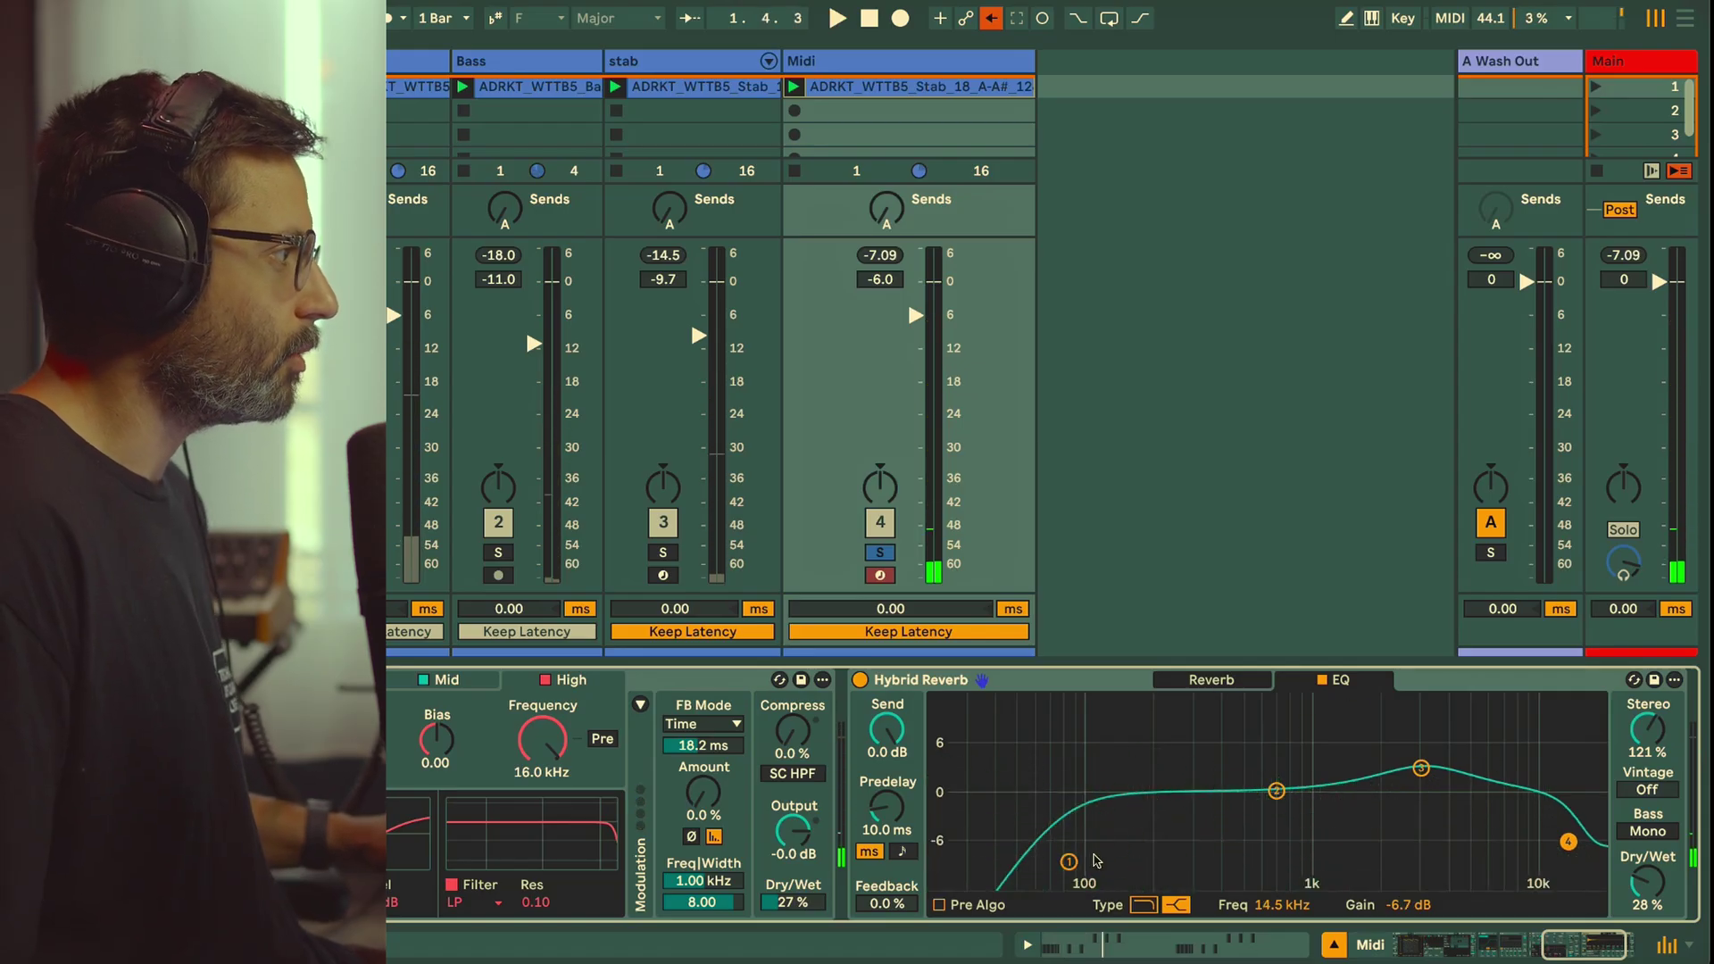
key(space)
drag(1071, 861, 1145, 861)
key(space)
click(1246, 683)
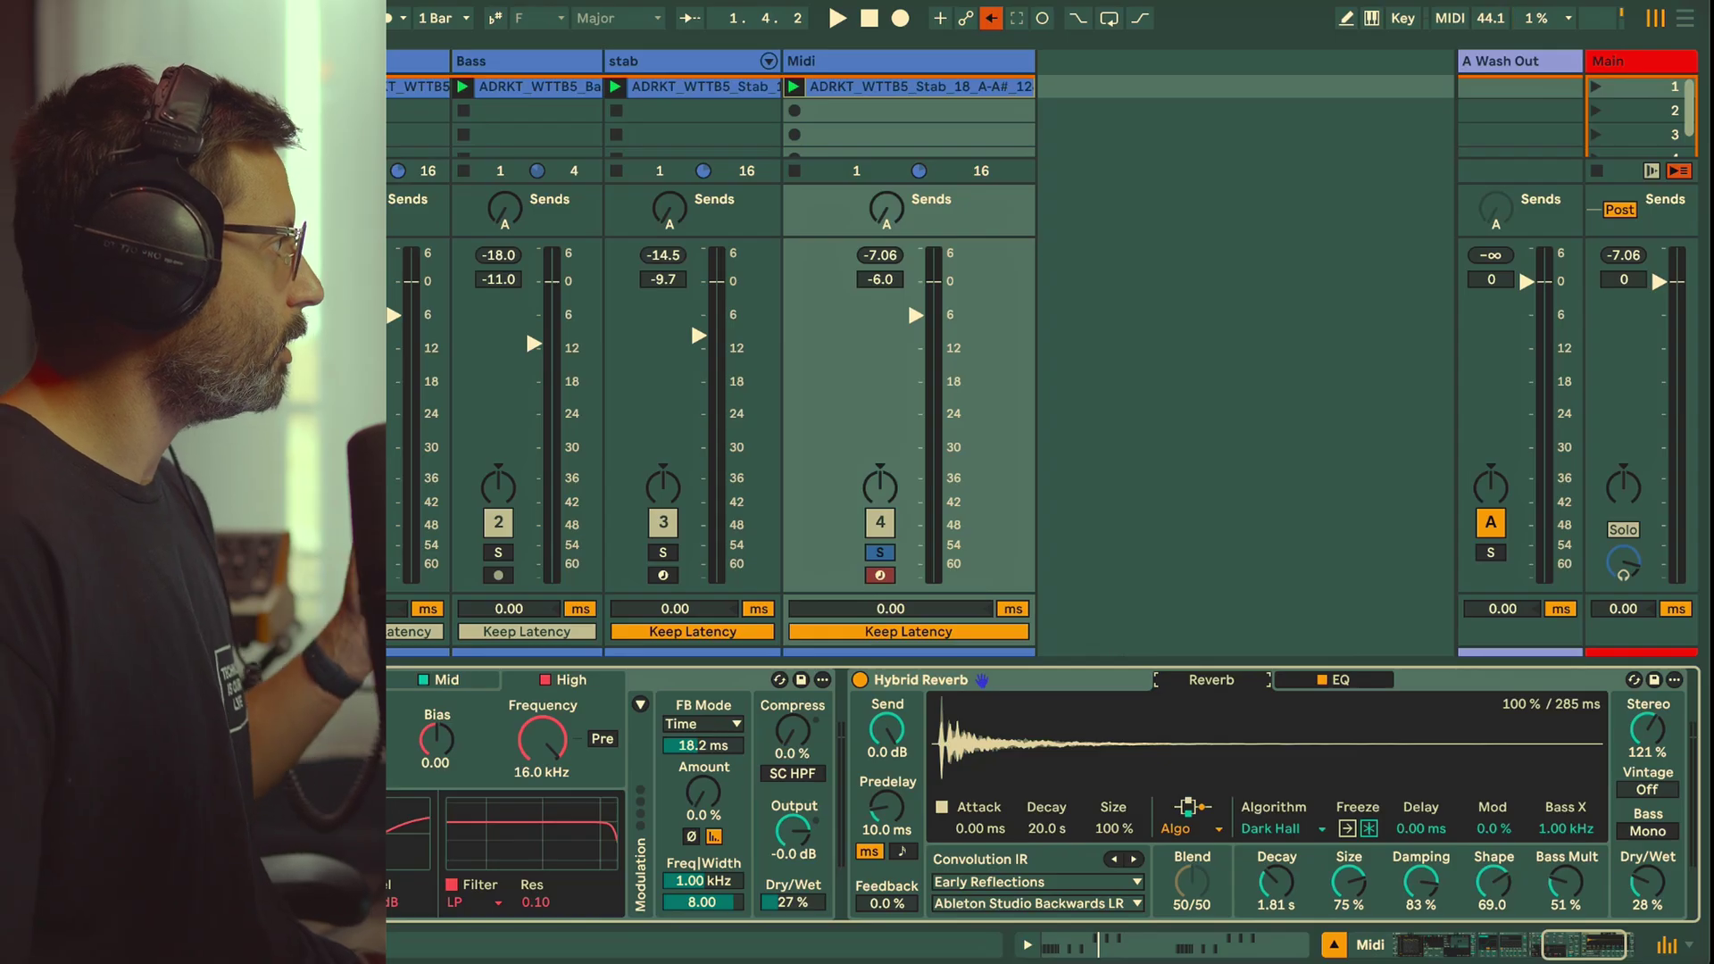
Step: Add a Drum Buss after Hybrid Reverb, turn on its compressor and pull the trim down to -16.9 dB
double_click(232, 357)
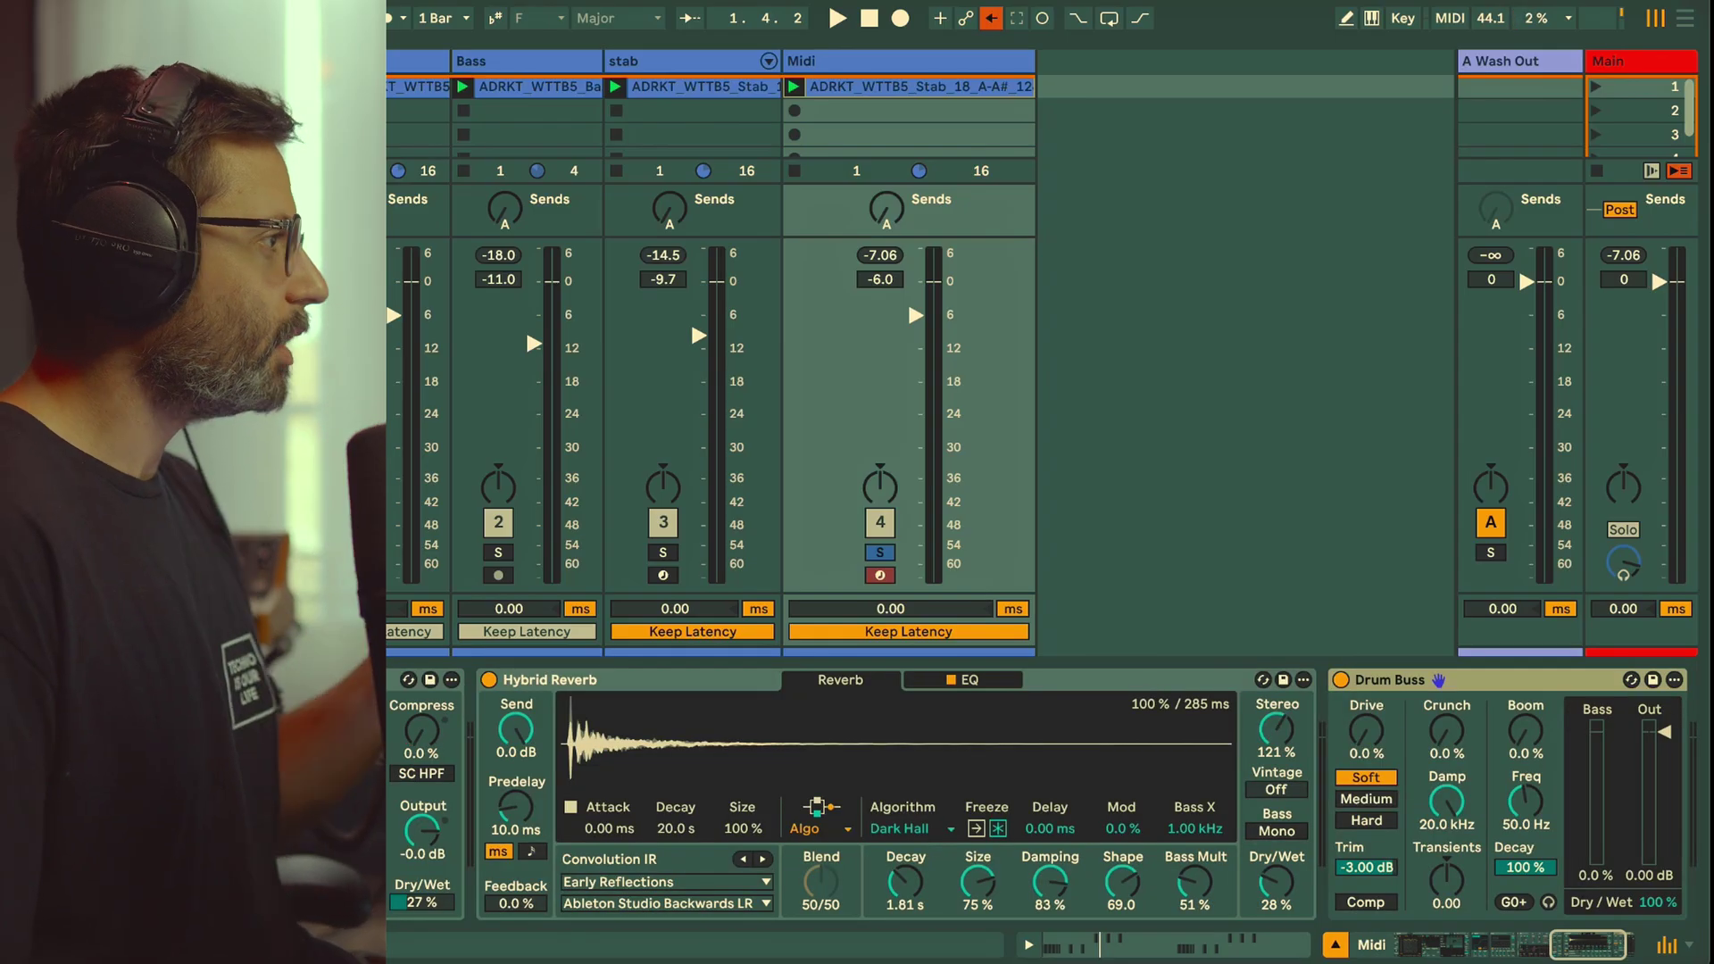
click(1491, 681)
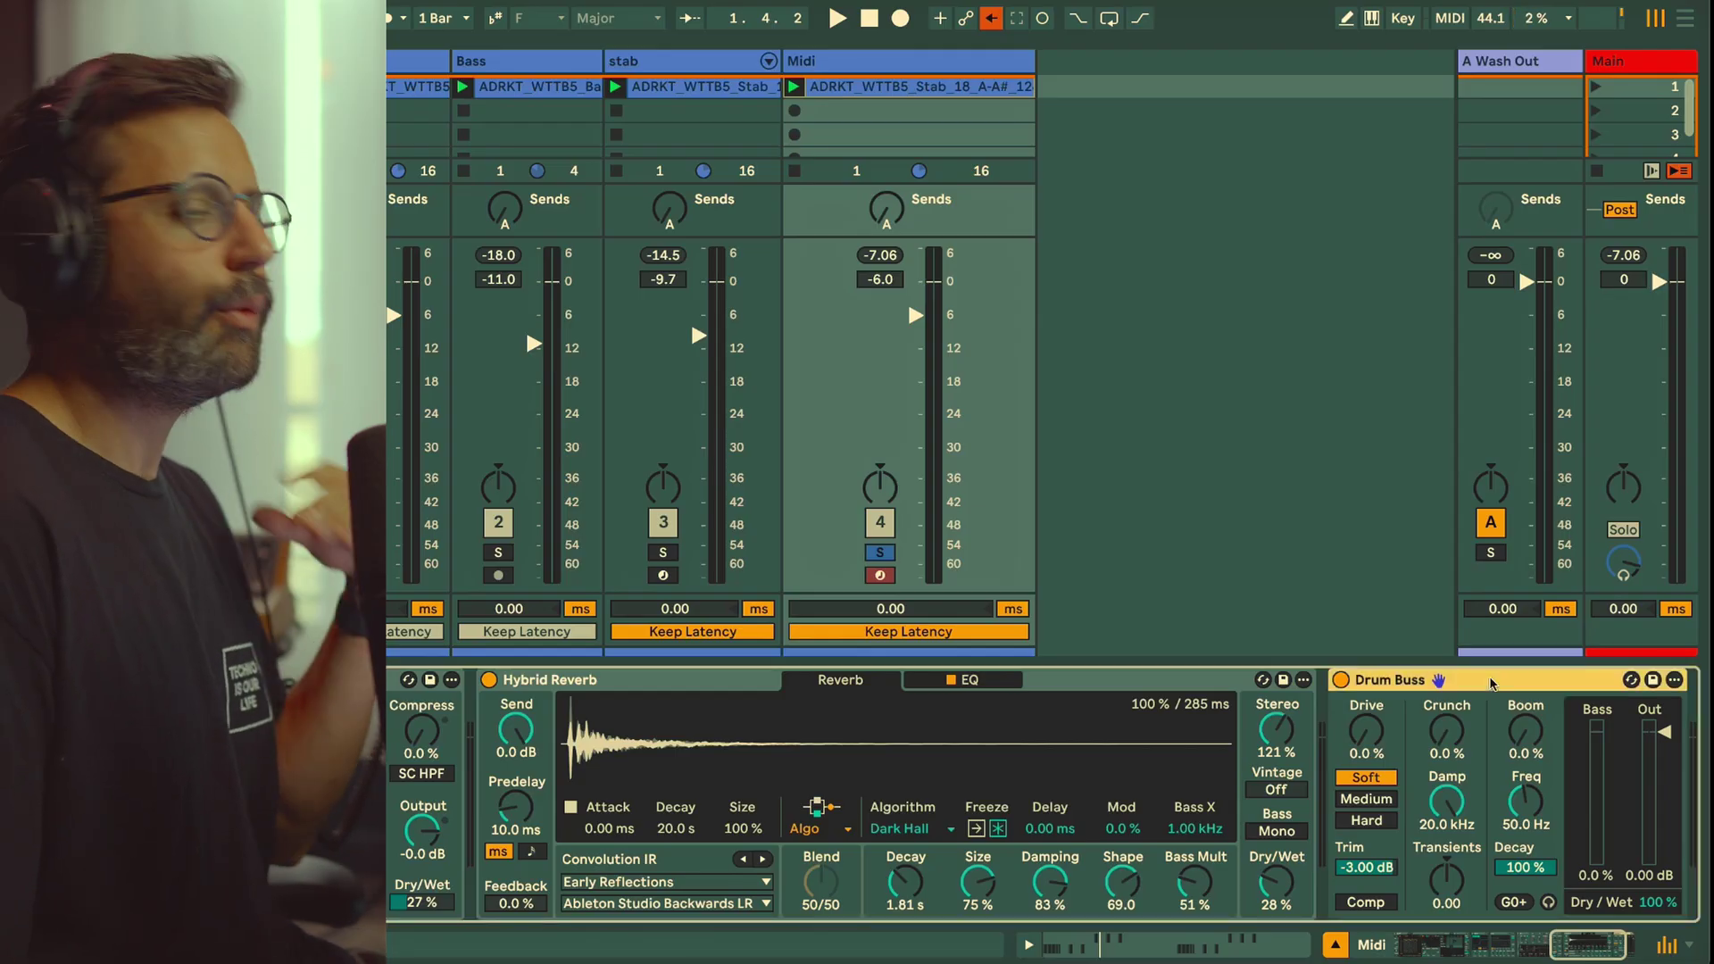
drag(1385, 865, 1385, 901)
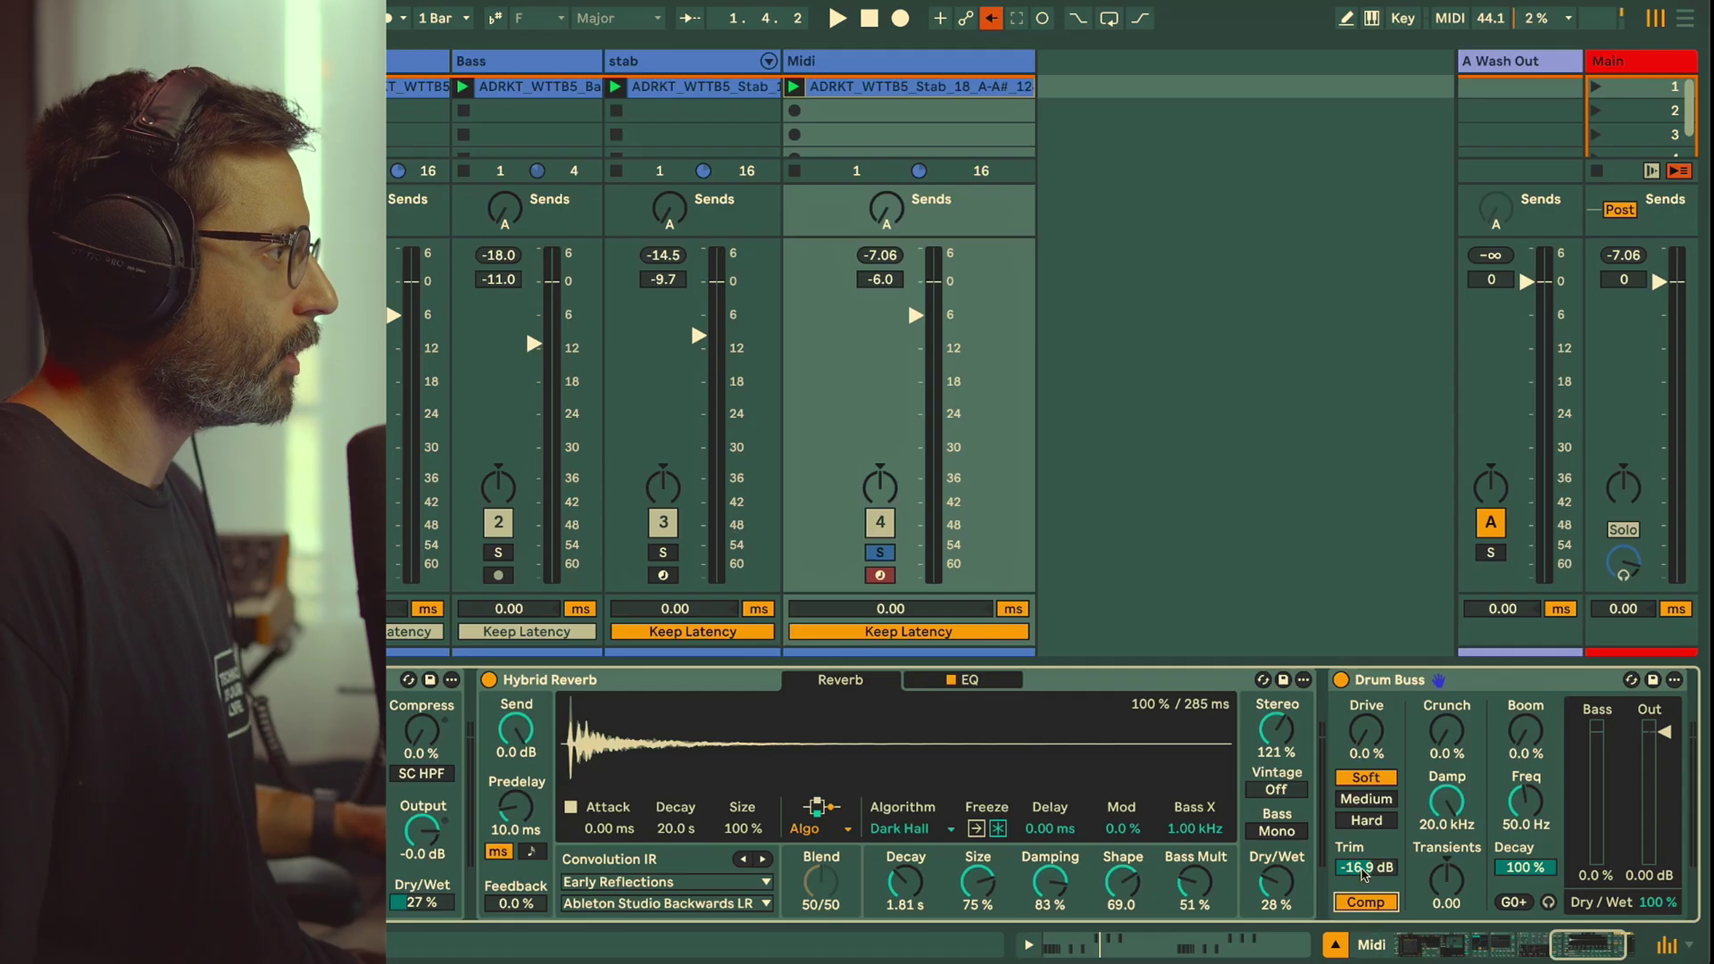
Step: Audition Drum Buss's input trim and settle it at 0.00 dB
key(space)
key(space)
key(space)
drag(1364, 870, 1364, 786)
key(space)
key(space)
key(space)
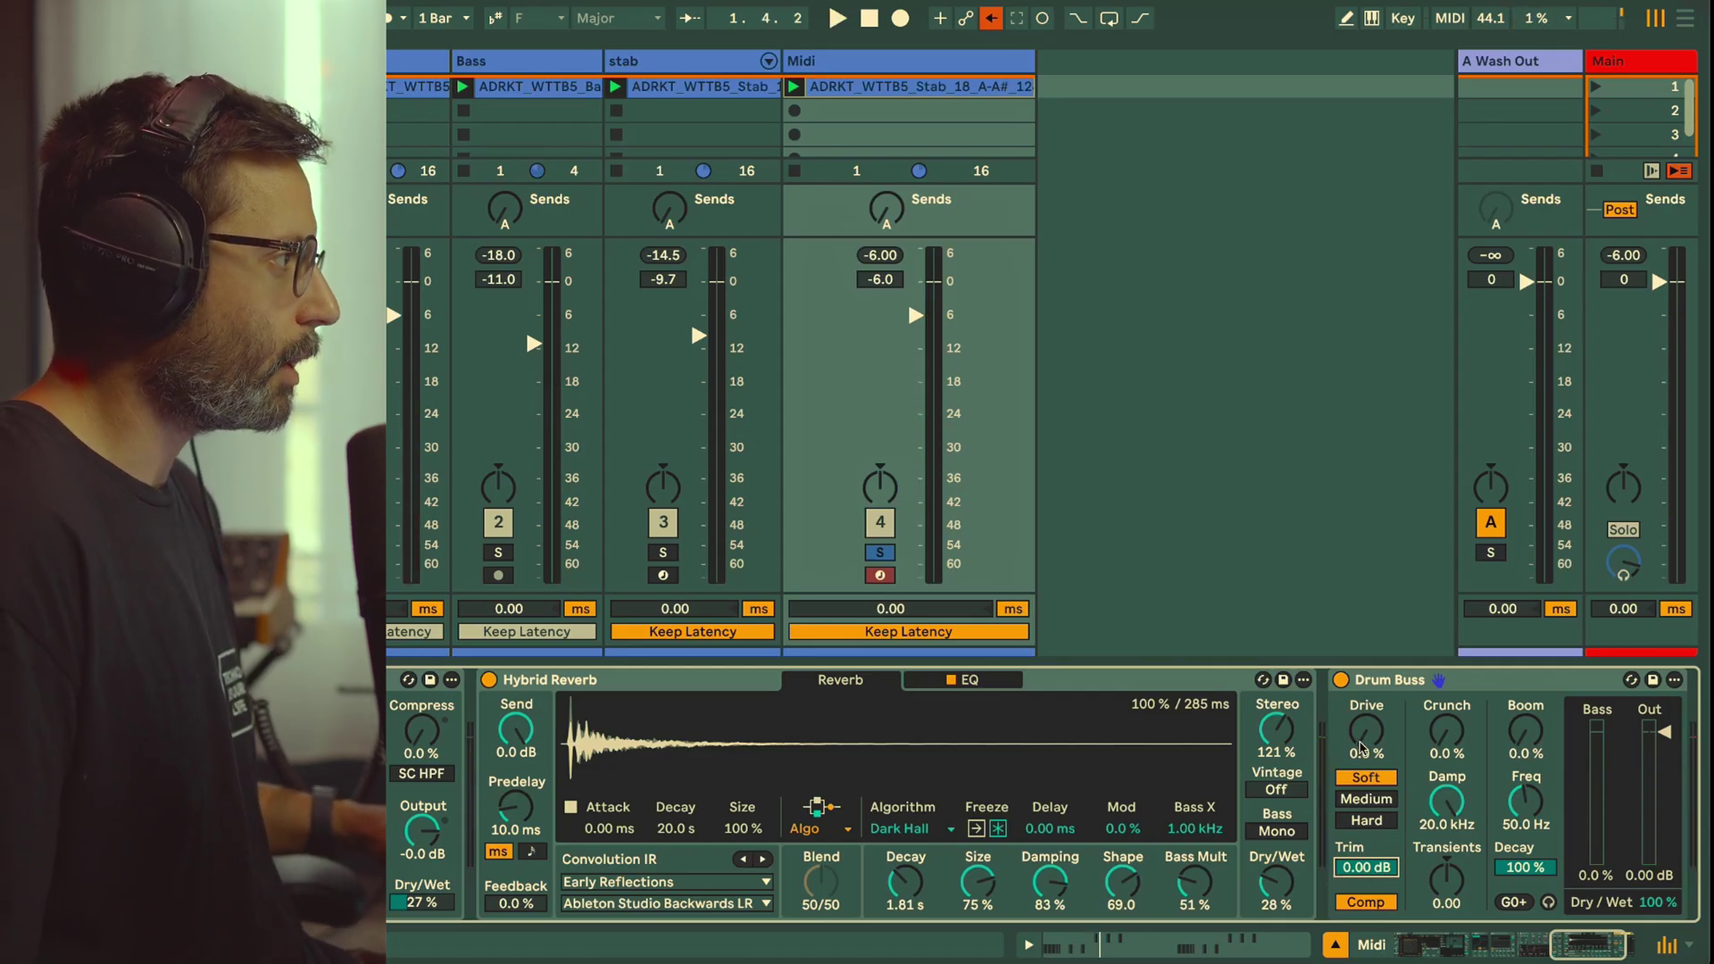
Step: Set Drum Buss's drive to 19% and crunch to 48% while listening
drag(1361, 748, 1406, 701)
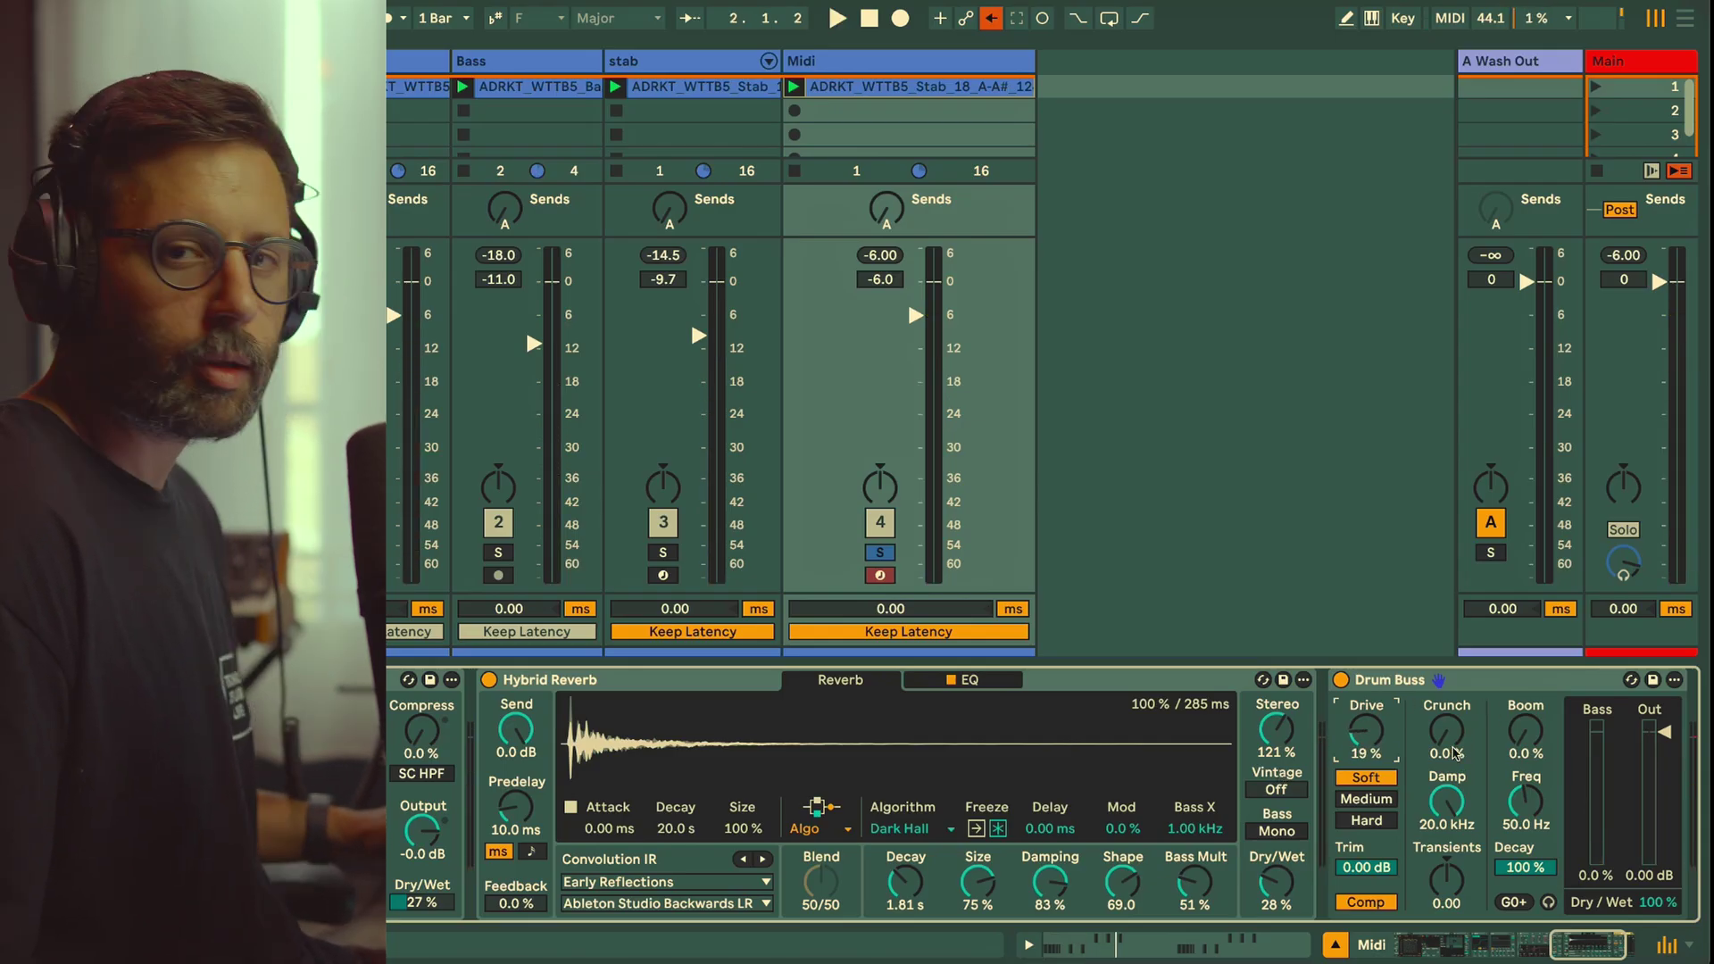
key(space)
mouse_move(1453, 753)
mouse_down()
mouse_move(1453, 714)
mouse_move(1454, 753)
mouse_up()
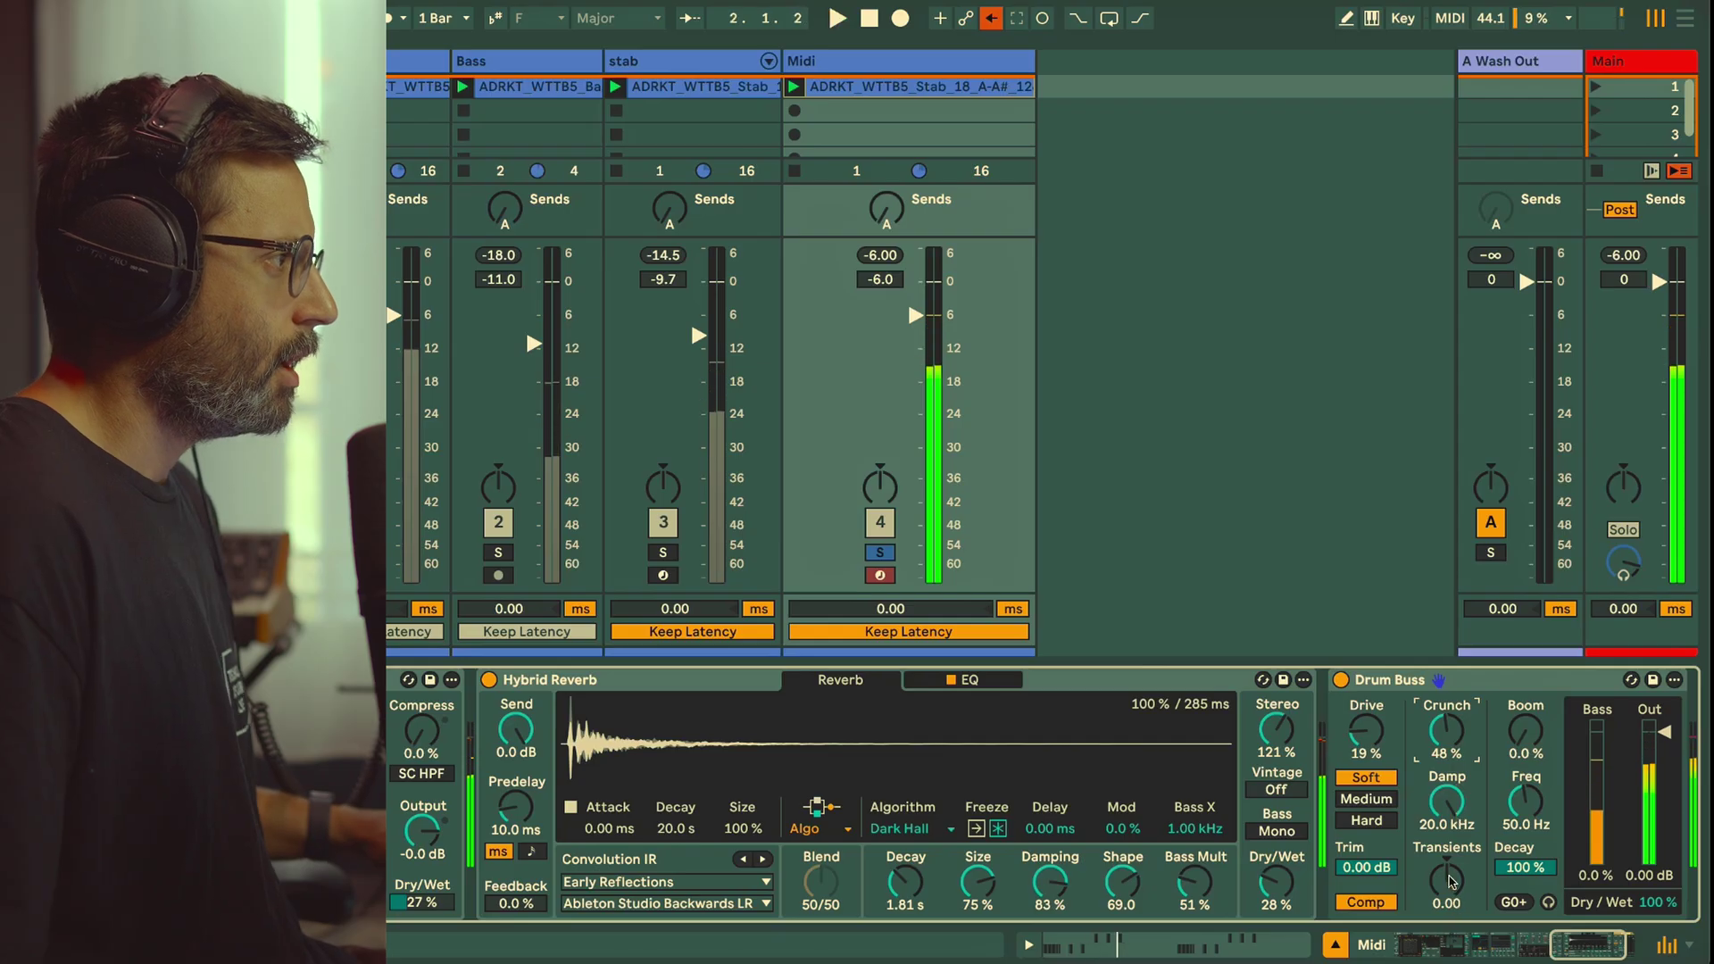
Step: Soften the attack by setting Drum Buss's transients to -0.43 and audition the result
drag(1446, 880, 1446, 896)
key(space)
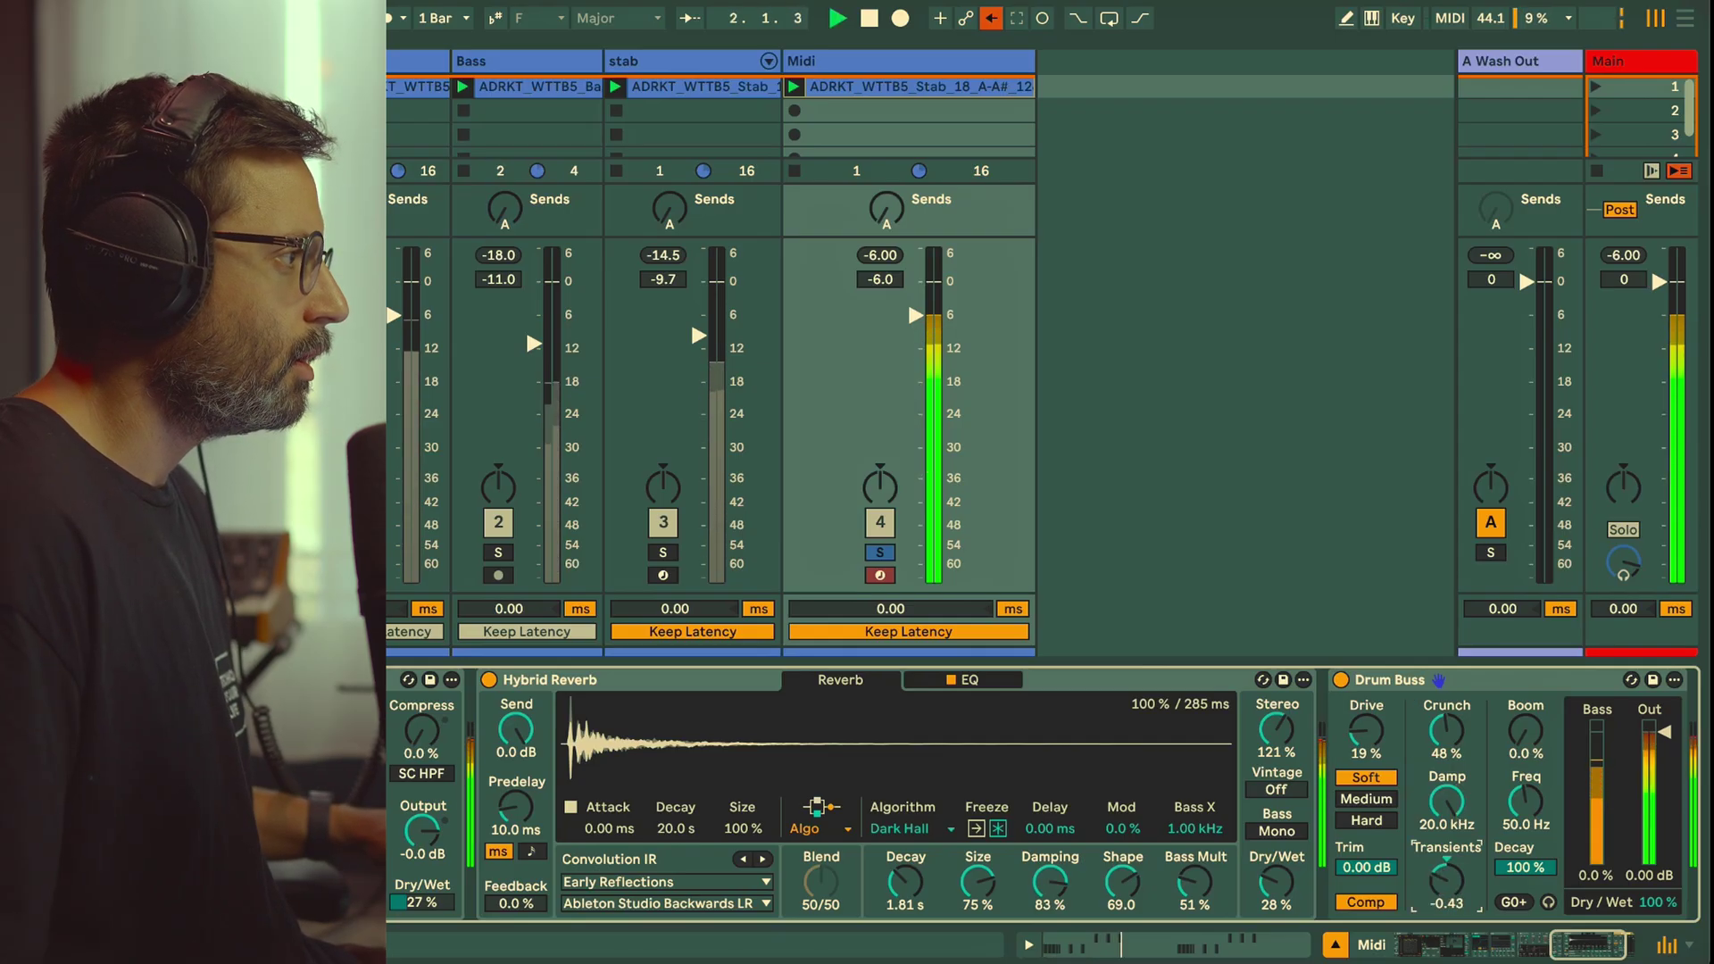
key(space)
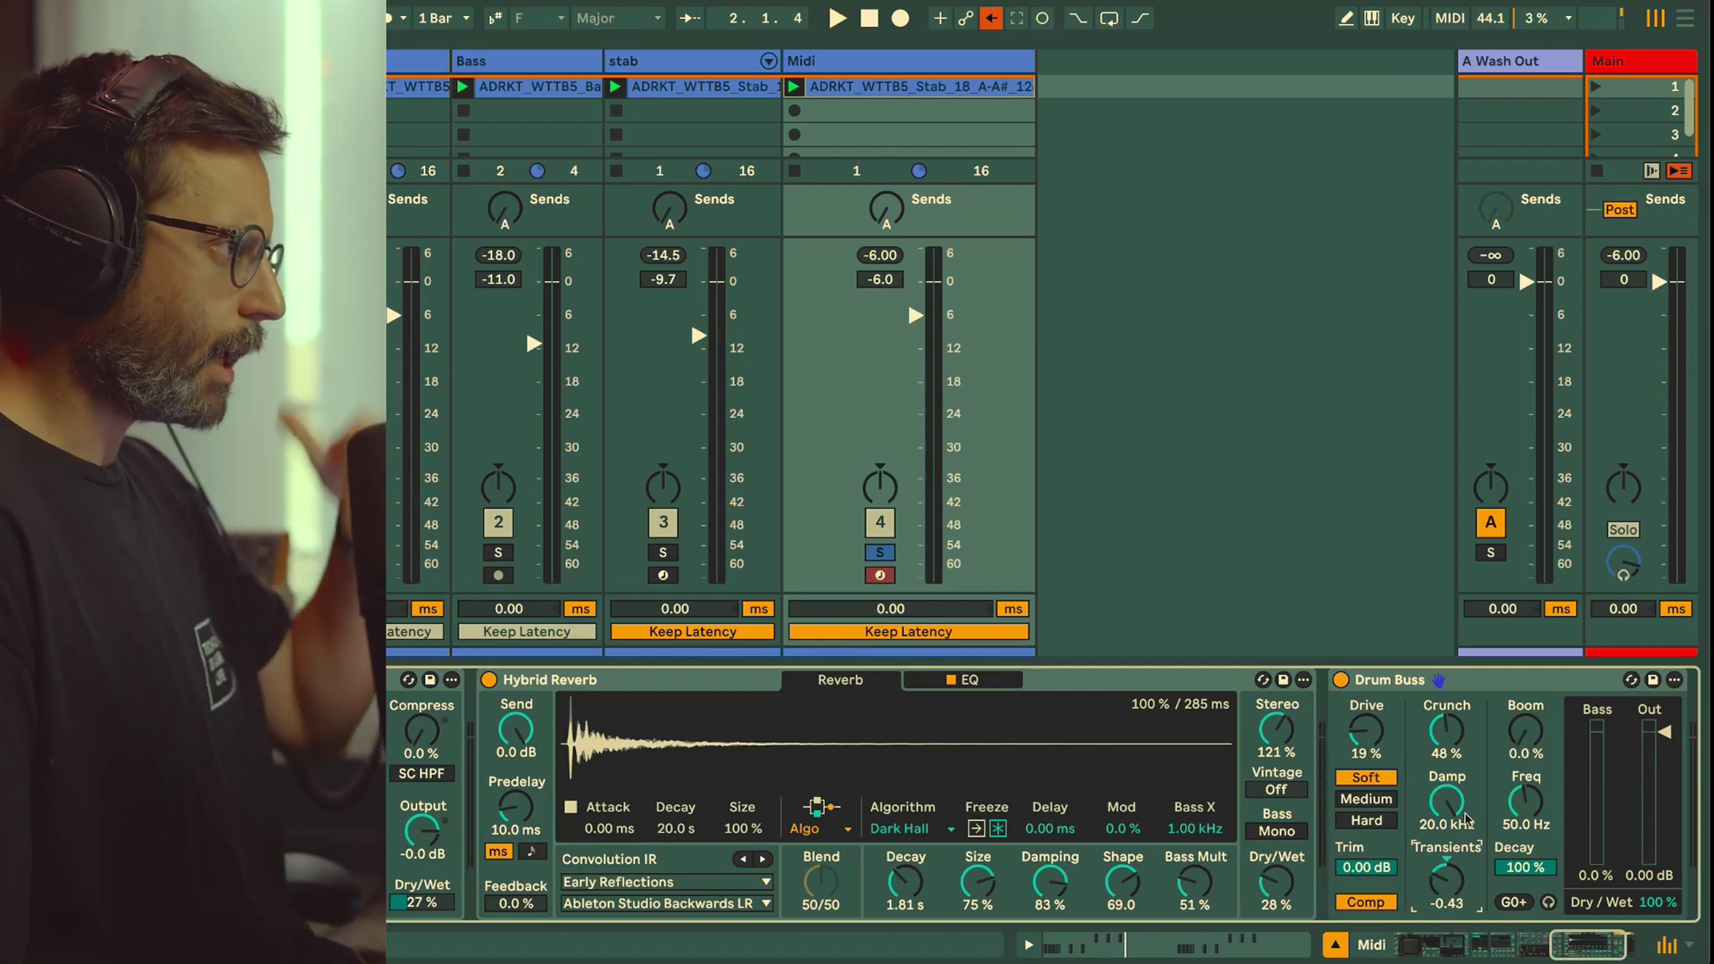
key(space)
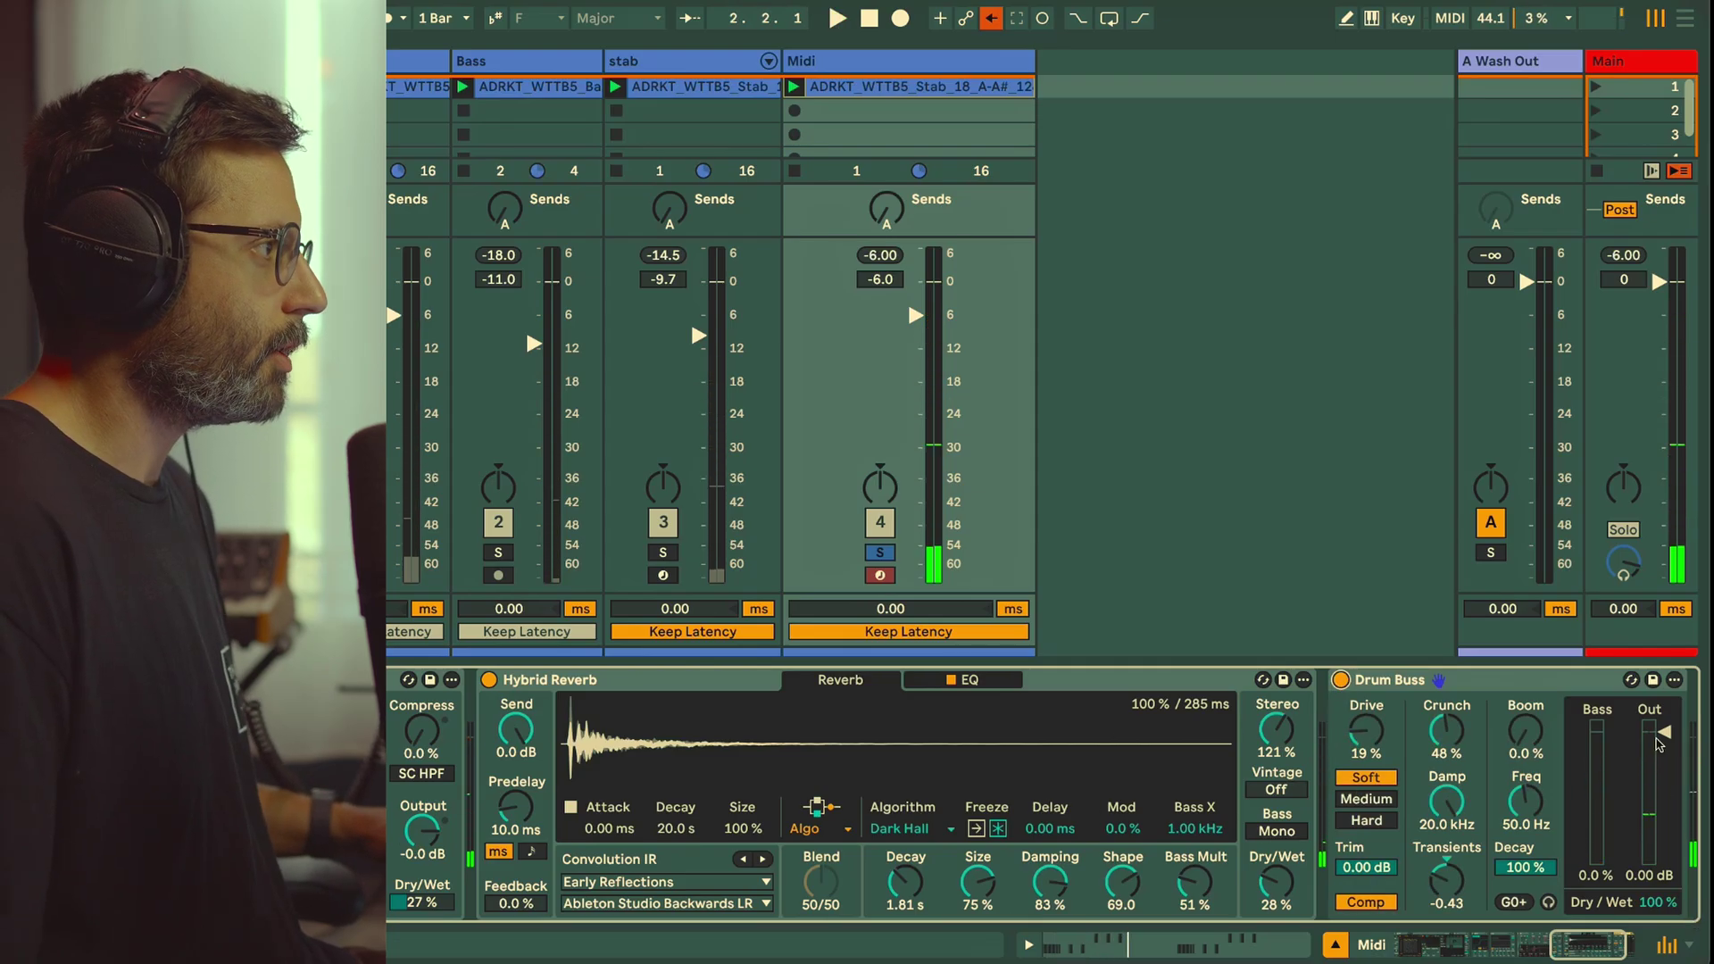
Step: Lower Drum Buss's output level while the stab plays
key(space)
mouse_move(1658, 743)
mouse_down()
mouse_move(1658, 776)
mouse_move(1664, 760)
mouse_up()
key(space)
Step: Change Wavetable's Osc 2 to Brutal Metal at 46% position, with warp 64%, fold 38% and pitch -24 st
click(1626, 946)
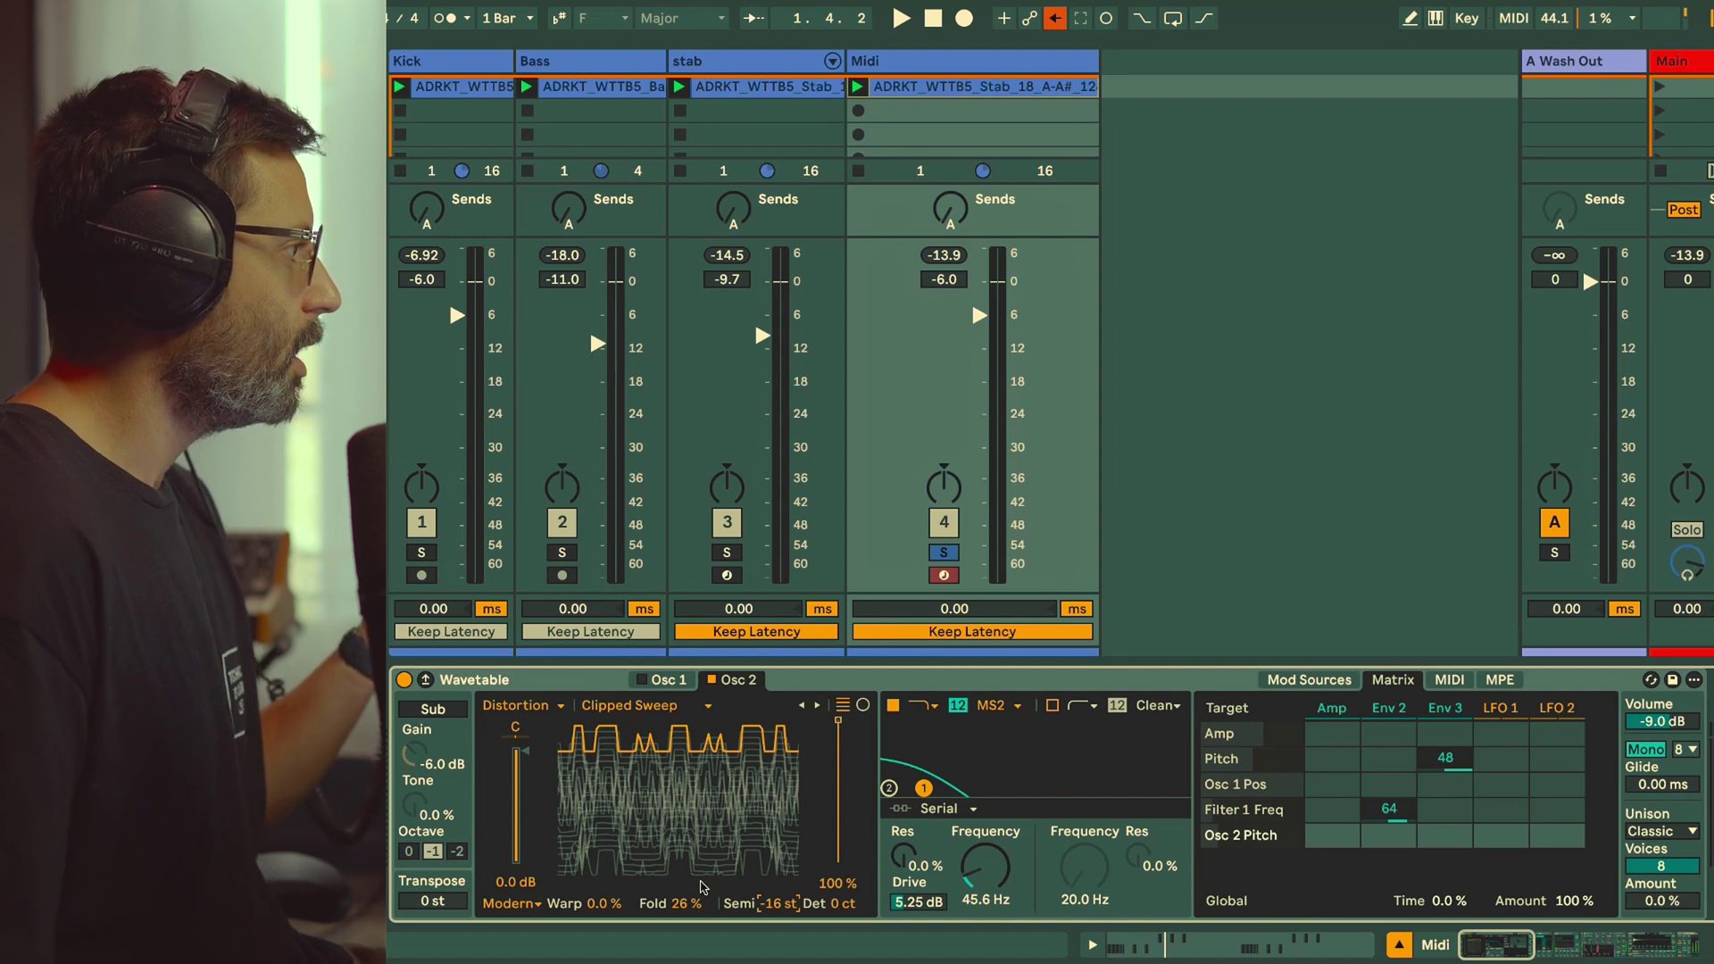
key(space)
mouse_move(692, 909)
mouse_down()
mouse_move(782, 902)
mouse_move(681, 898)
mouse_up()
key(space)
key(space)
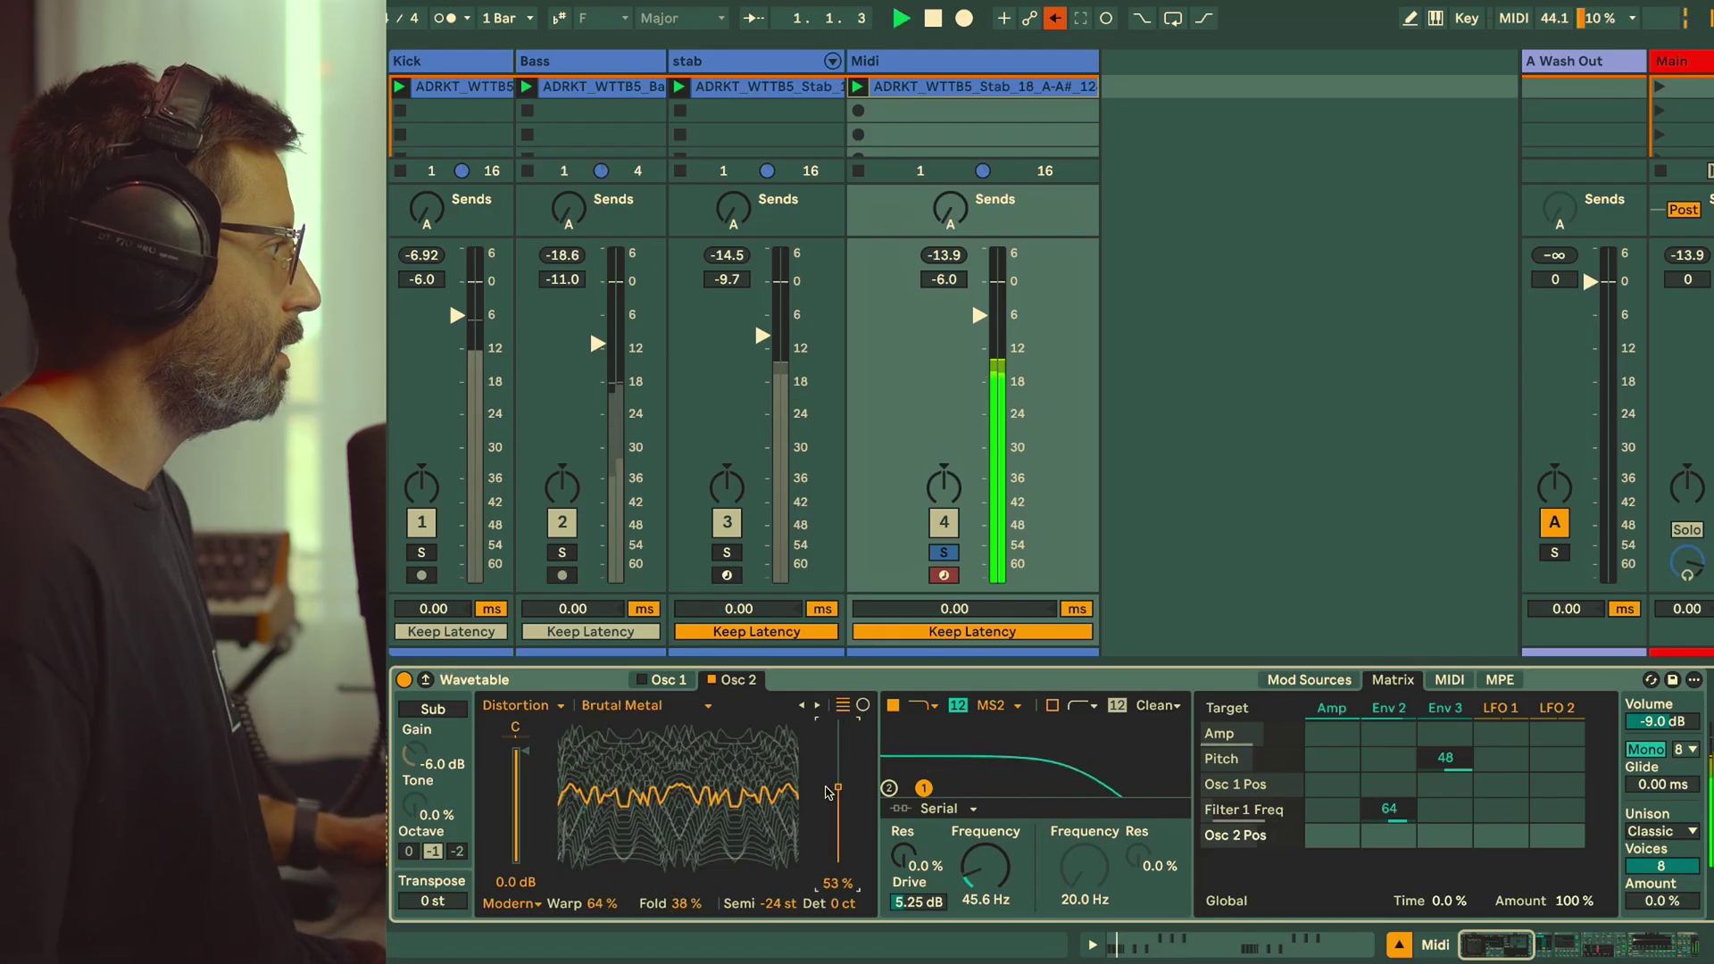
drag(838, 789, 838, 797)
key(space)
Step: Enable Wavetable's filter 2 and set its resonance to 24% and frequency to 265 Hz
click(1050, 706)
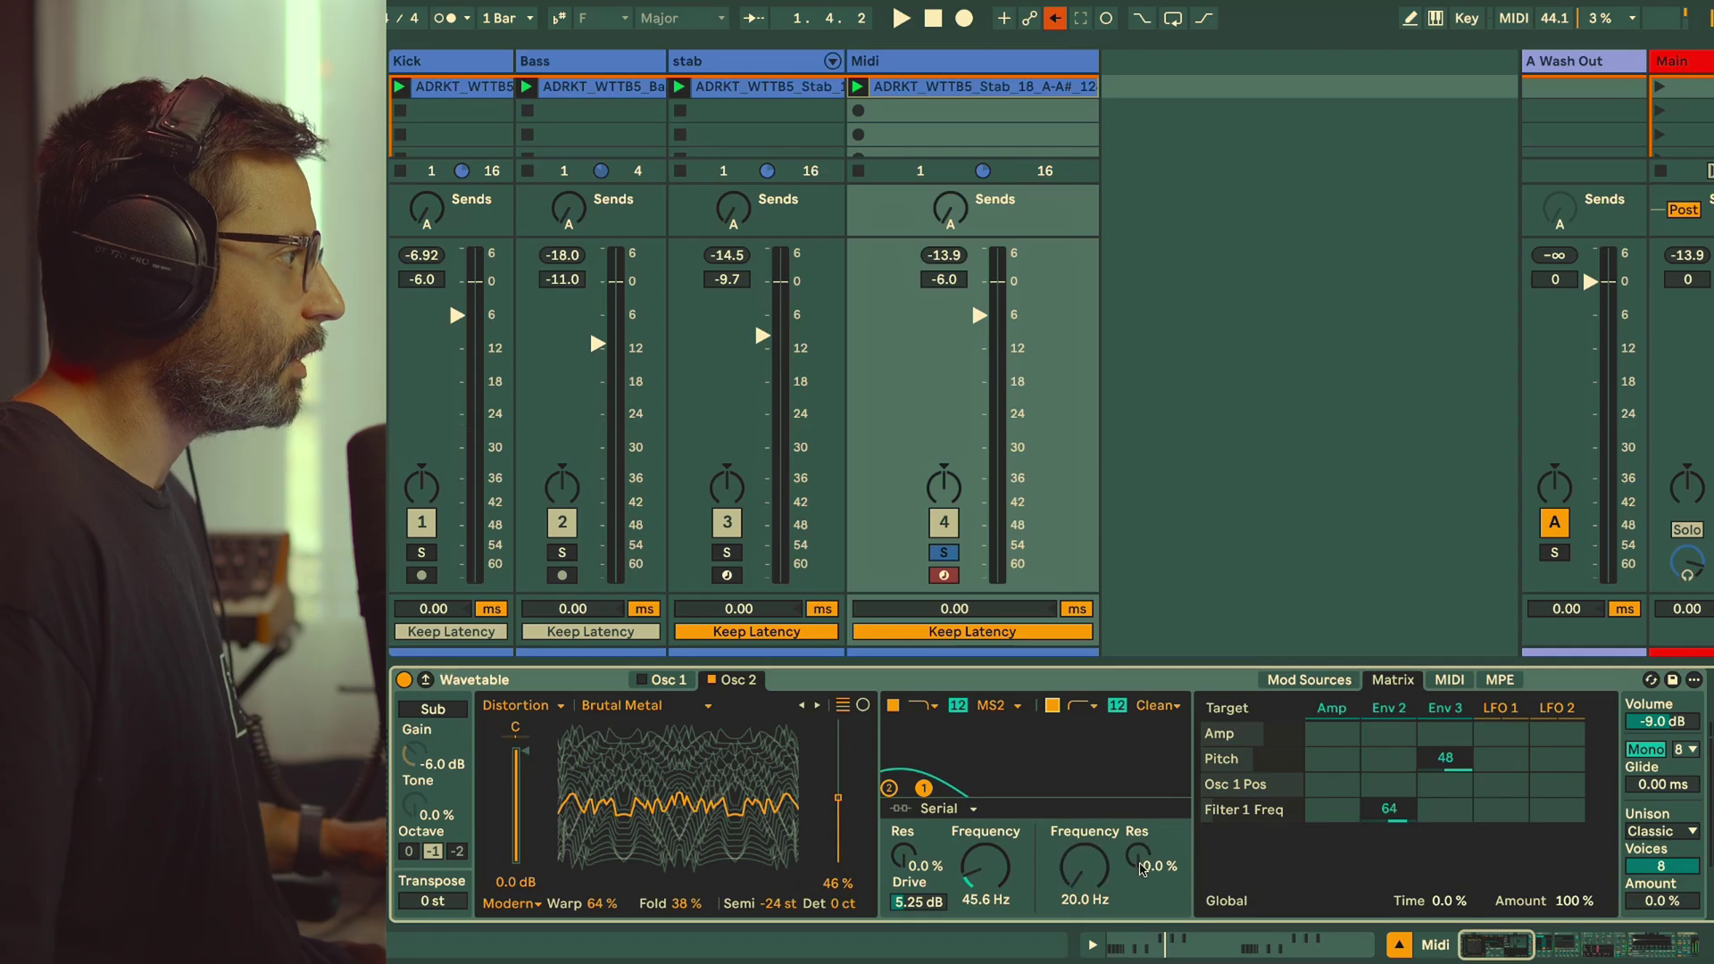
drag(1142, 867, 1085, 870)
key(space)
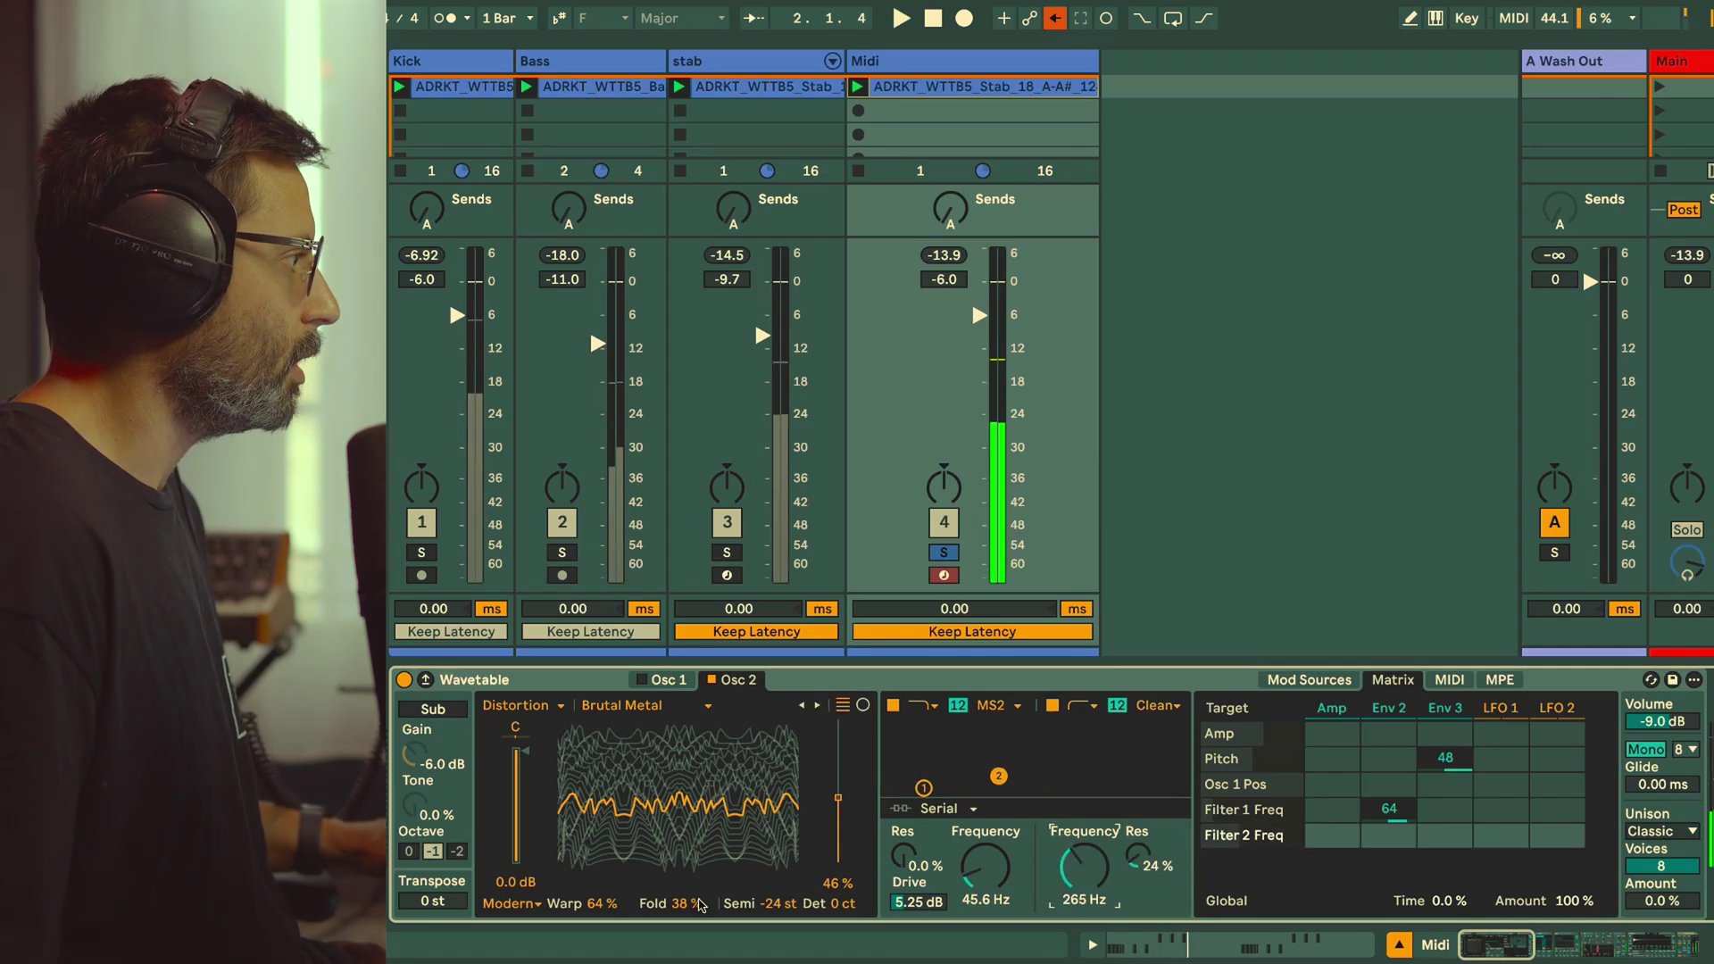
Step: Reduce Osc 2's fold to 13% and tune filter 2 to 181 Hz with an Env 2 modulation of 22
drag(695, 908, 695, 930)
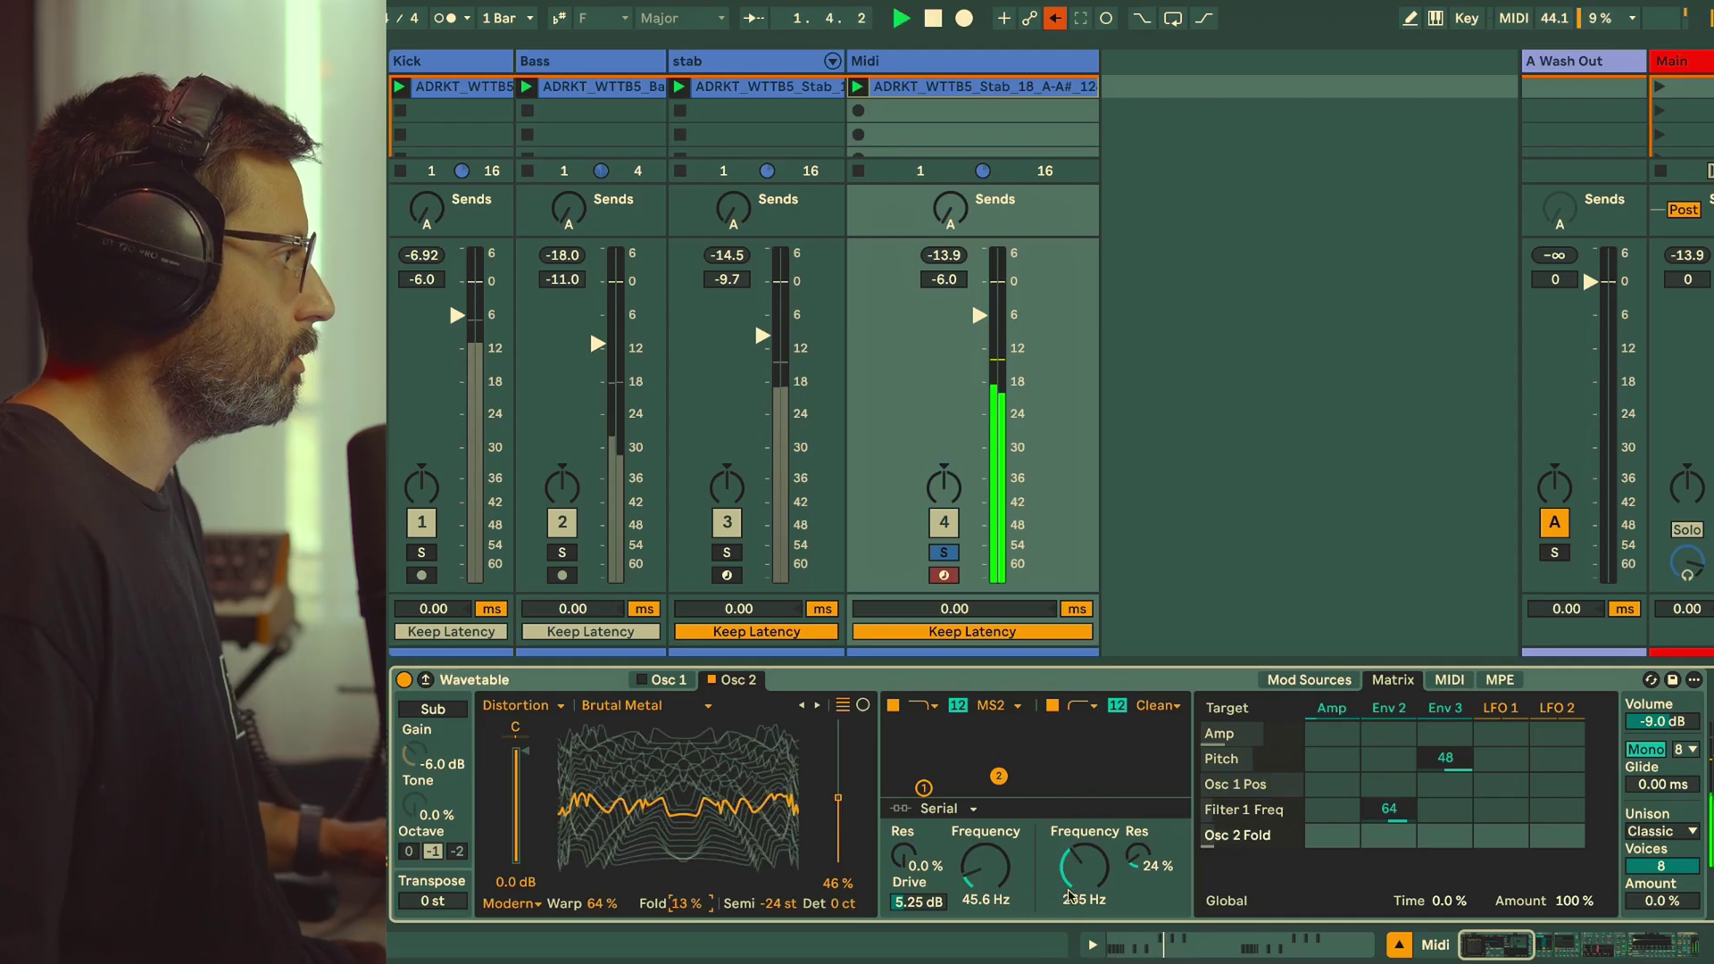
drag(1069, 894, 1070, 879)
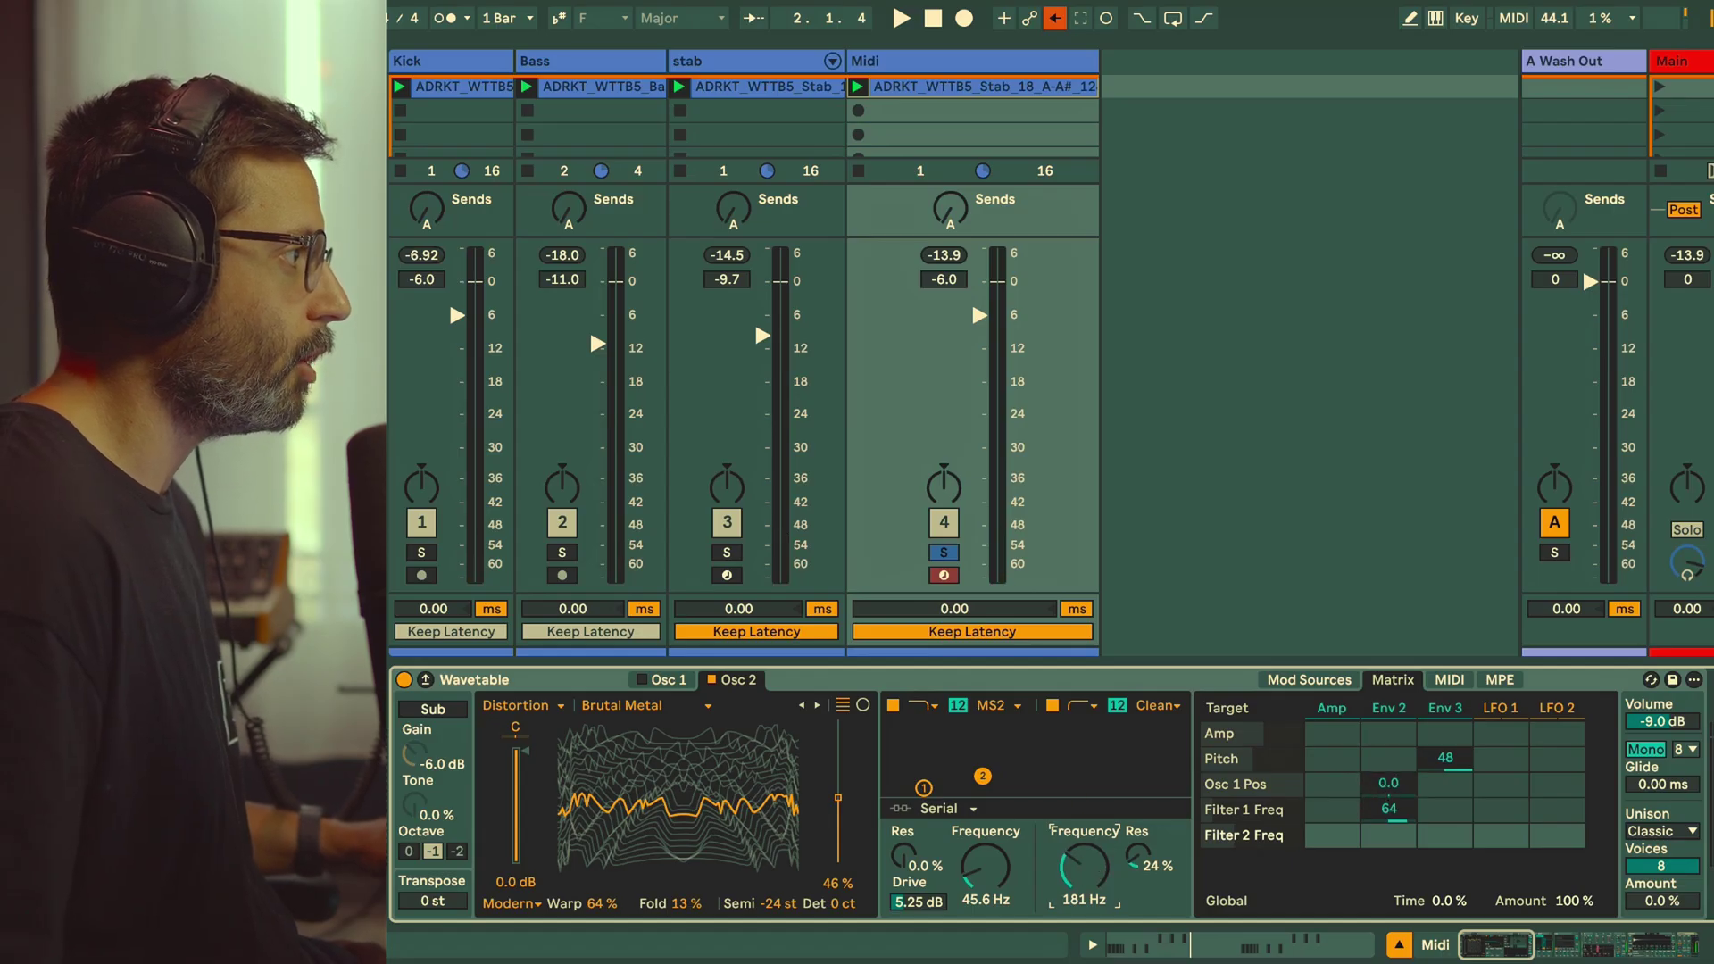
key(space)
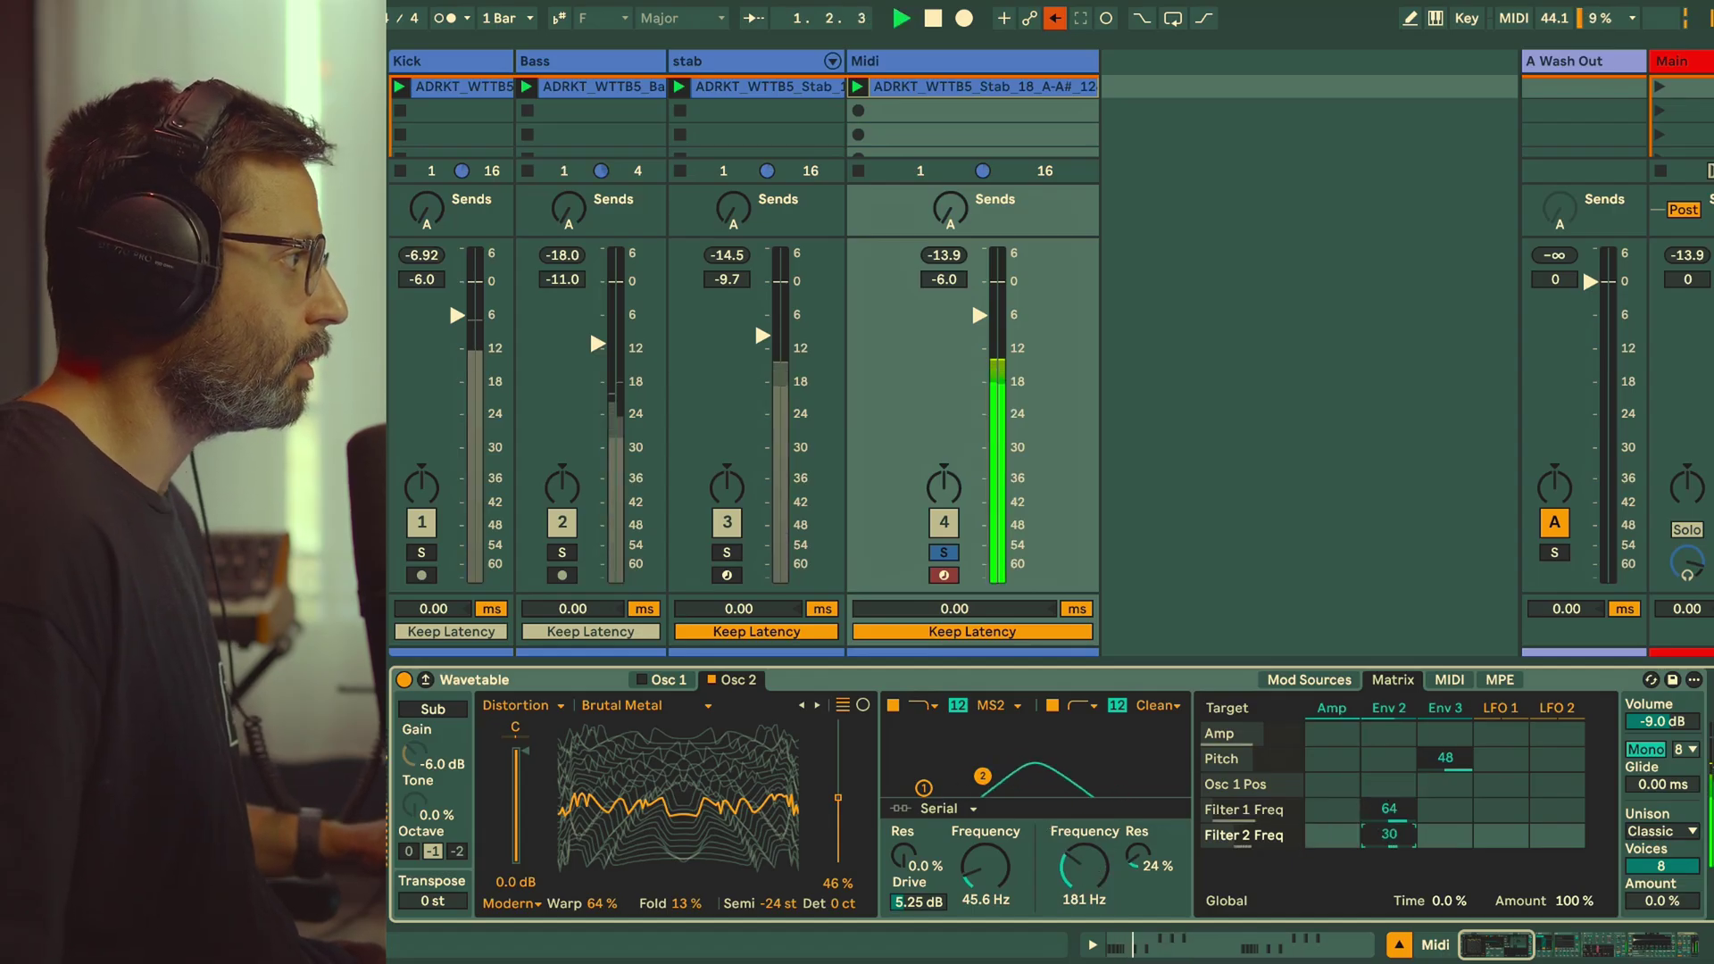
drag(1389, 834, 1375, 894)
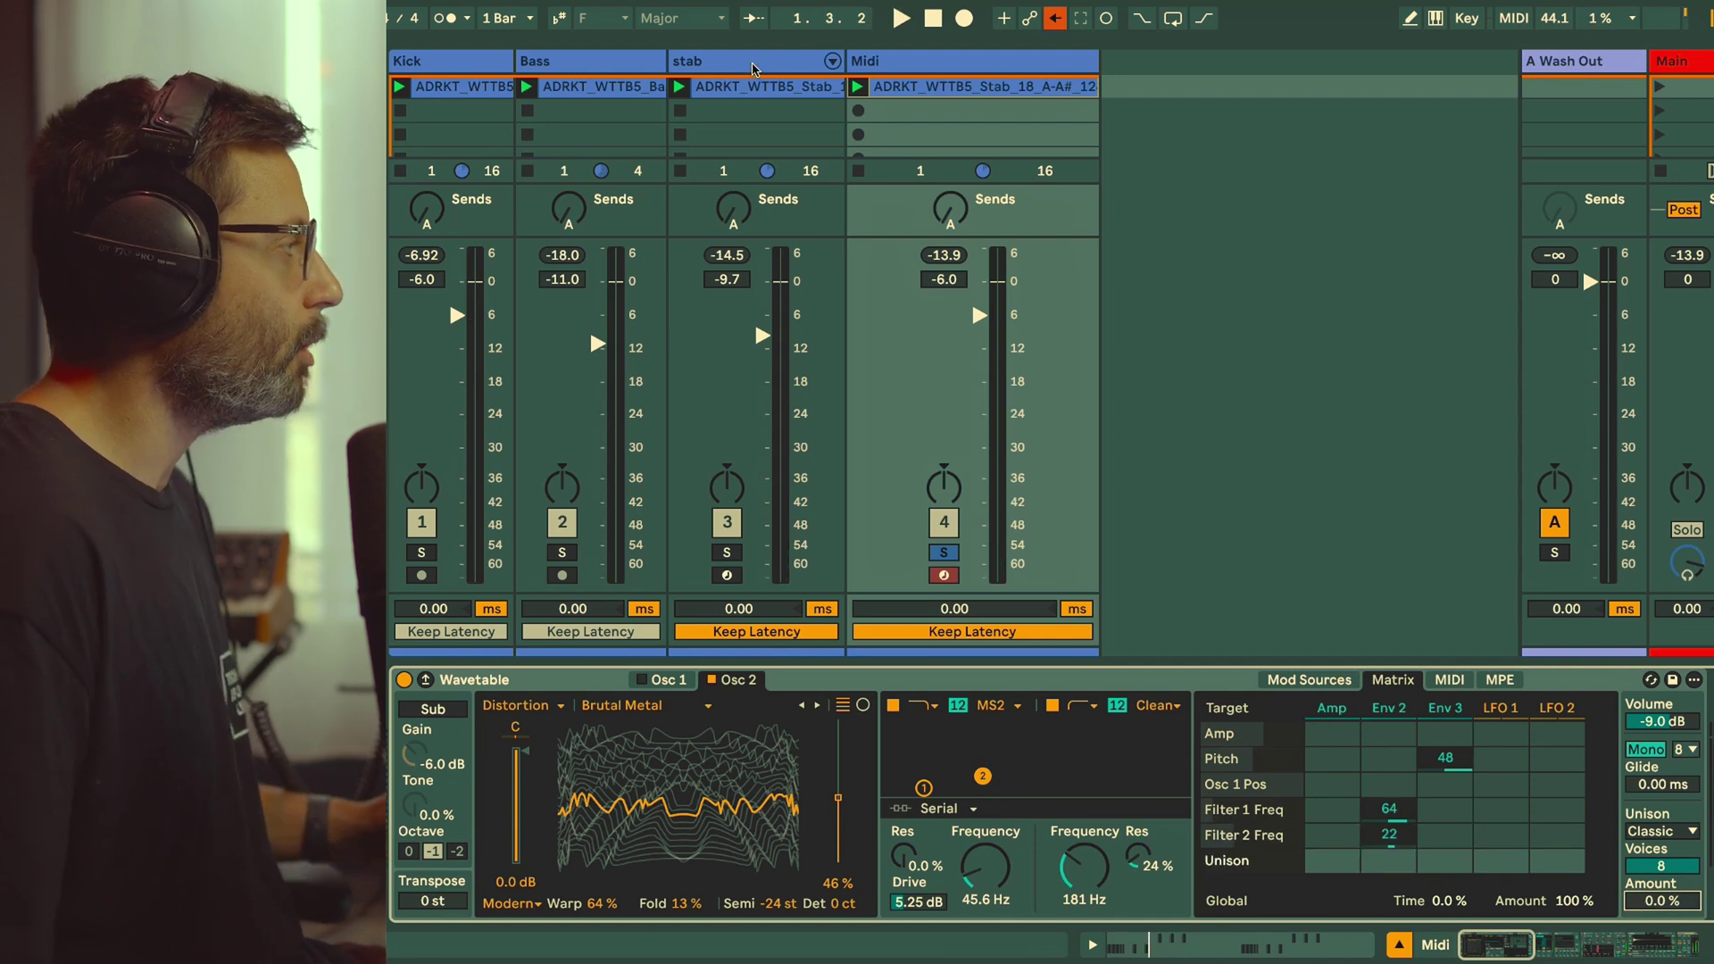
Step: Select the original stab track and reveal the devices inside its rack to inspect its Wavetable settings
click(755, 69)
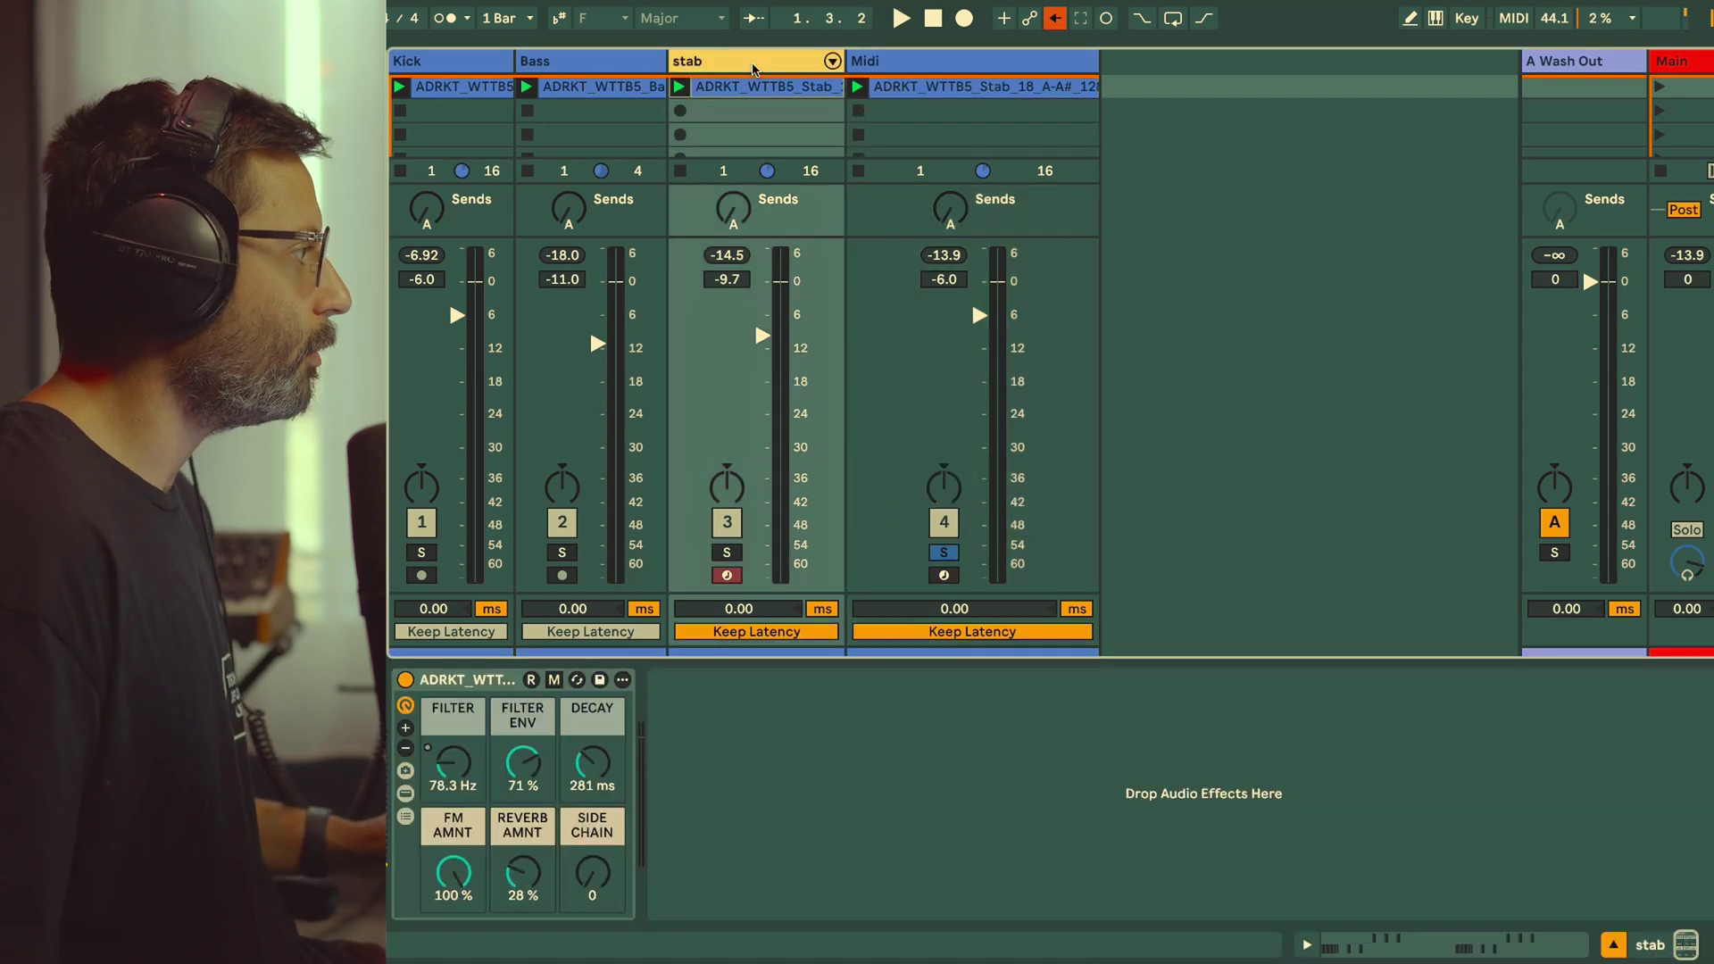
click(405, 793)
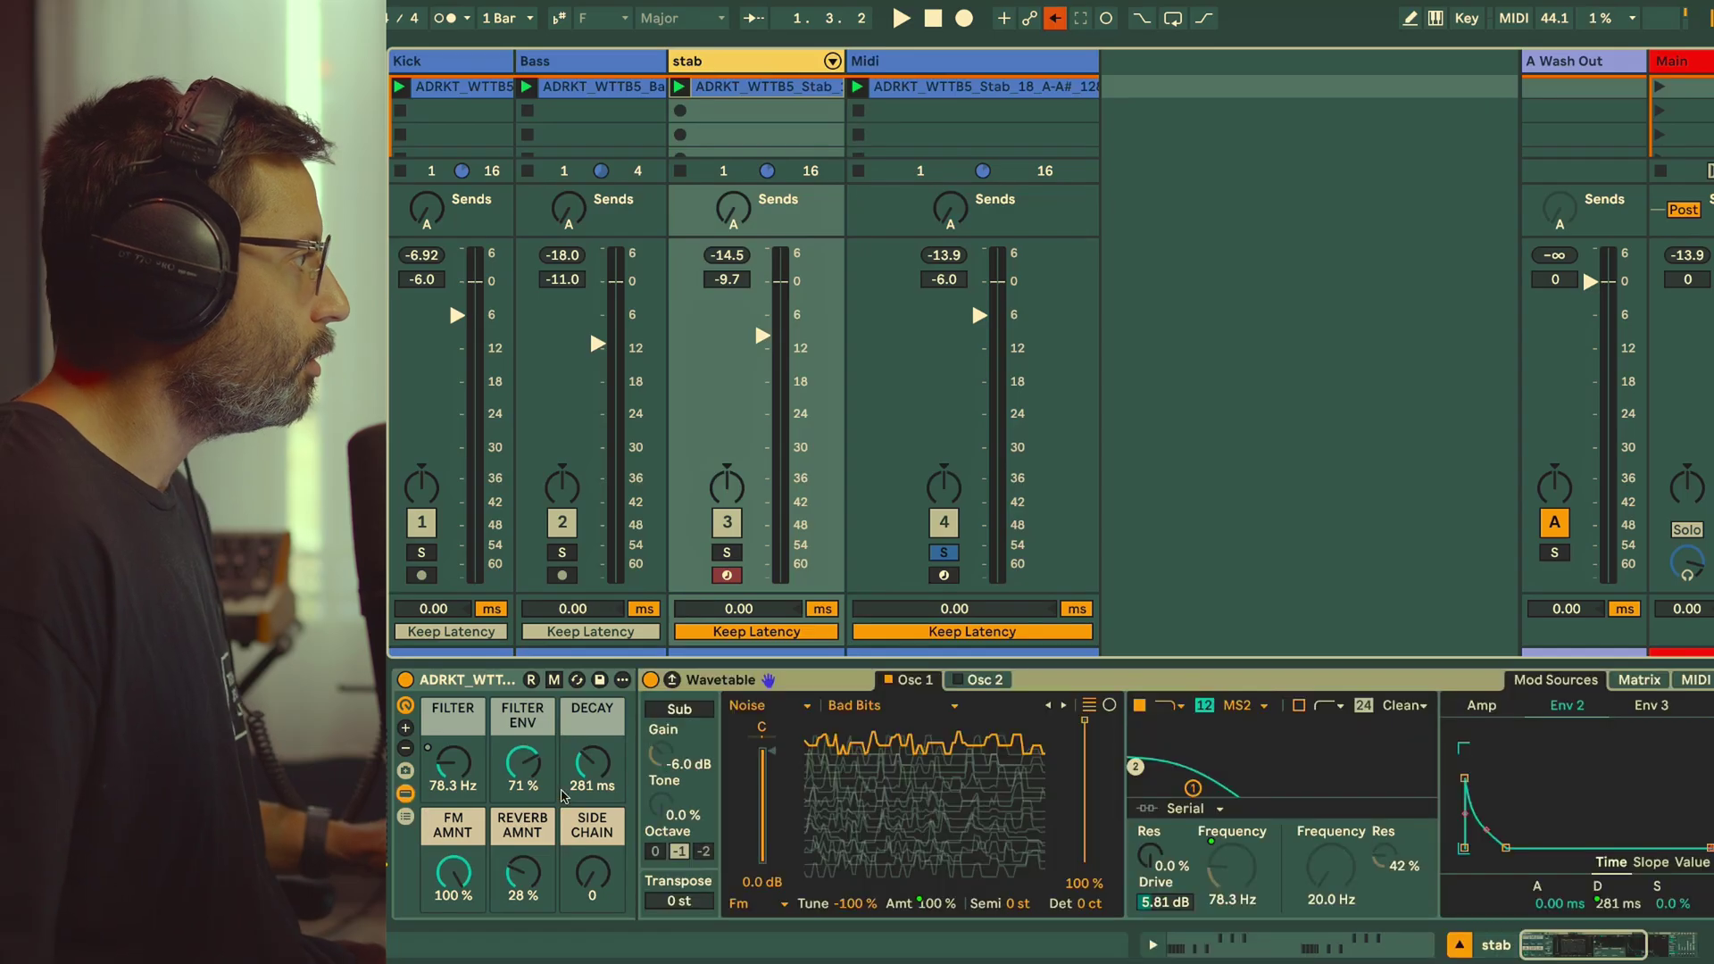